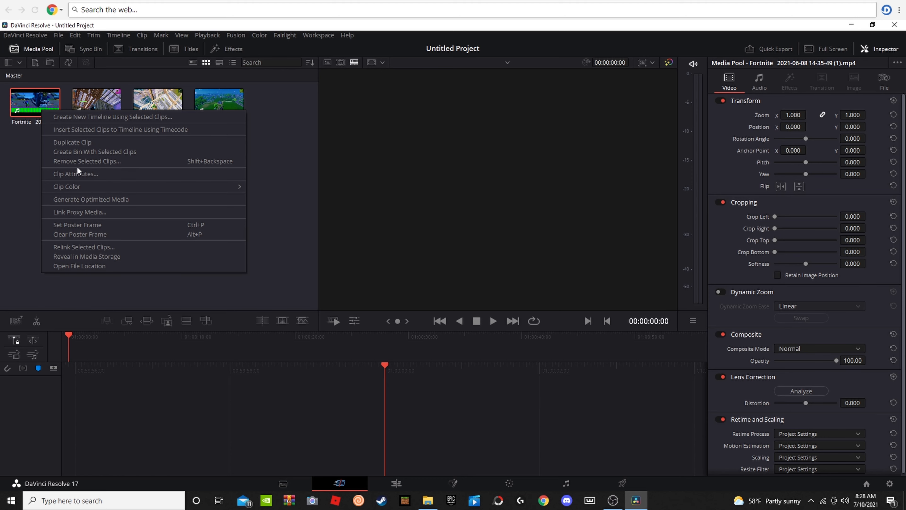
click(77, 162)
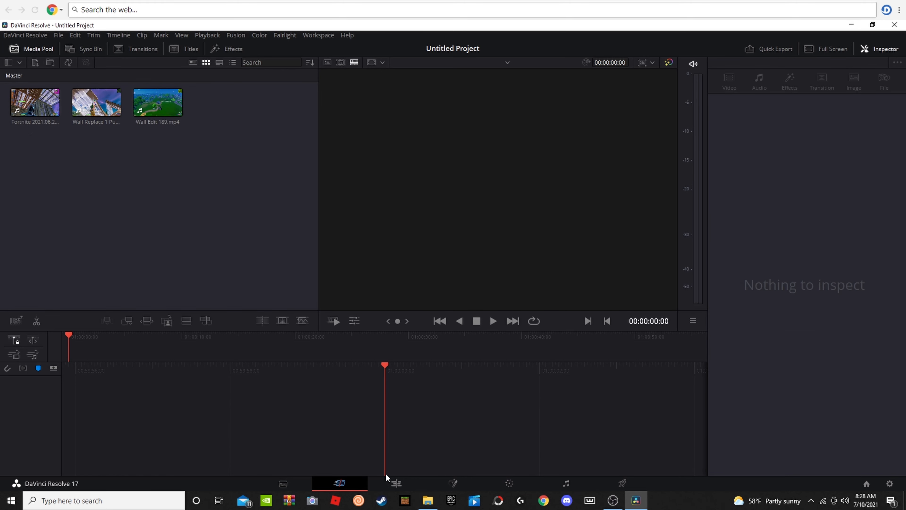
click(381, 482)
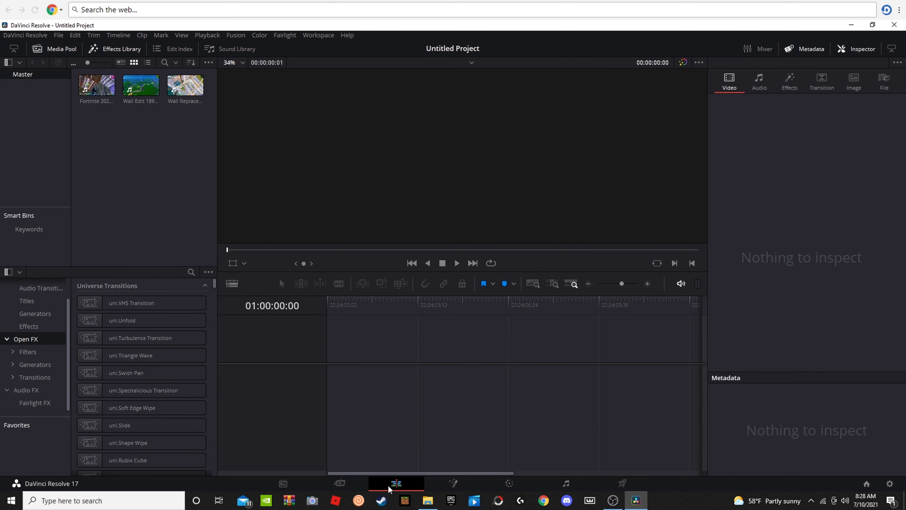
click(356, 483)
click(380, 482)
click(452, 484)
Step: Place the Fortnite 2021.06.23 clip on a new timeline and trim about the first six seconds off its video and audio
drag(95, 89, 669, 380)
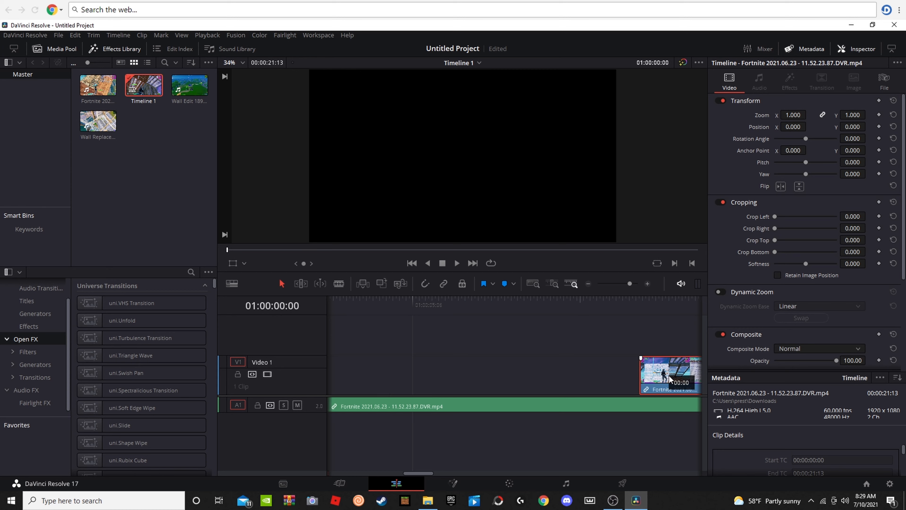
click(332, 405)
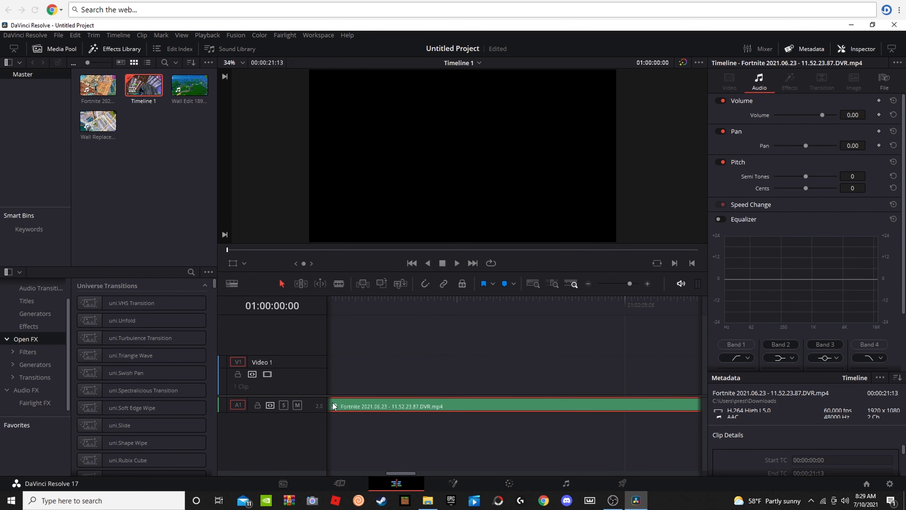
key(space)
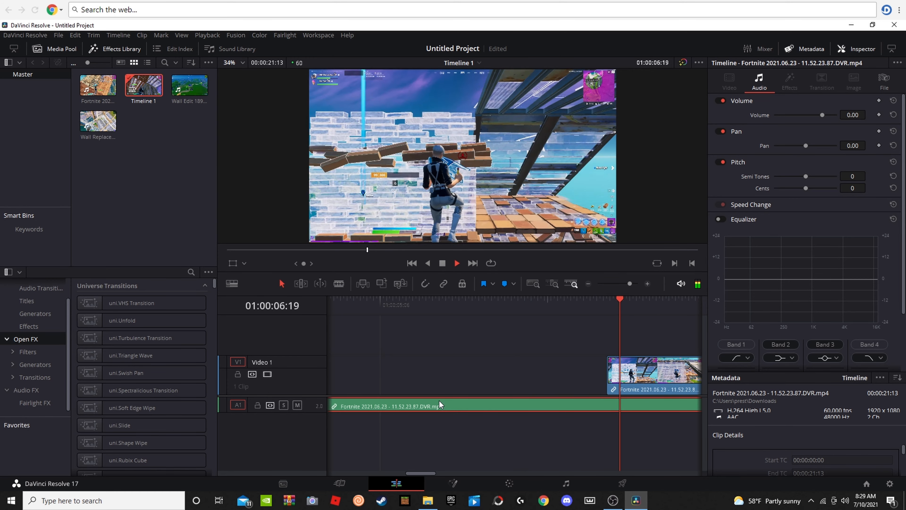
key(space)
mouse_move(627, 283)
mouse_down()
mouse_move(612, 286)
mouse_move(620, 289)
mouse_up()
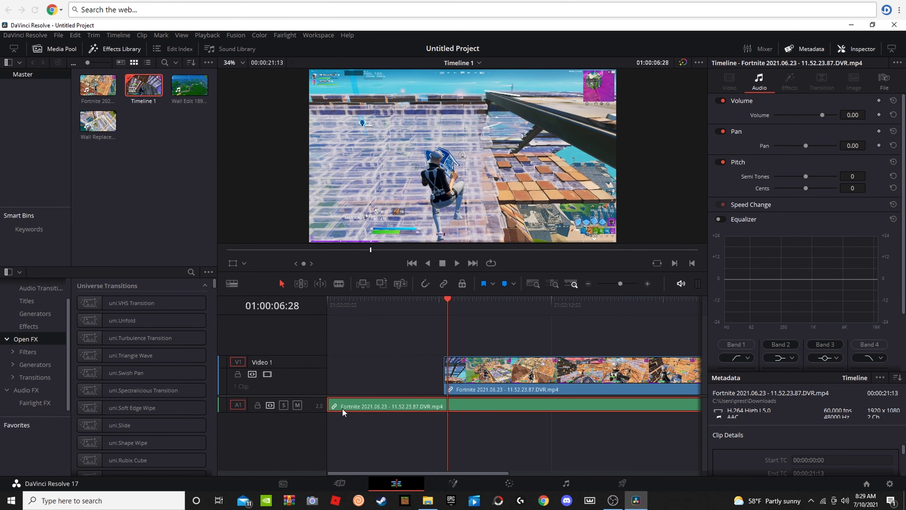
drag(332, 403, 446, 395)
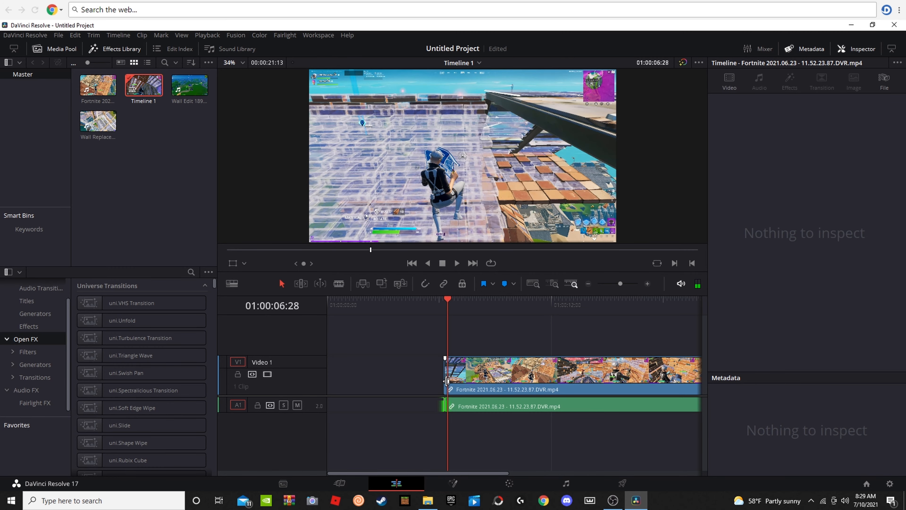
Step: Play the trimmed clip through and move its video and audio to the start of the timeline
key(space)
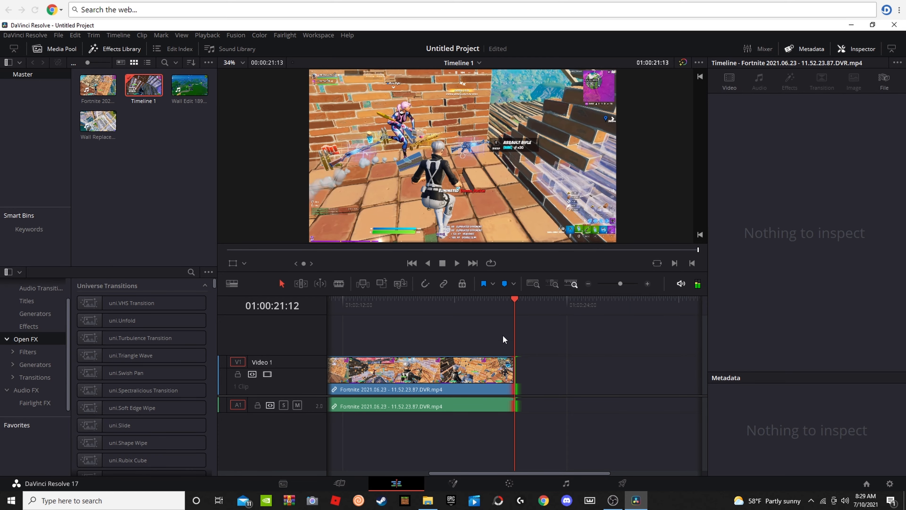
drag(511, 307, 352, 353)
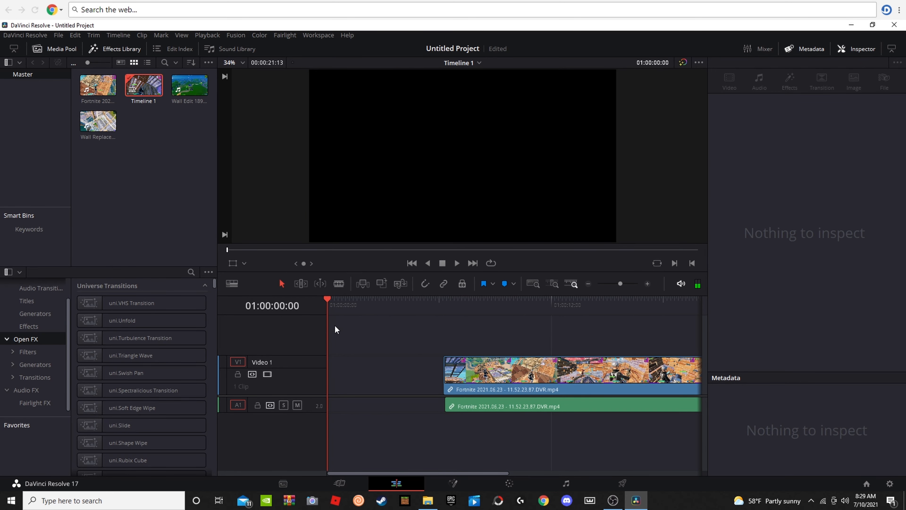
drag(459, 368, 344, 368)
drag(499, 407, 395, 403)
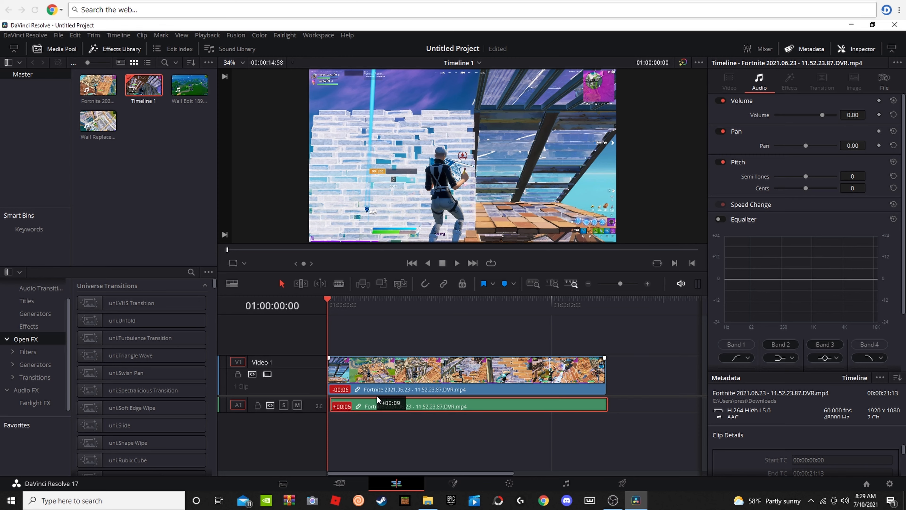
drag(374, 399, 375, 397)
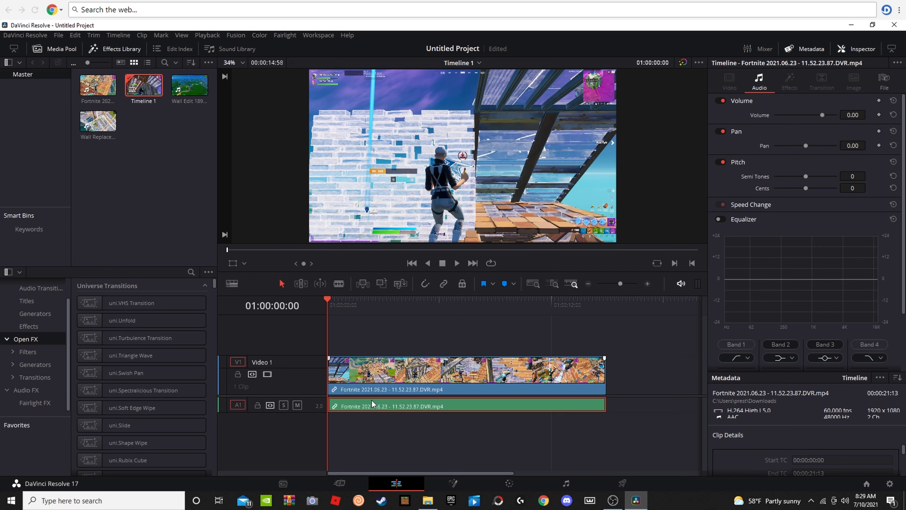
click(389, 433)
Step: Play the clip's opening and trim about three more seconds off the start of both its video and audio
key(space)
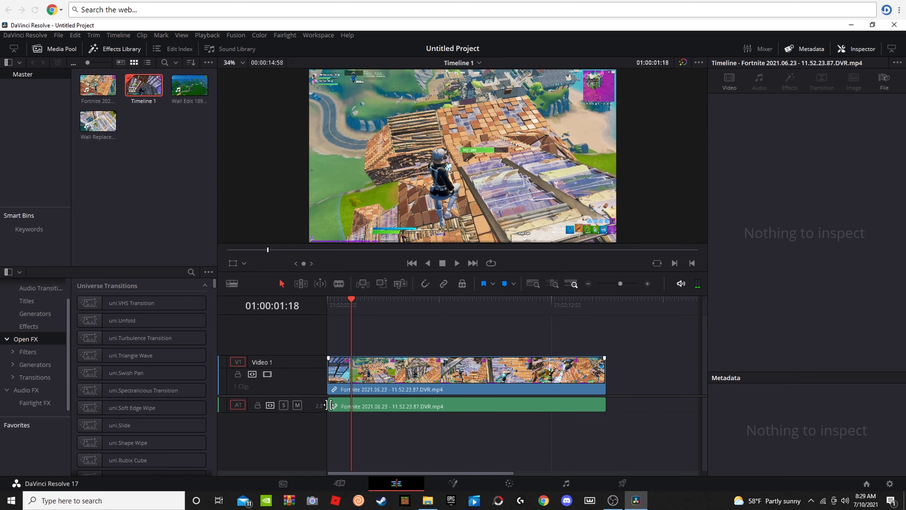
drag(328, 406, 325, 404)
key(Home)
key(space)
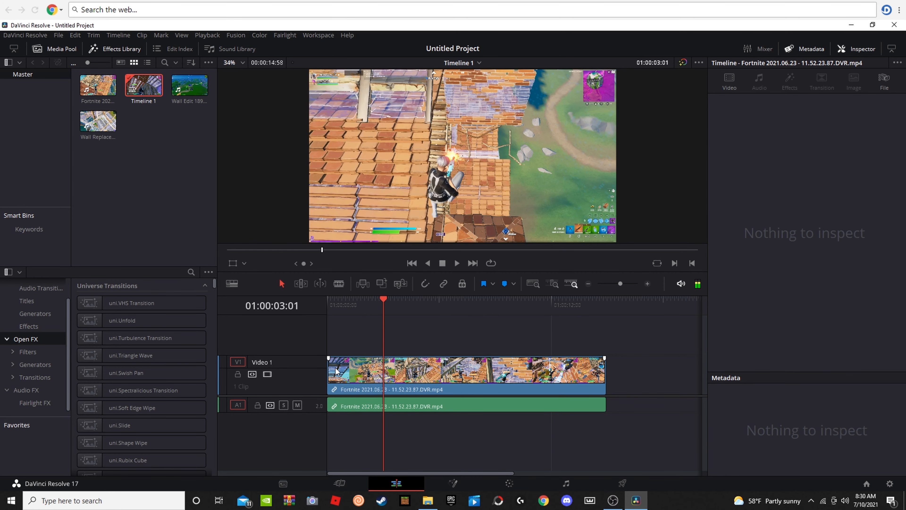
drag(326, 369, 387, 370)
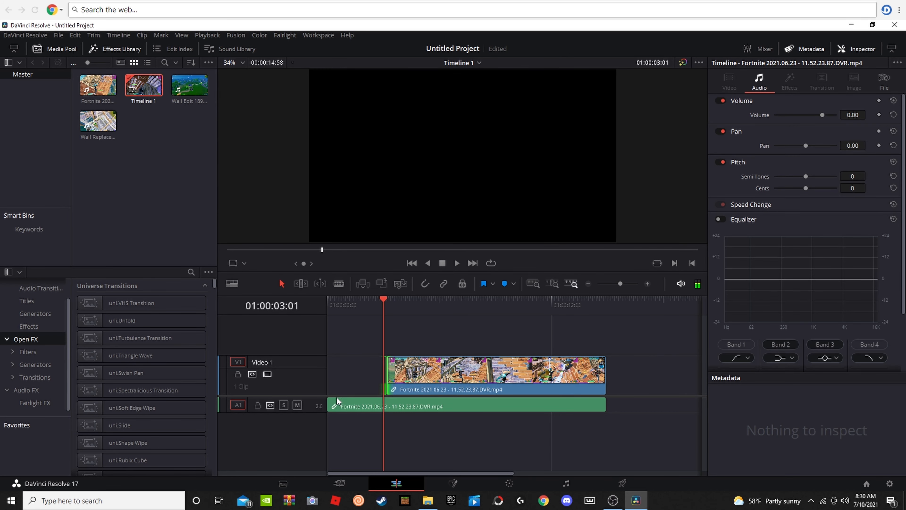
click(326, 403)
drag(329, 403, 388, 405)
click(386, 421)
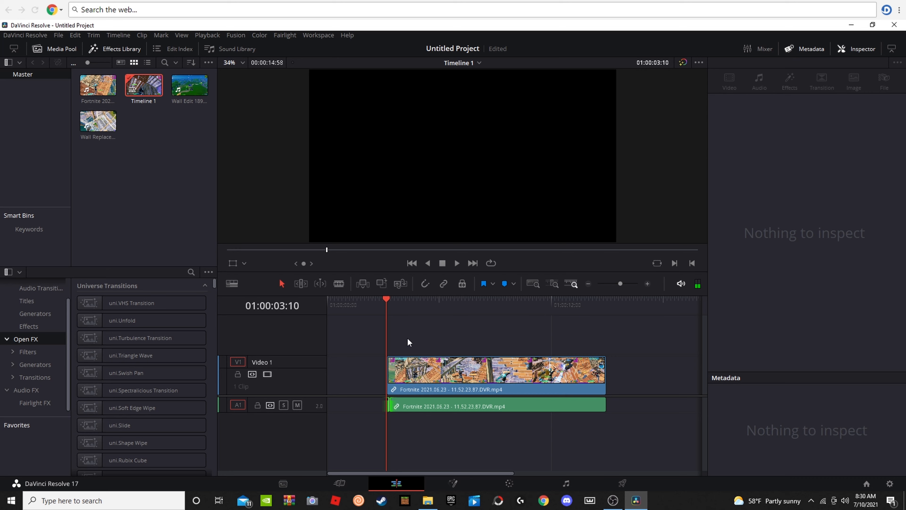
Step: Close the gap by moving the shortened video and audio back to the beginning of the timeline
drag(402, 375, 342, 375)
drag(416, 406, 355, 406)
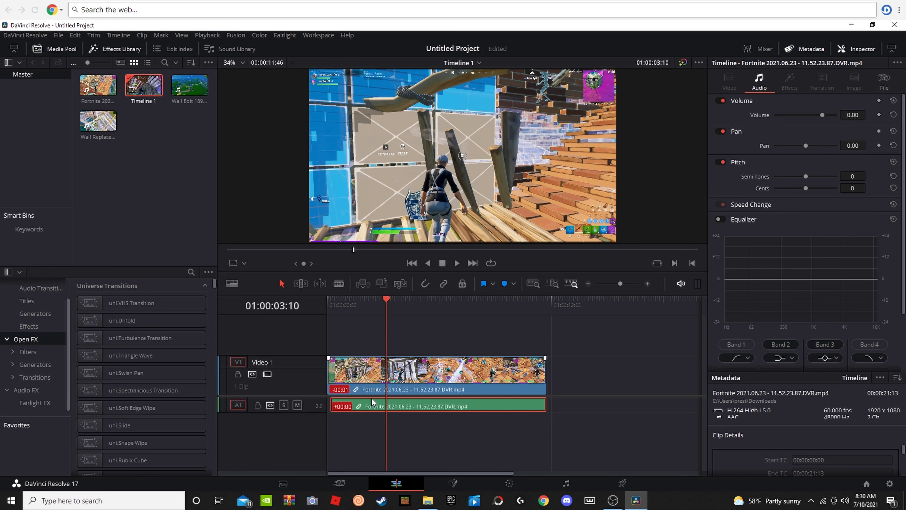
drag(327, 377, 327, 376)
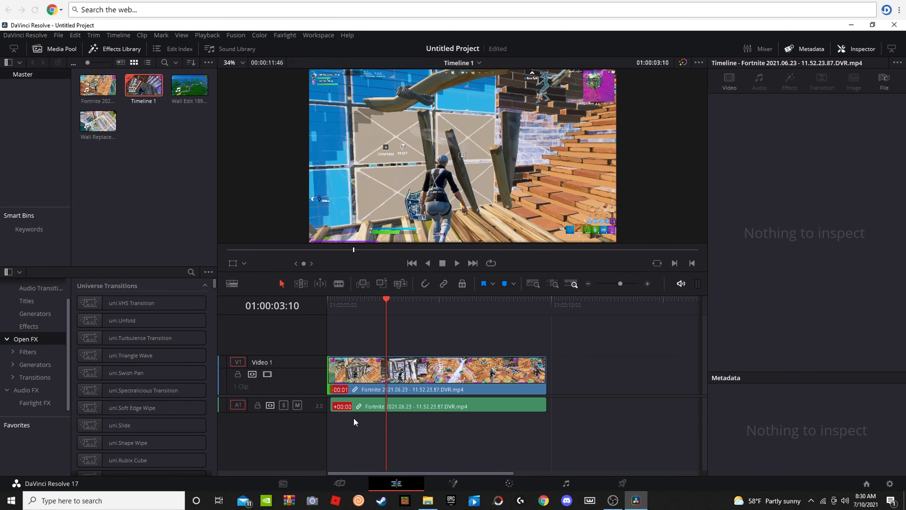
drag(352, 410, 355, 413)
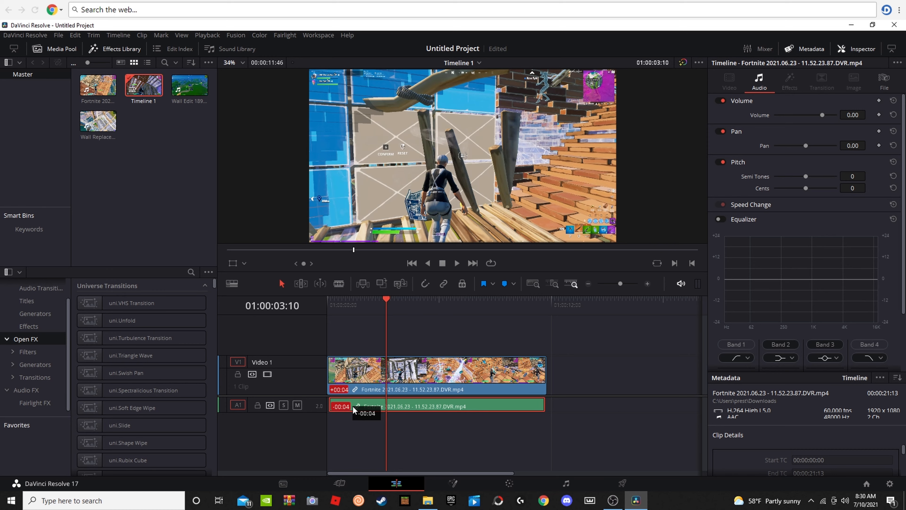
right_click(357, 408)
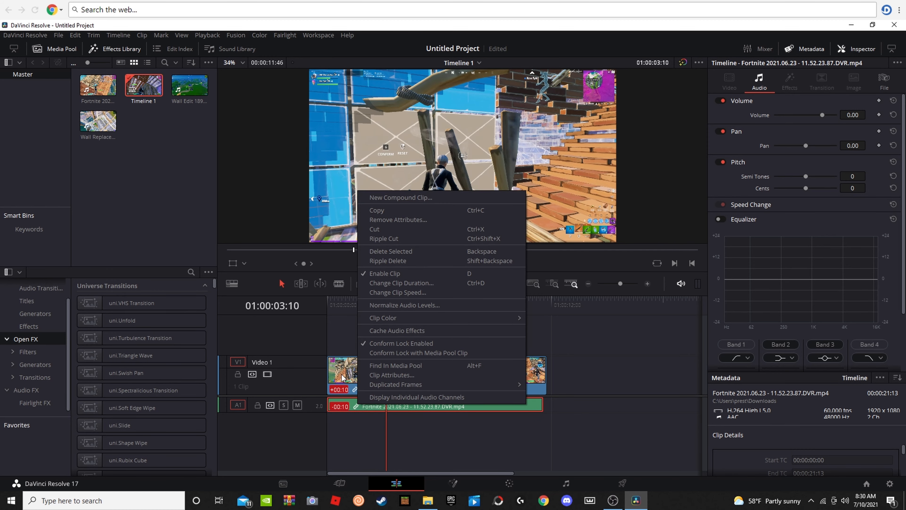
click(348, 330)
click(376, 374)
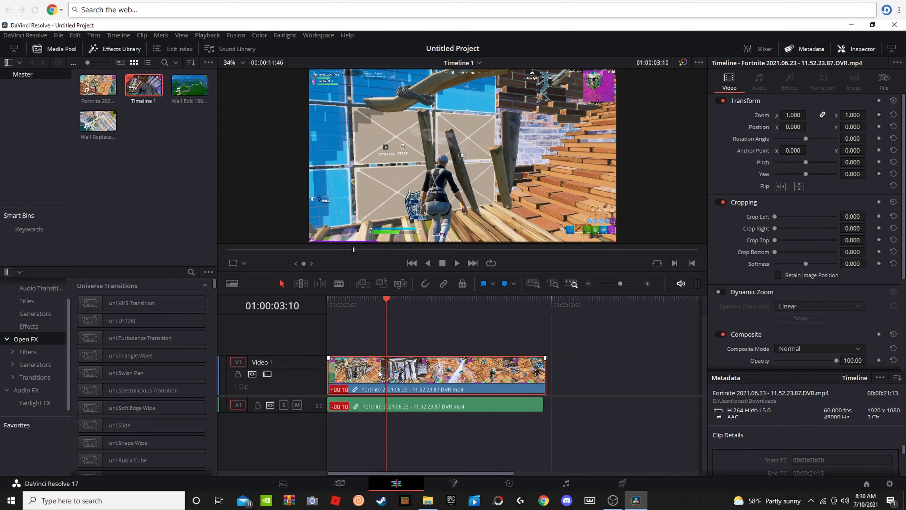
Step: Shorten the end of the video slightly and cut the clip's original audio from the timeline
mouse_move(545, 371)
mouse_down()
mouse_move(532, 370)
mouse_move(543, 372)
mouse_up()
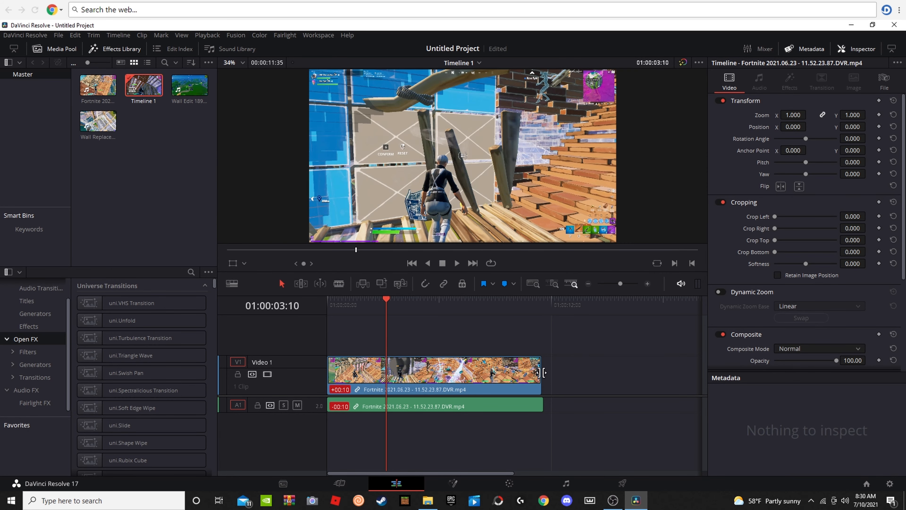
right_click(489, 408)
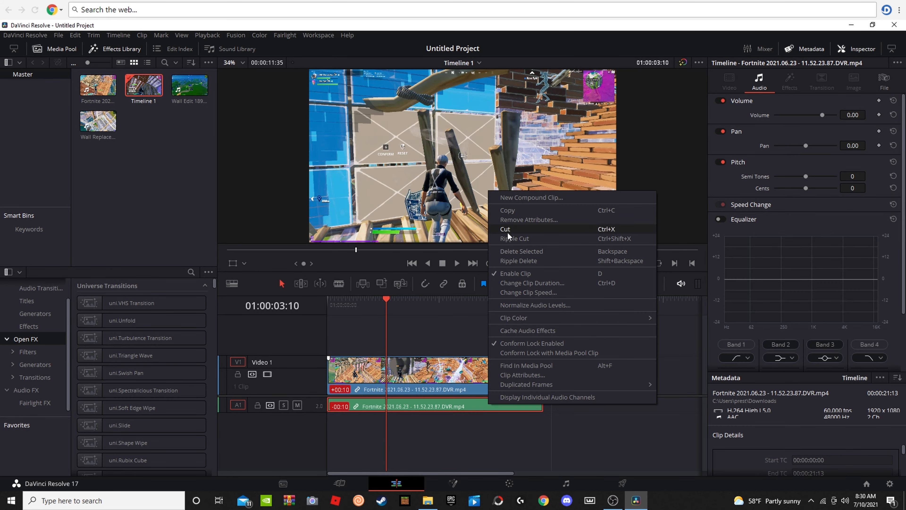
click(507, 239)
click(333, 305)
key(space)
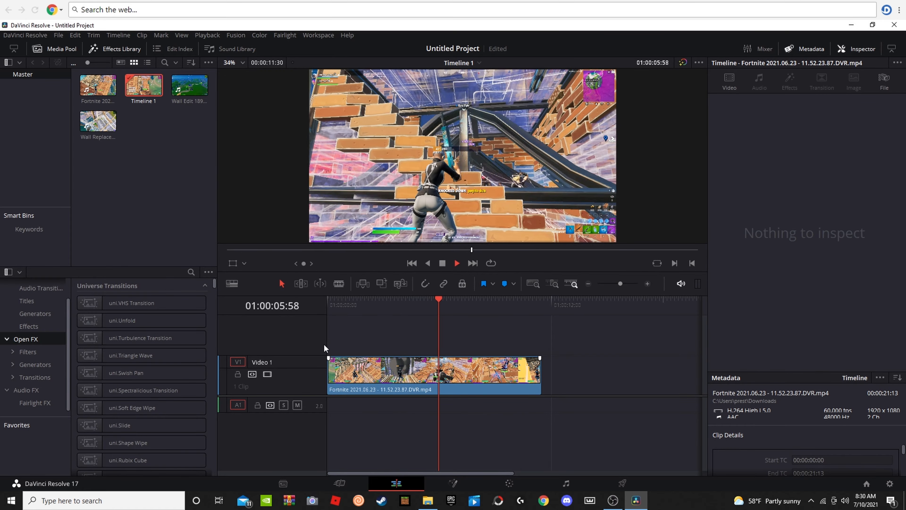
key(space)
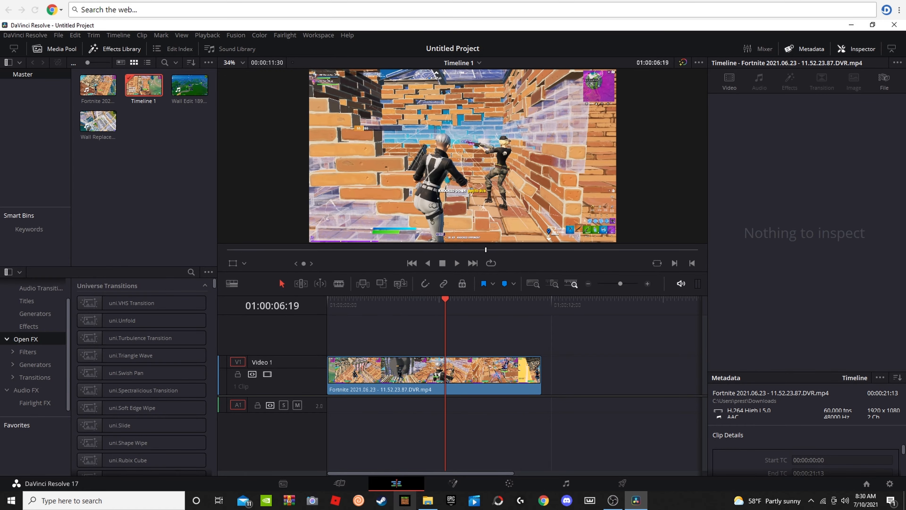
Step: Find the Rarin - Stone Cold song in File Explorer's Music folder and import it into the DaVinci Resolve media pool
click(427, 500)
scroll(589, 328, down, 10)
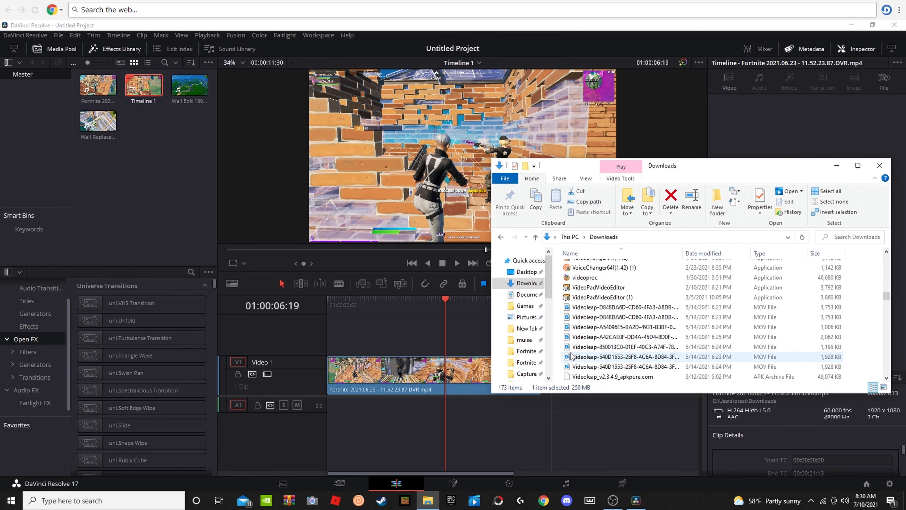
scroll(569, 357, down, 6)
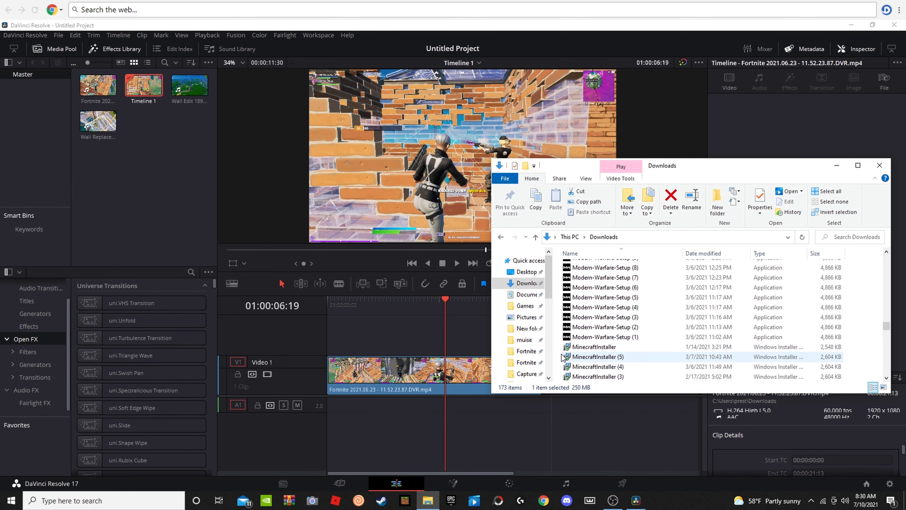
click(525, 362)
click(518, 341)
click(522, 316)
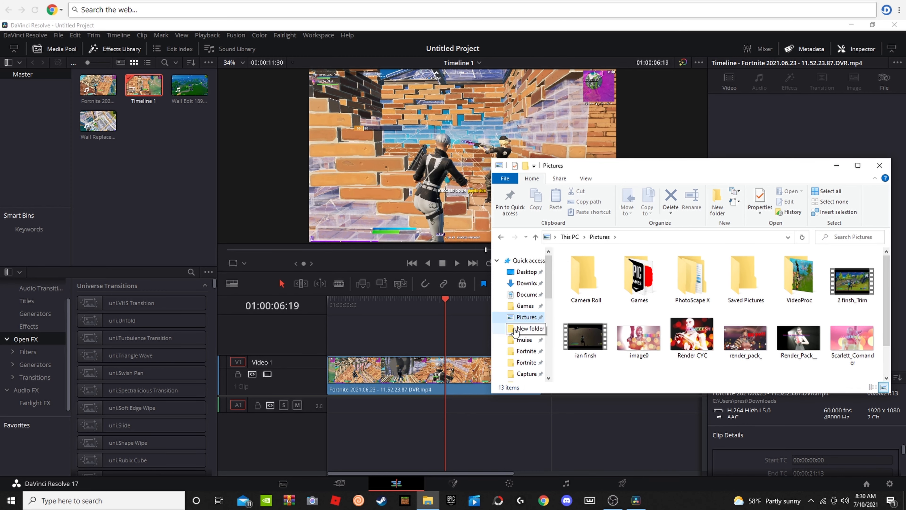
scroll(501, 350, down, 2)
click(512, 368)
scroll(618, 314, down, 2)
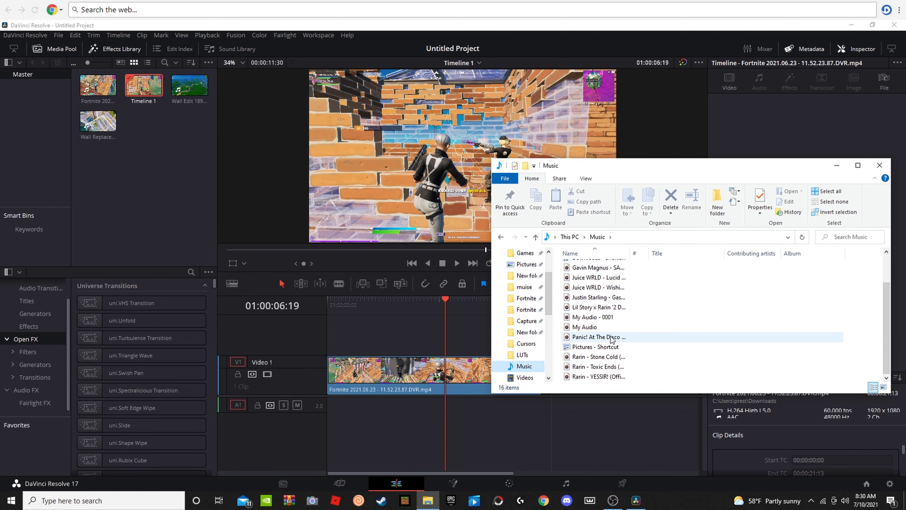
drag(603, 362, 115, 247)
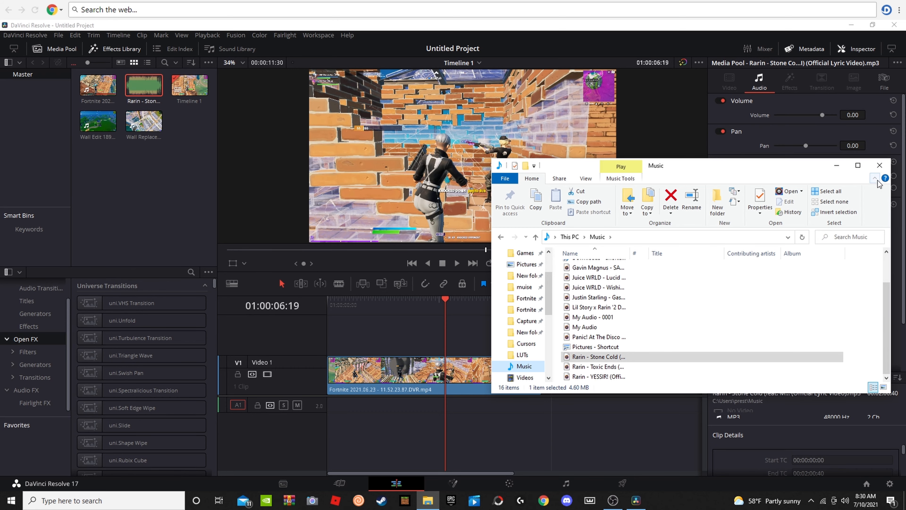
click(880, 165)
Step: Place the Rarin - Stone Cold song on the audio track at the timeline's start and play it against the video
drag(143, 85, 337, 409)
key(space)
key(space)
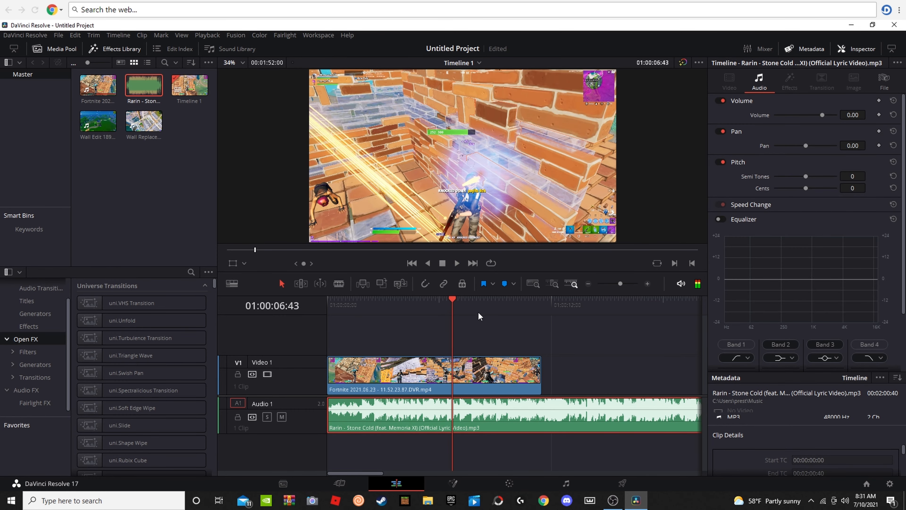
drag(453, 304, 333, 330)
key(space)
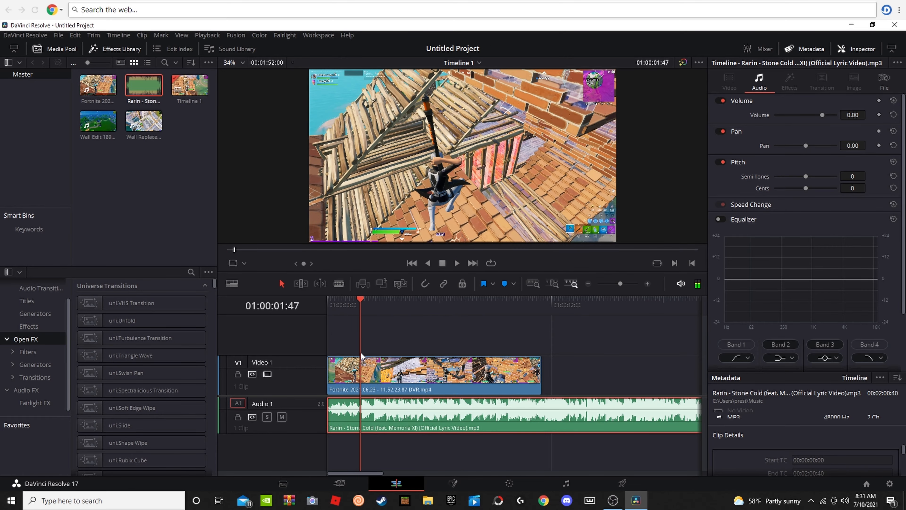
key(space)
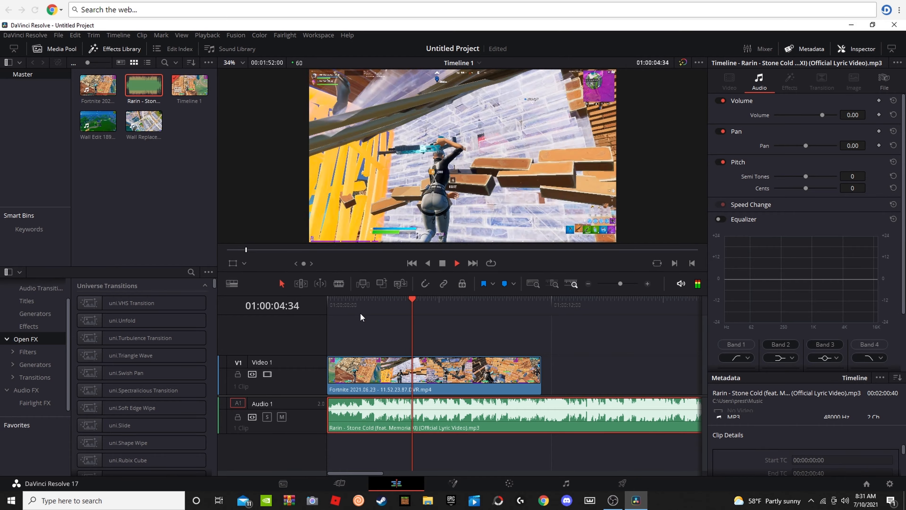
key(space)
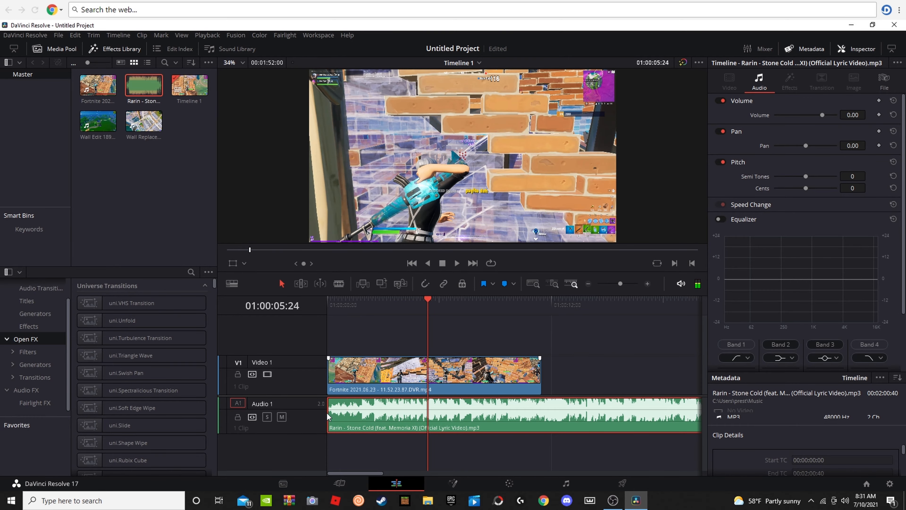
Step: Trim the start of the song and add a marker to the video clip at the knockdown shot, 01:00:06:48
drag(327, 412, 423, 417)
drag(424, 302, 454, 310)
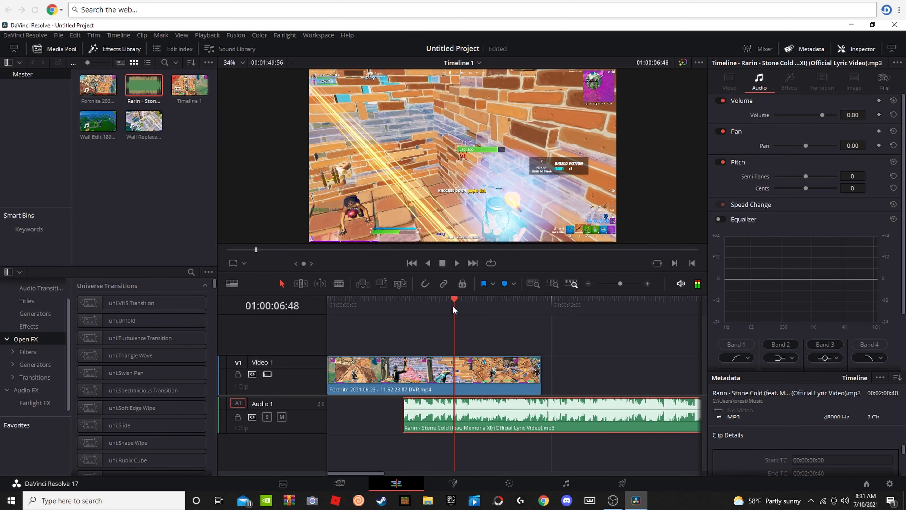
scroll(434, 220, up, 4)
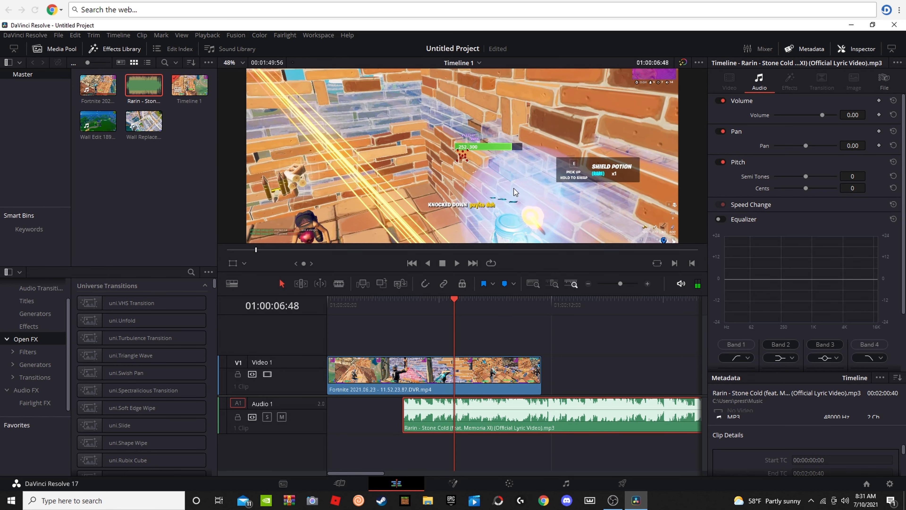
scroll(530, 216, down, 3)
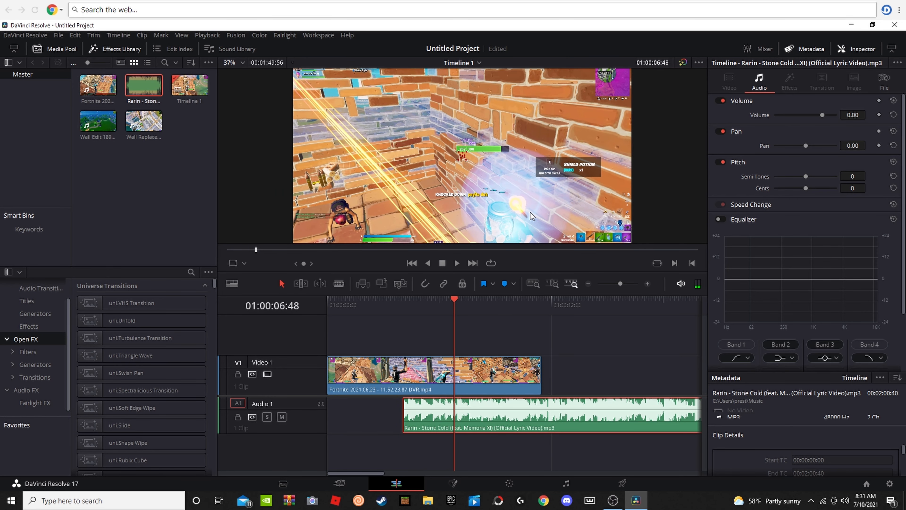
click(477, 377)
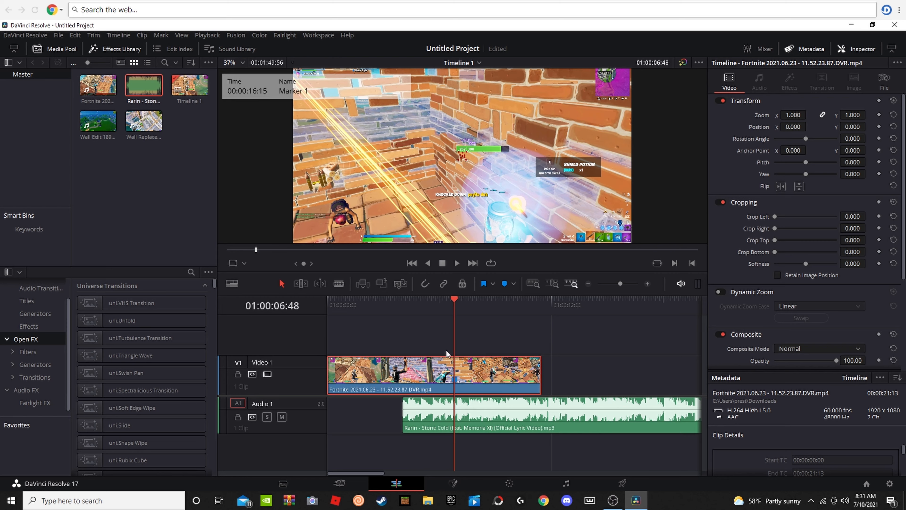
Step: Mark the song at 01:00:07:39 and shift the video clip so its knockdown marker lines up with the song's marker
drag(455, 304, 470, 307)
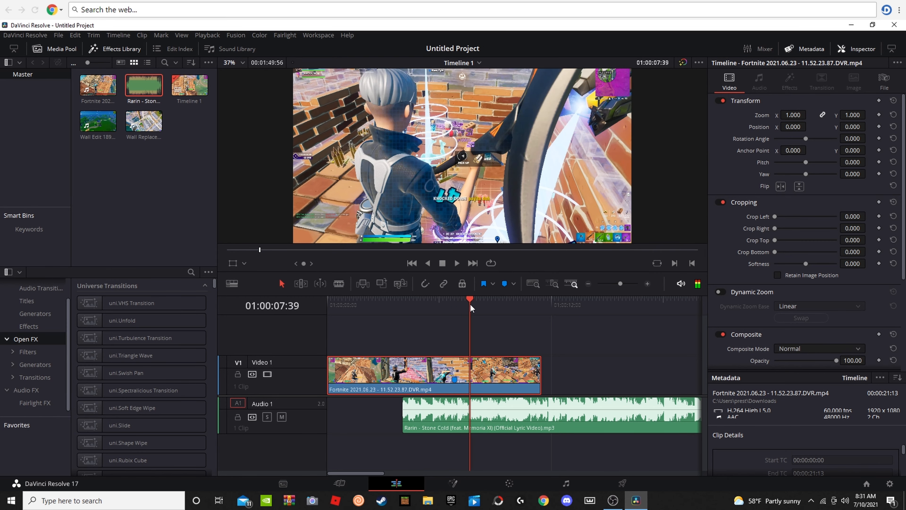
click(487, 415)
drag(477, 388, 493, 389)
Step: Extend the starts of the song and video back to the timeline's beginning and shorten the end of the video
drag(404, 413, 328, 414)
drag(340, 369, 328, 370)
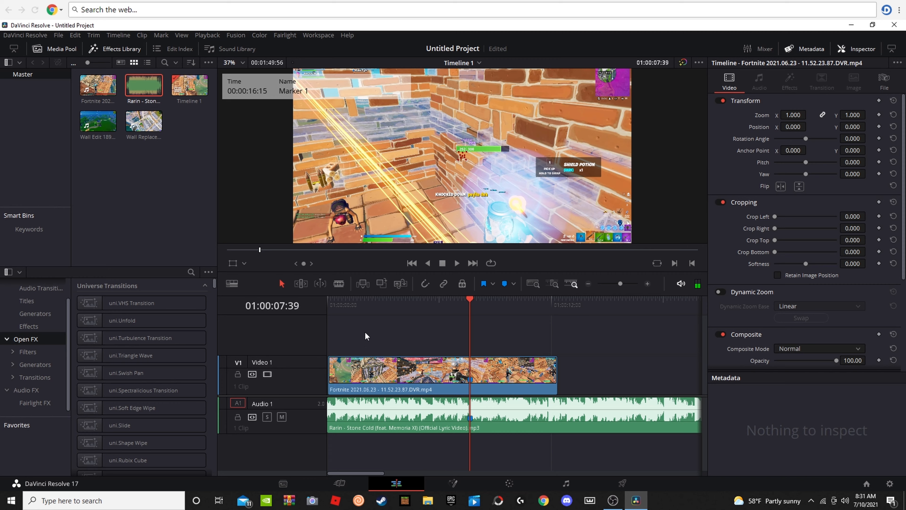
drag(558, 363, 500, 372)
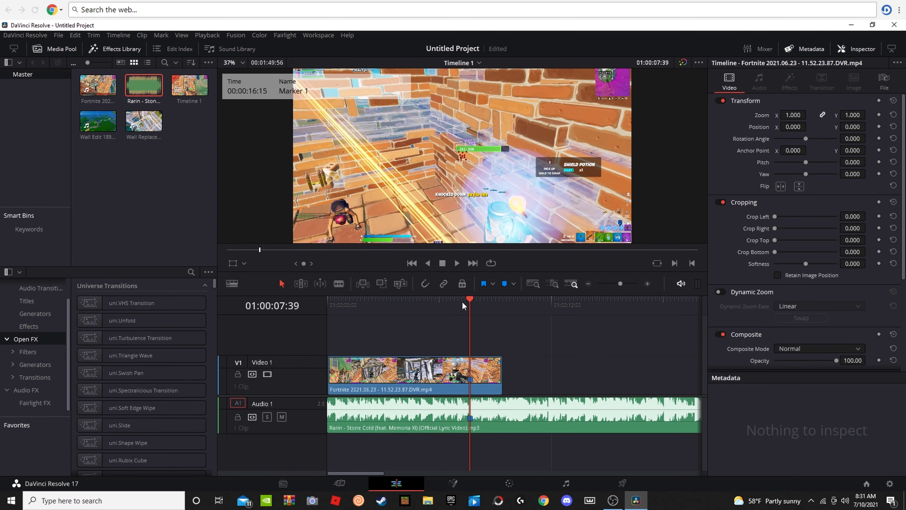
Step: Play the edit from the beginning and add a second marker to the song at 01:00:10:16
key(Home)
key(space)
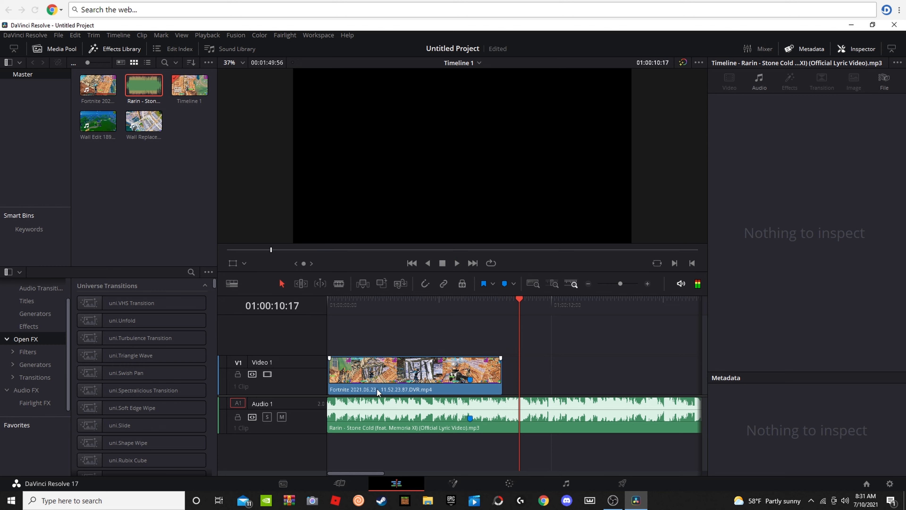
click(519, 305)
click(541, 416)
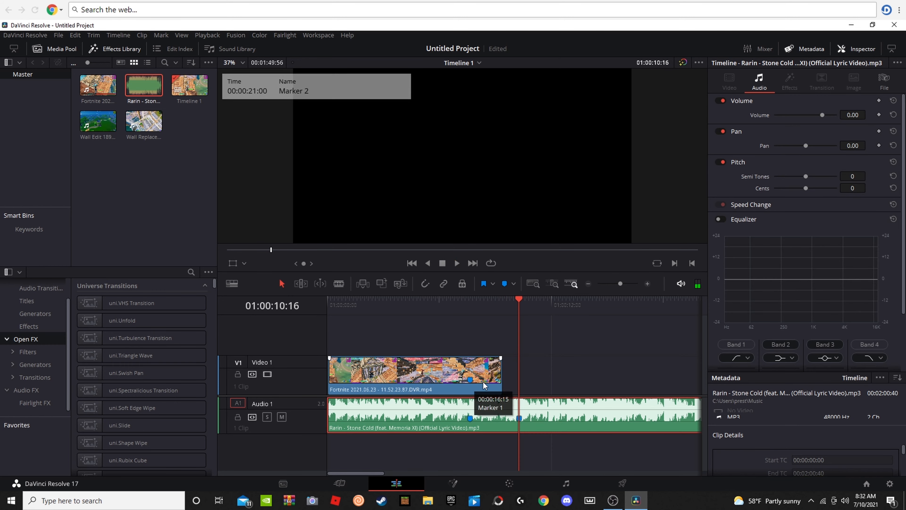
Step: Align the video's knockdown marker with the song's second marker, extend the video's start to the timeline's beginning, and play the result
drag(483, 382, 535, 378)
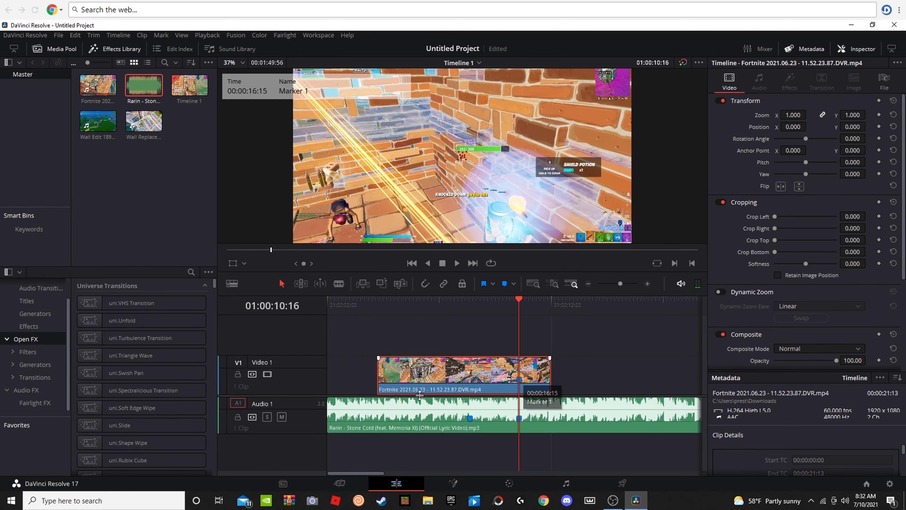
drag(379, 380, 310, 380)
drag(517, 304, 440, 320)
key(space)
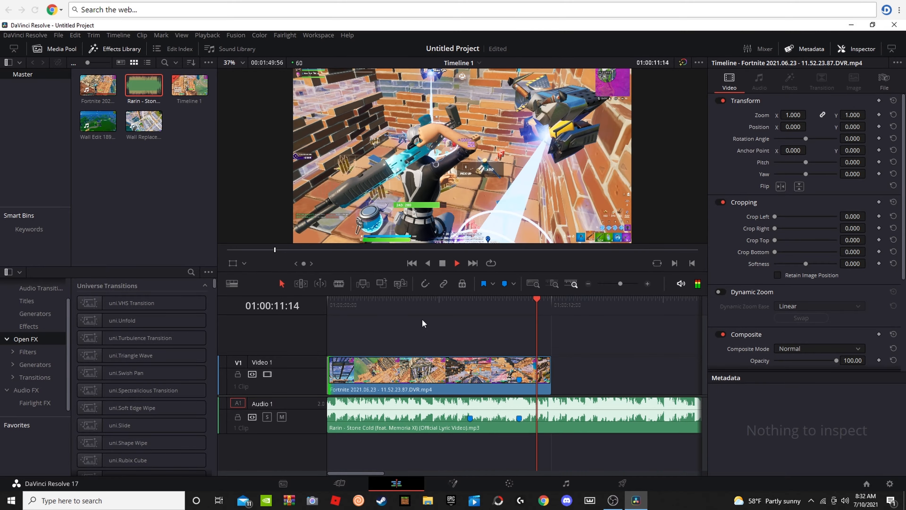
key(space)
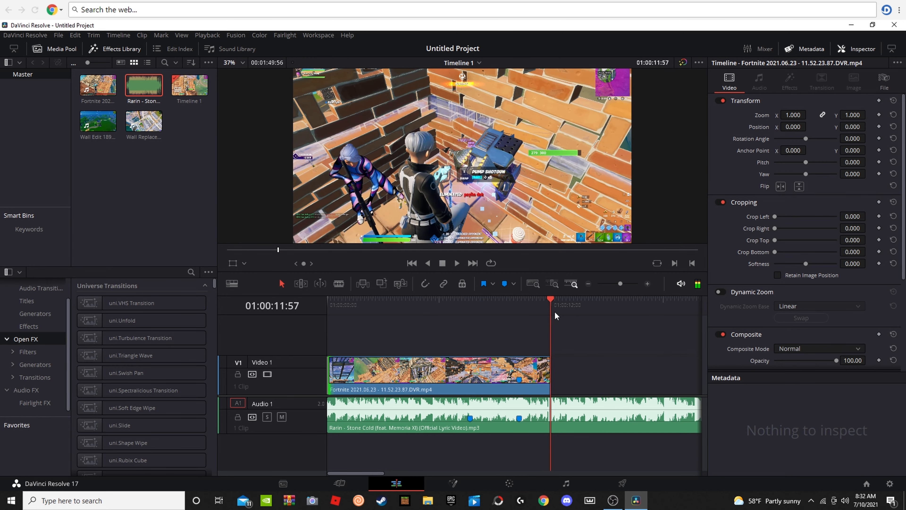
Step: Review the opening seconds of the edit by playing it from the timeline's start
key(Home)
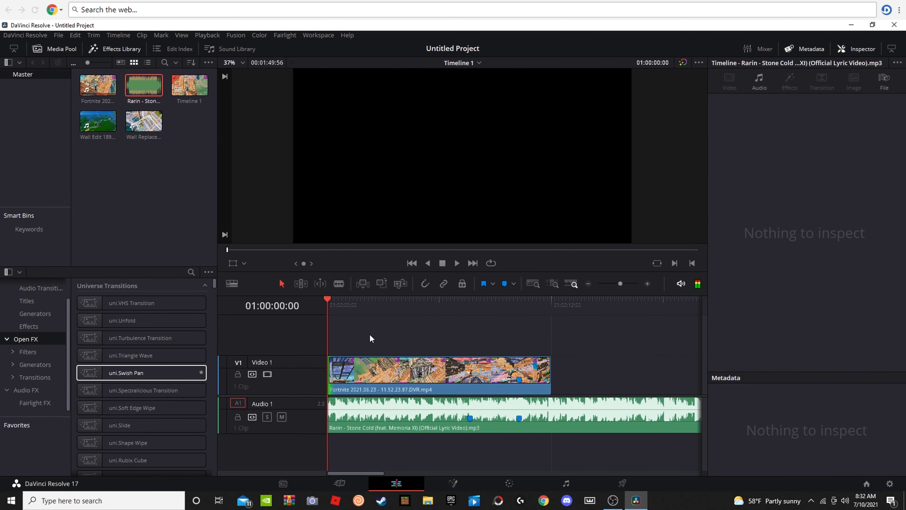
key(space)
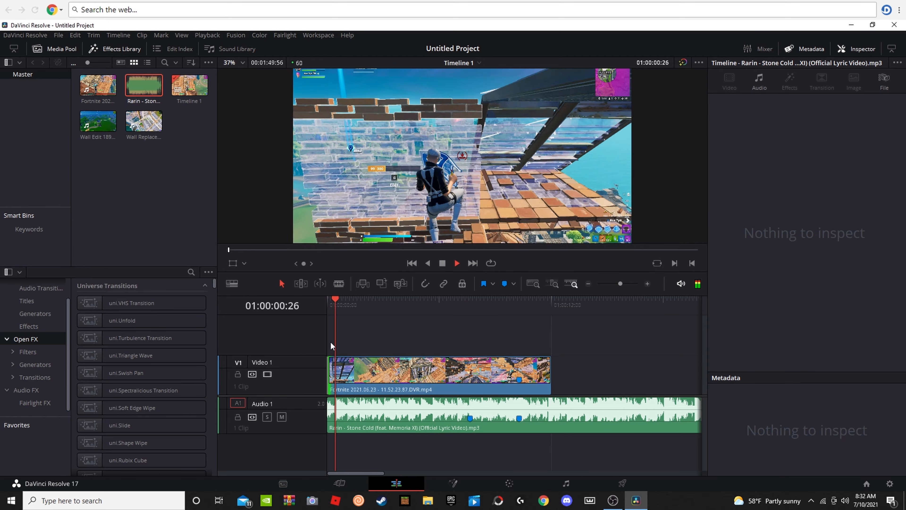
click(345, 368)
key(space)
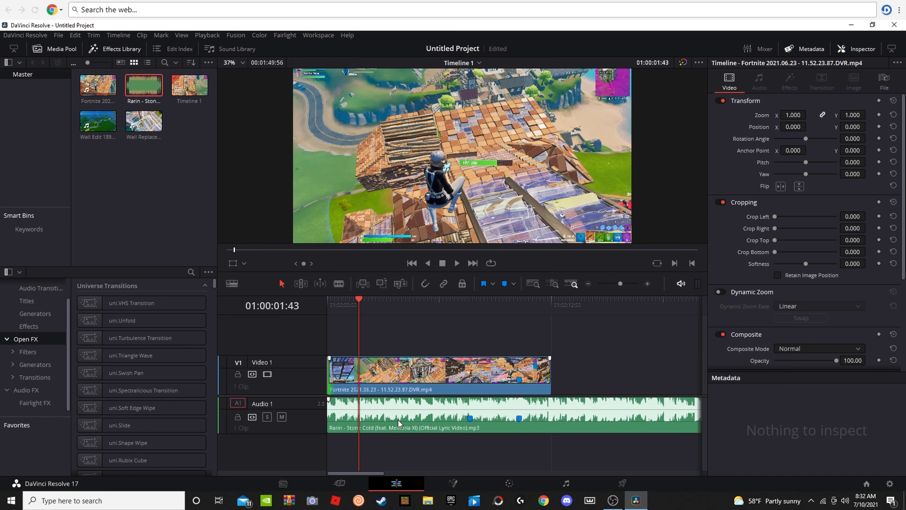
key(space)
key(space)
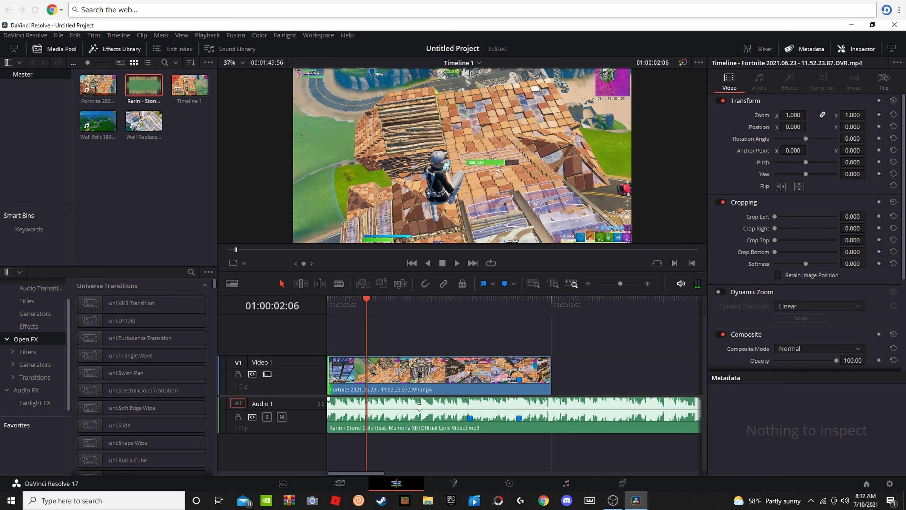
Step: Add fade-ins of about 3 seconds to the start of both the video and the song, and play them back
drag(366, 310, 309, 322)
drag(328, 357, 387, 408)
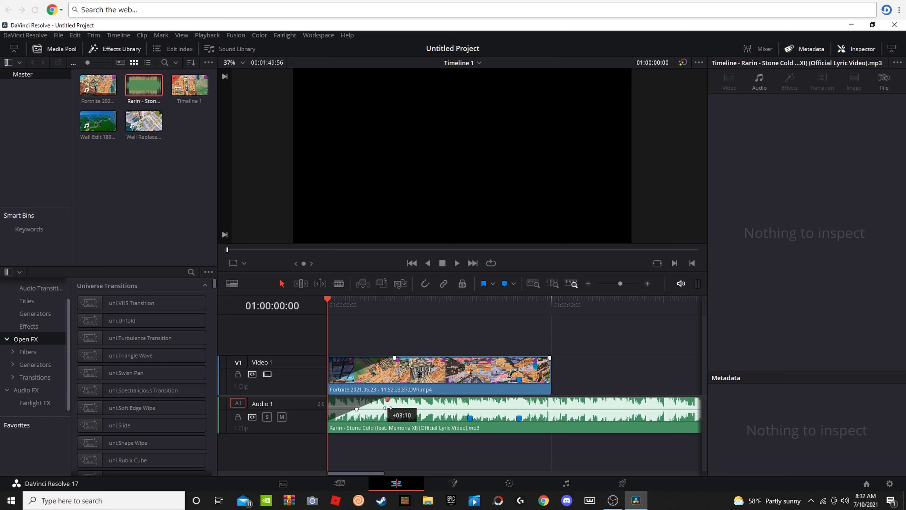
key(space)
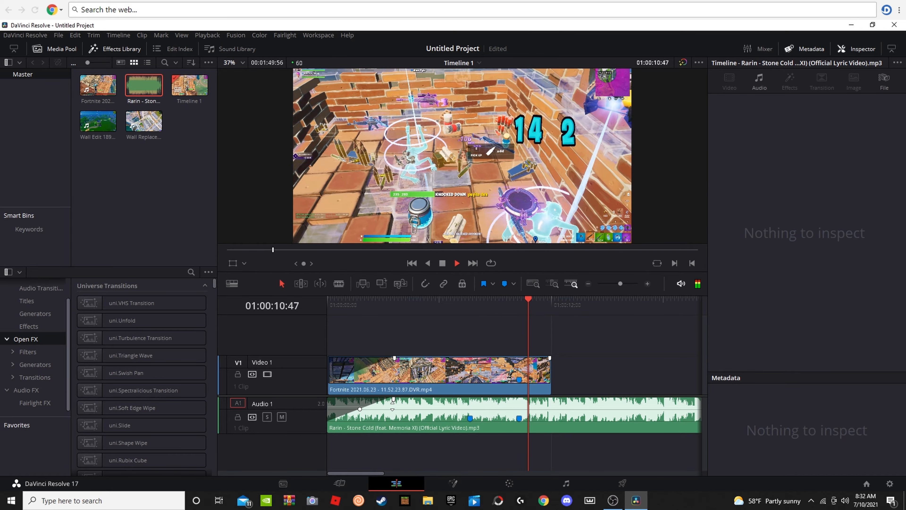
key(space)
Step: Show the video clip's retime controls and add a speed point at 01:00:10:18
drag(534, 312, 518, 308)
right_click(512, 378)
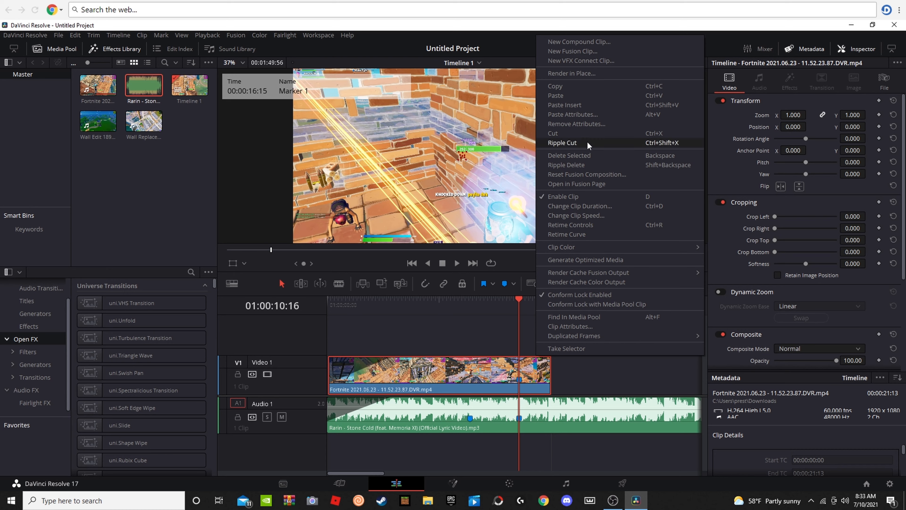
click(577, 225)
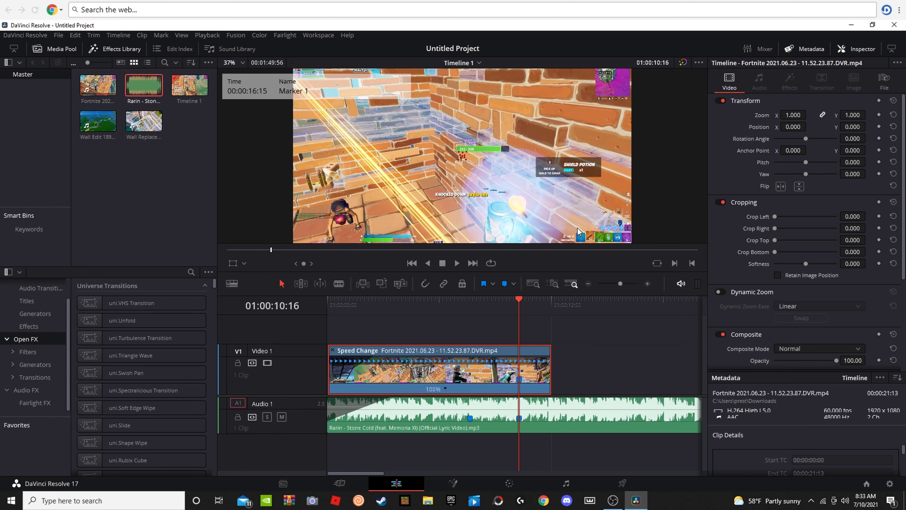
click(445, 389)
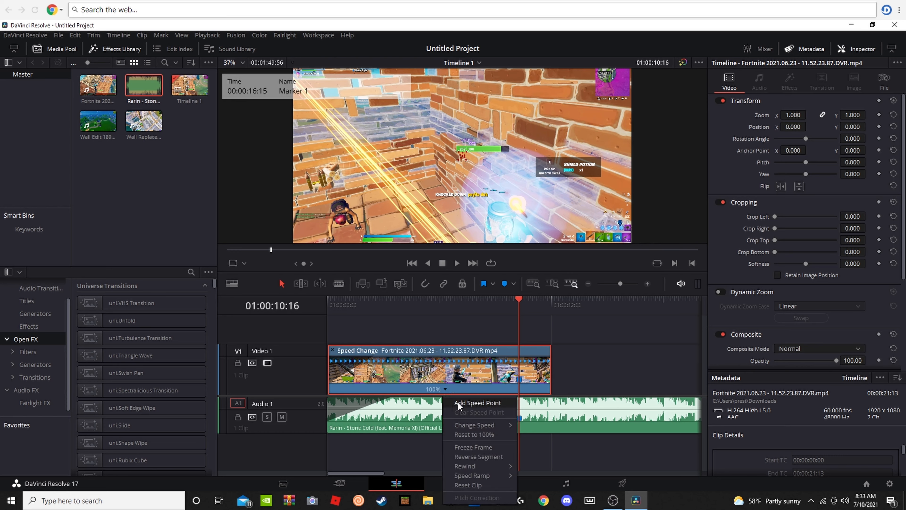
mouse_move(526, 308)
mouse_down()
mouse_move(510, 305)
mouse_move(517, 315)
mouse_up()
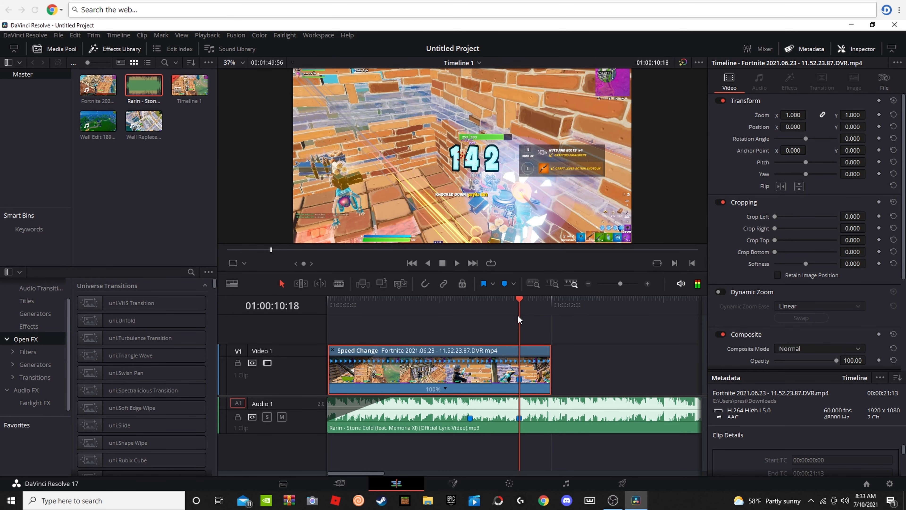
click(446, 387)
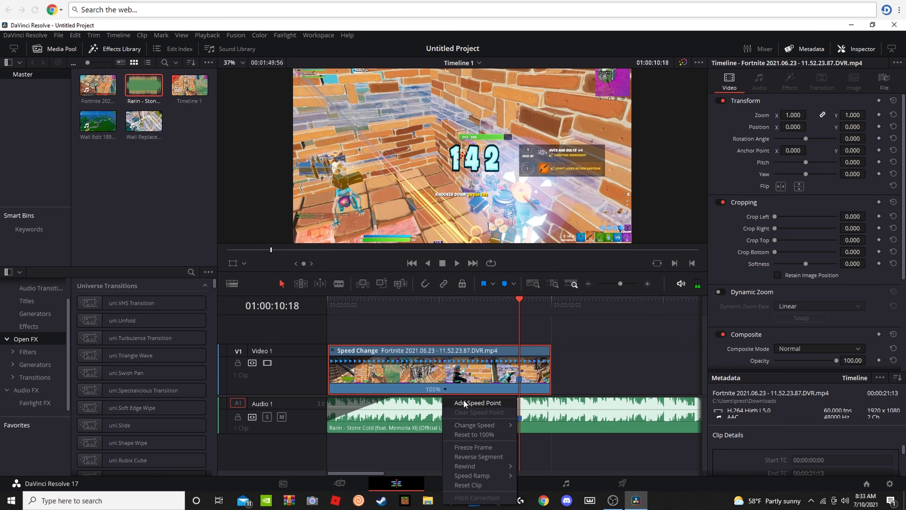
click(464, 407)
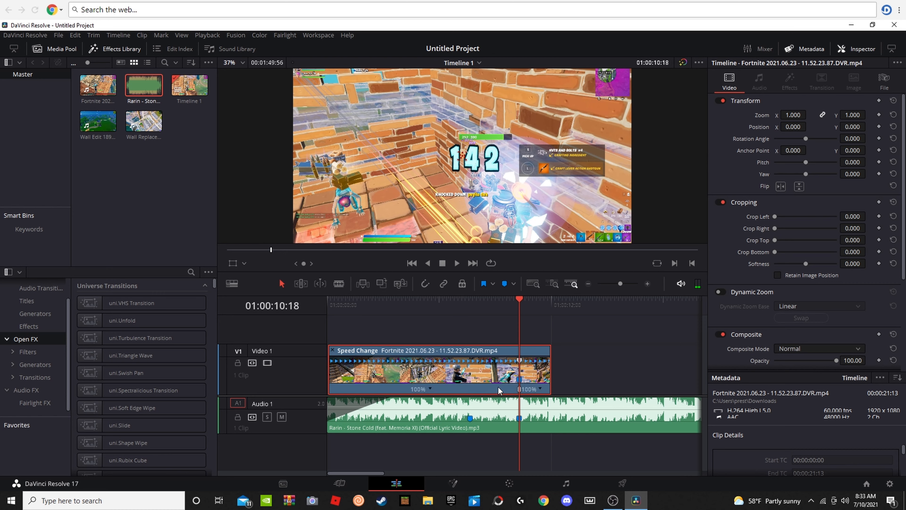
Step: Change the speed of the video segment after the speed point to 50% and preview the slow motion
click(540, 389)
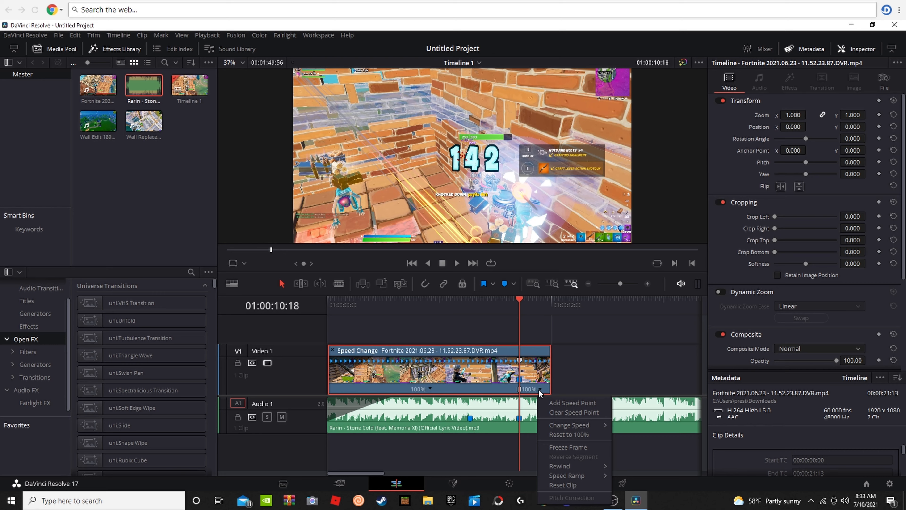
mouse_move(562, 426)
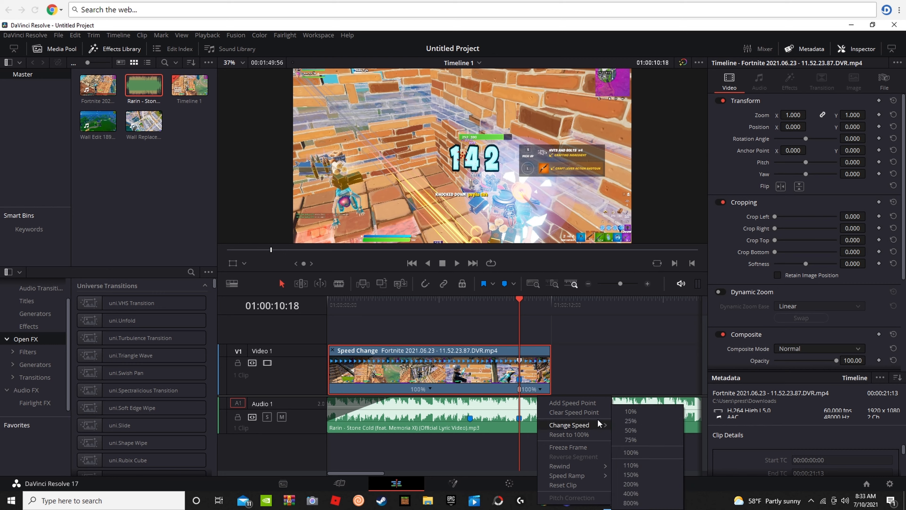
click(622, 427)
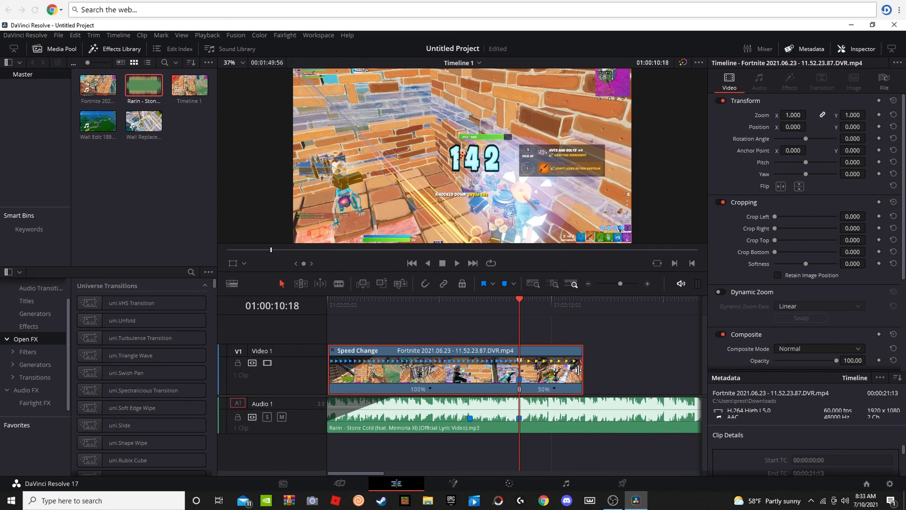
drag(520, 301, 399, 332)
key(space)
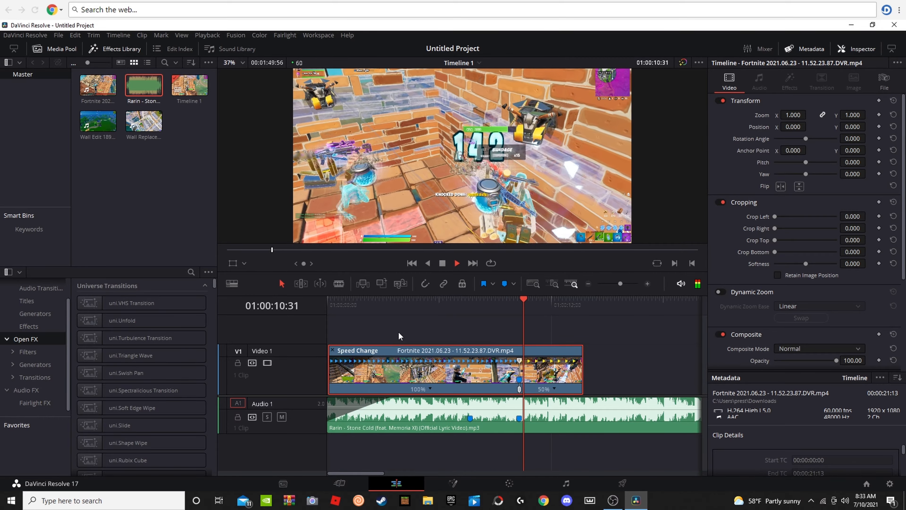
key(space)
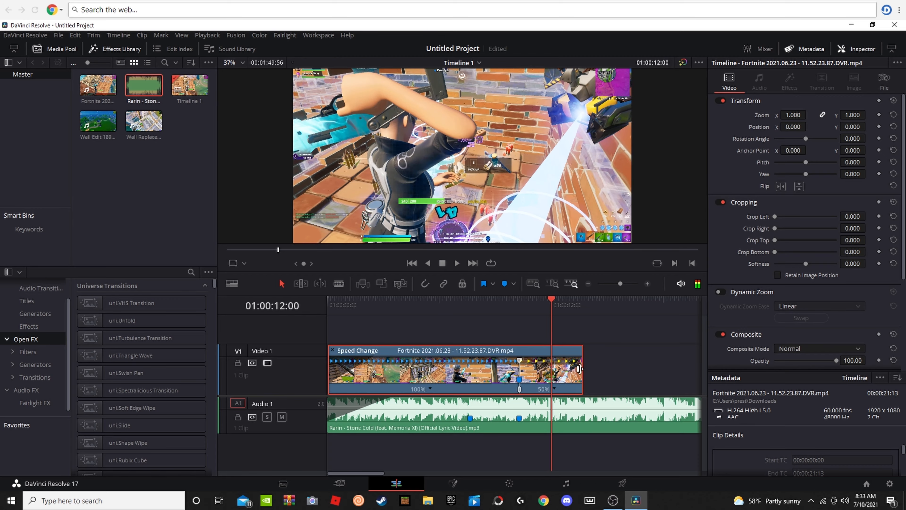
Step: Shorten the end of the slowed video clip to about 01:00:12:30 and play back the ending
drag(586, 366, 561, 365)
click(516, 315)
key(space)
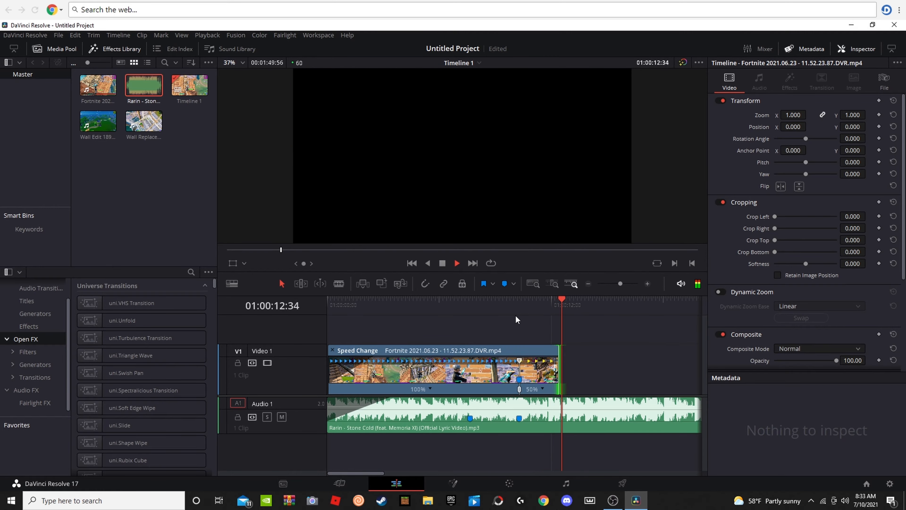
key(space)
click(409, 310)
key(space)
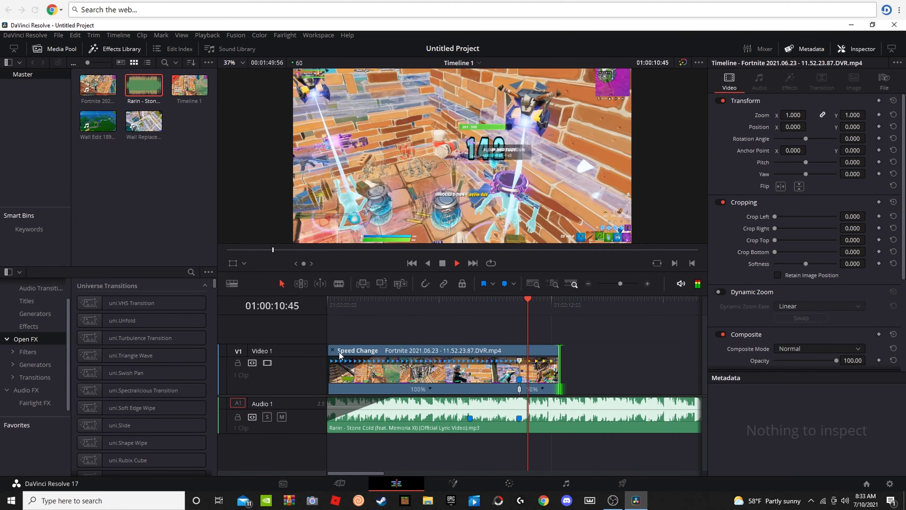
key(space)
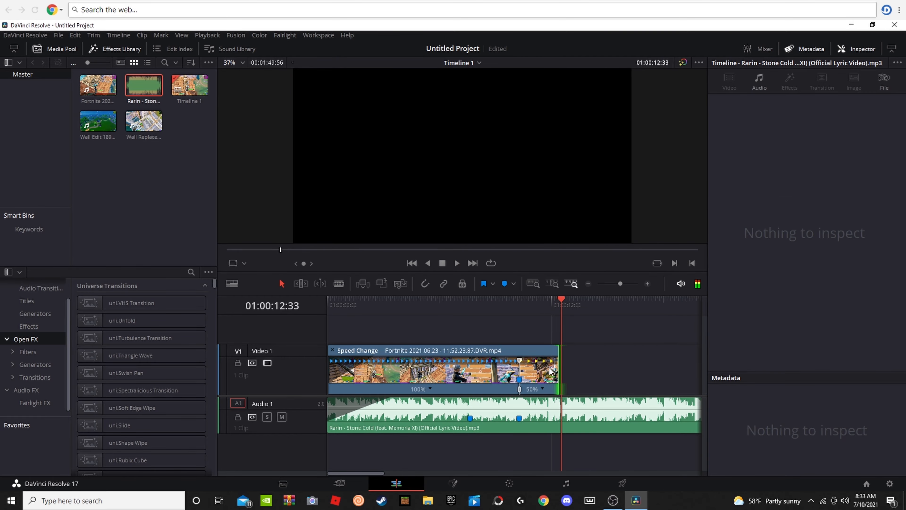
Step: Place an Adjustment Clip above the video starting at 01:00:10:18 and trim it to end with the video
drag(554, 305, 526, 305)
click(16, 326)
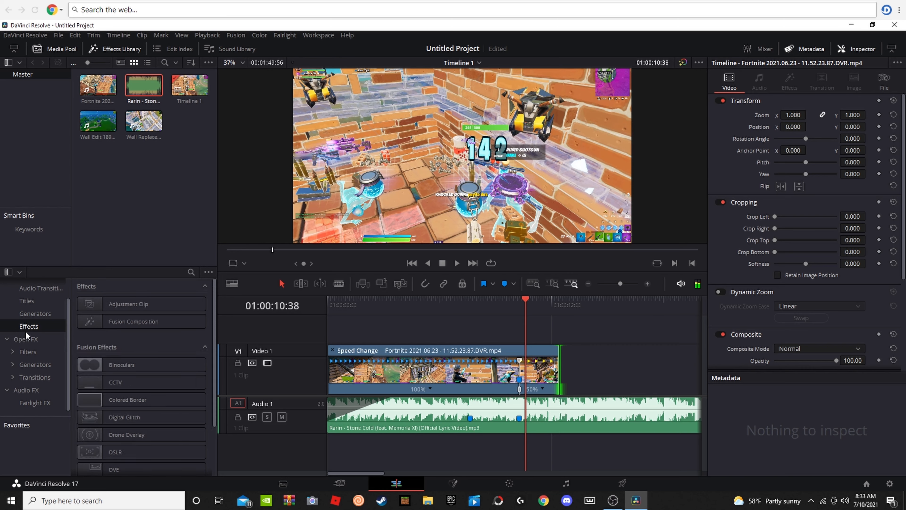
drag(118, 304, 534, 333)
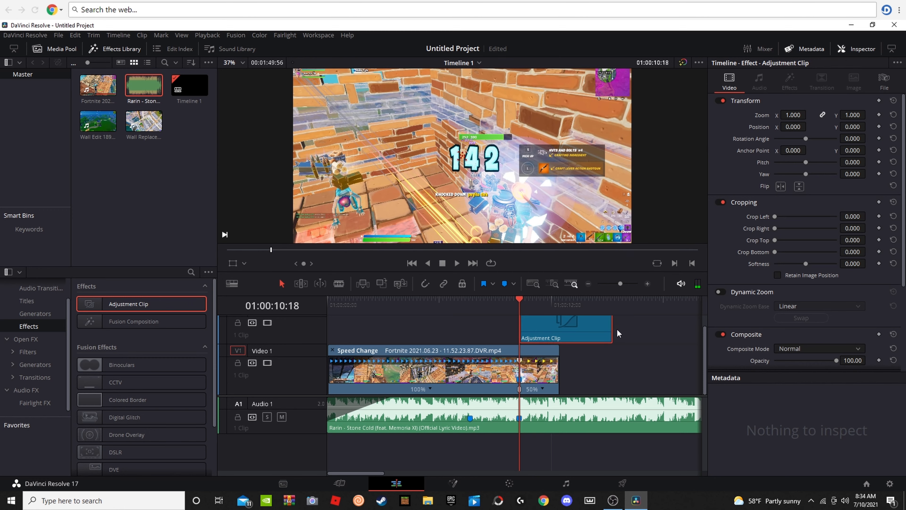
drag(612, 324, 558, 325)
click(521, 334)
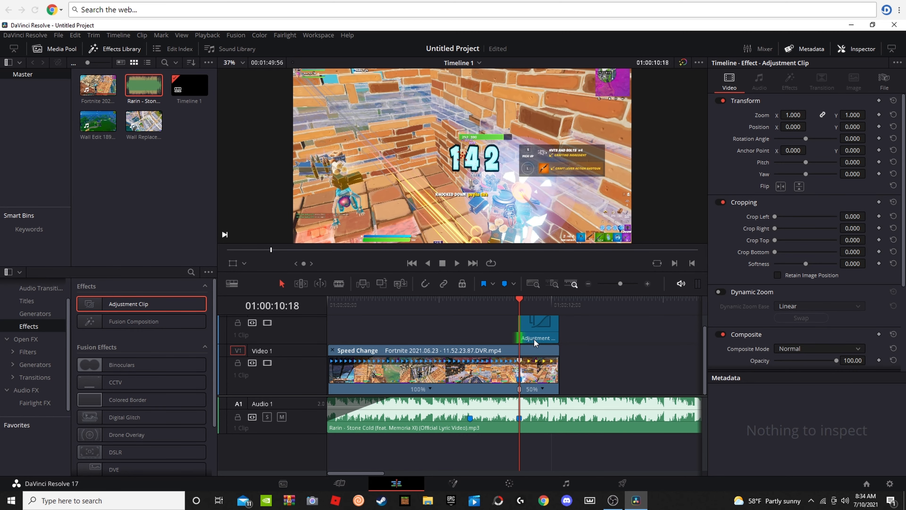
Step: Open the adjustment clip in Fusion and start searching the tool list for a tool beginning with "g"
click(453, 483)
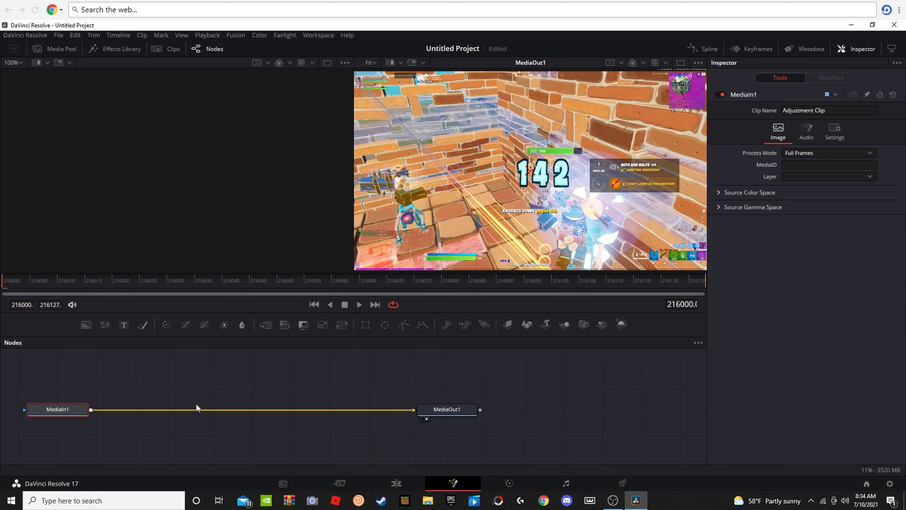
key(shift+space)
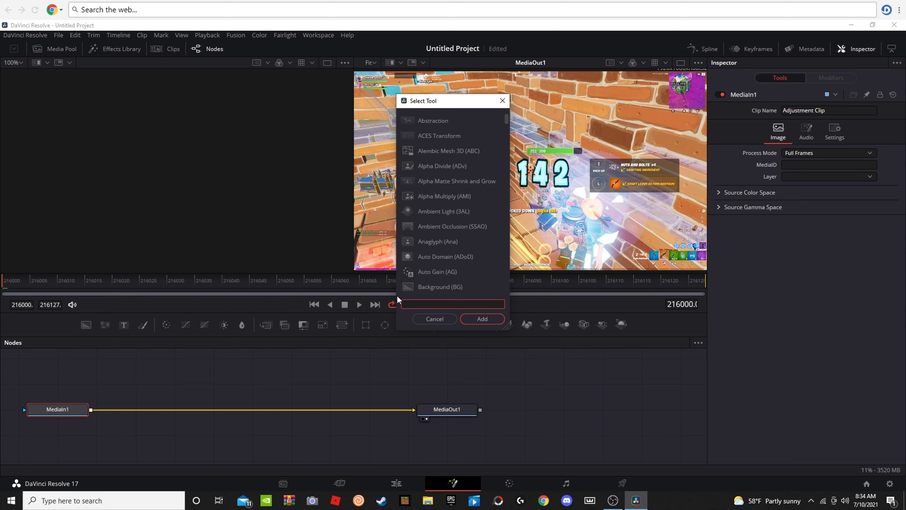
text(goow)
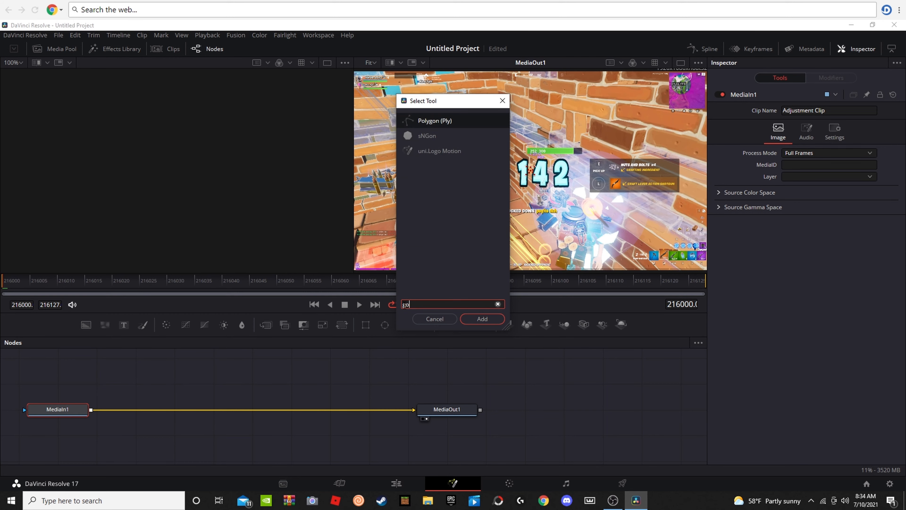
key(BackSpace)
key(BackSpace)
key(BackSpace)
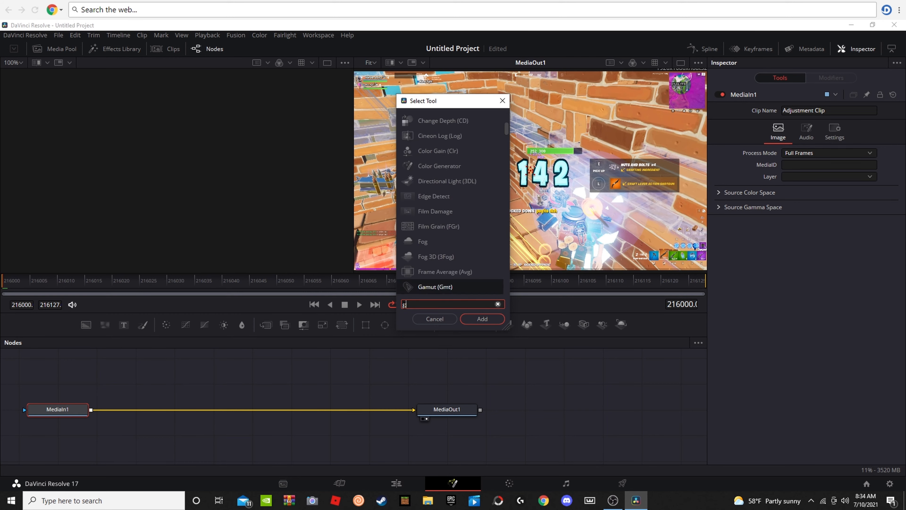
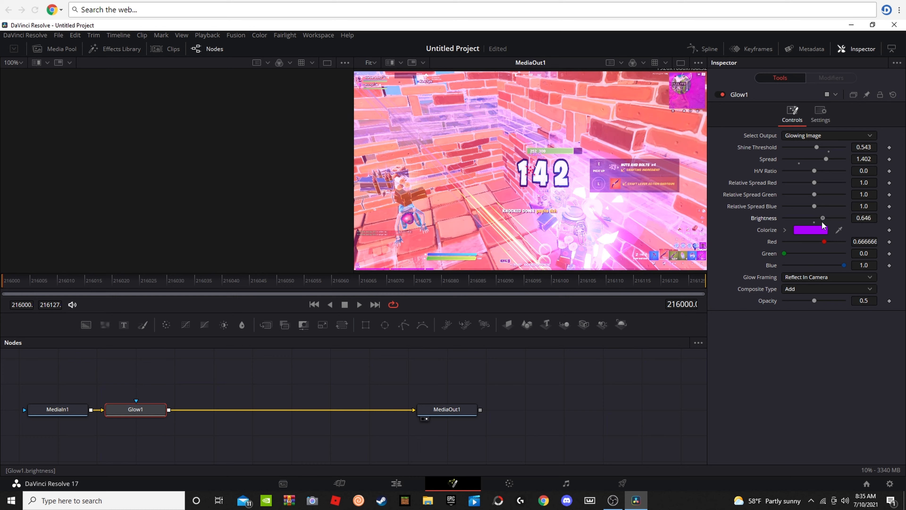
Step: Raise the Glow brightness to 0.89 and keyframe it at the adjustment clip's first frame, 216000
drag(824, 223, 829, 223)
right_click(831, 222)
click(818, 215)
right_click(826, 218)
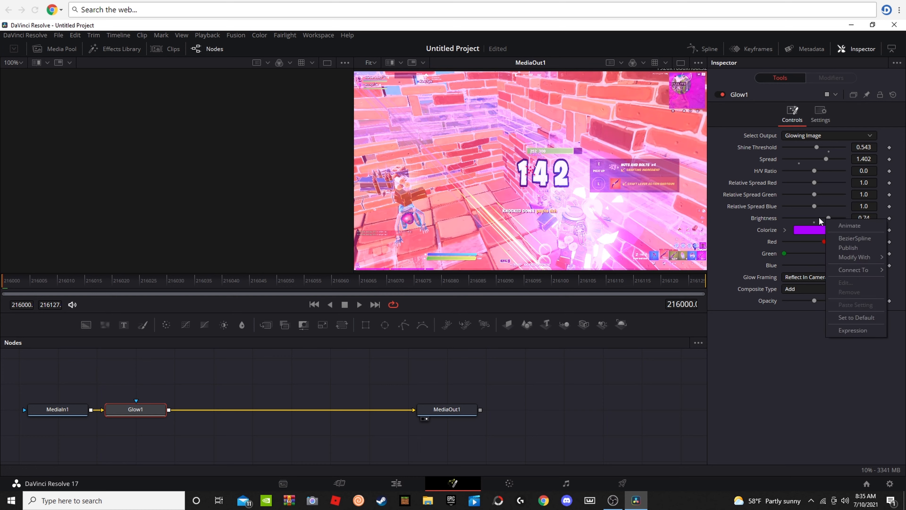
click(818, 217)
drag(830, 218, 835, 218)
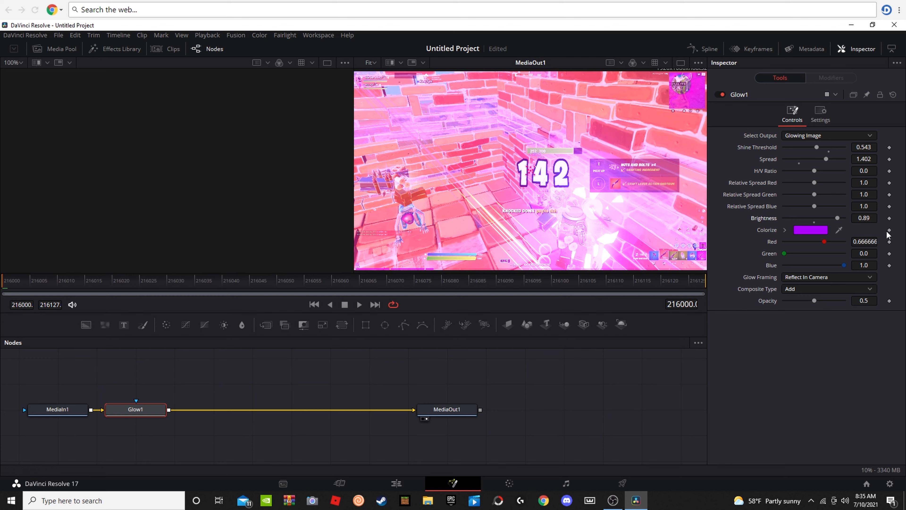
click(410, 489)
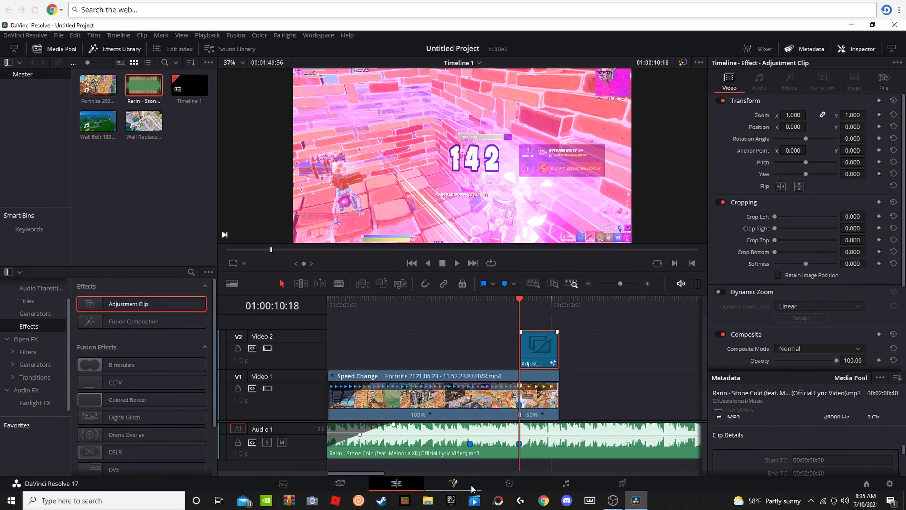
click(453, 483)
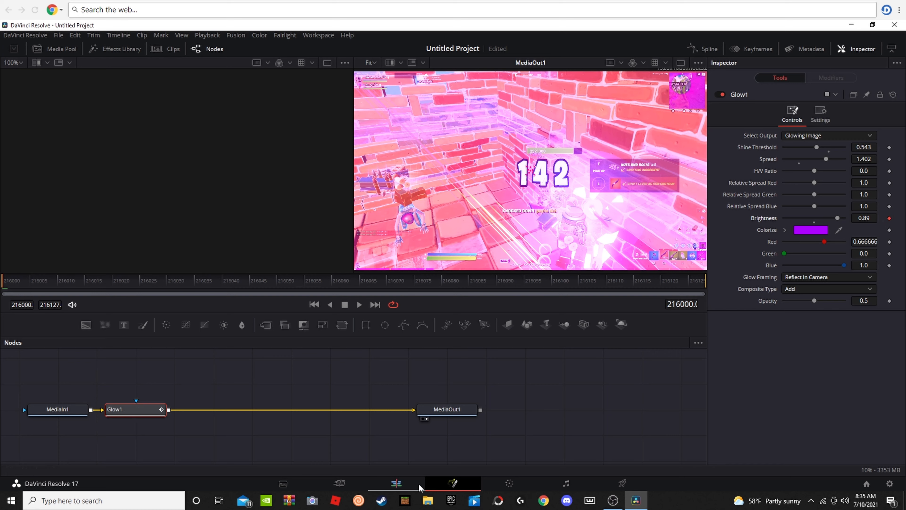
Step: Try to keyframe the Glow brightness at 0 on frame 216107 and play back the result on the timeline
key(space)
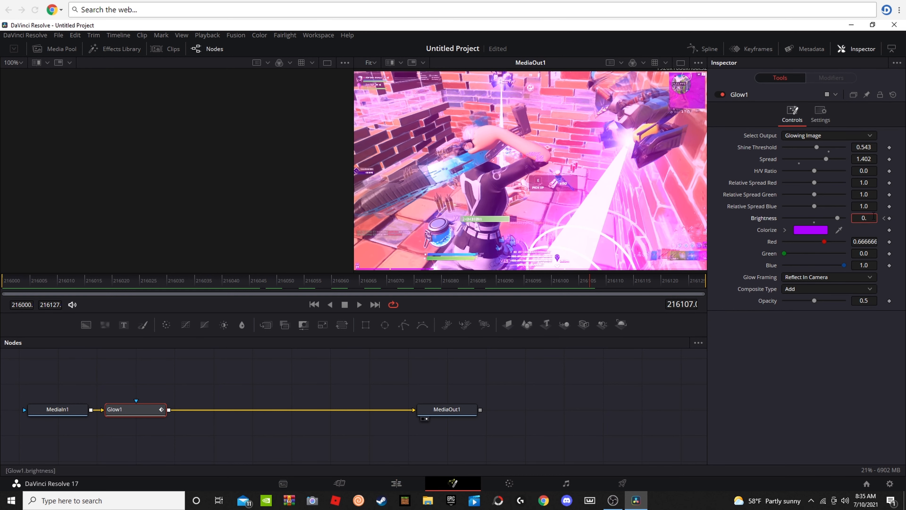
click(889, 217)
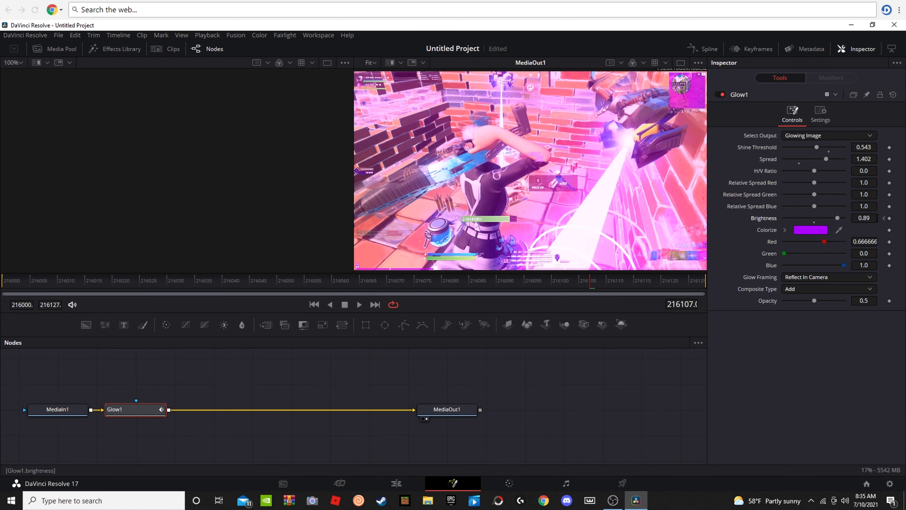
click(396, 483)
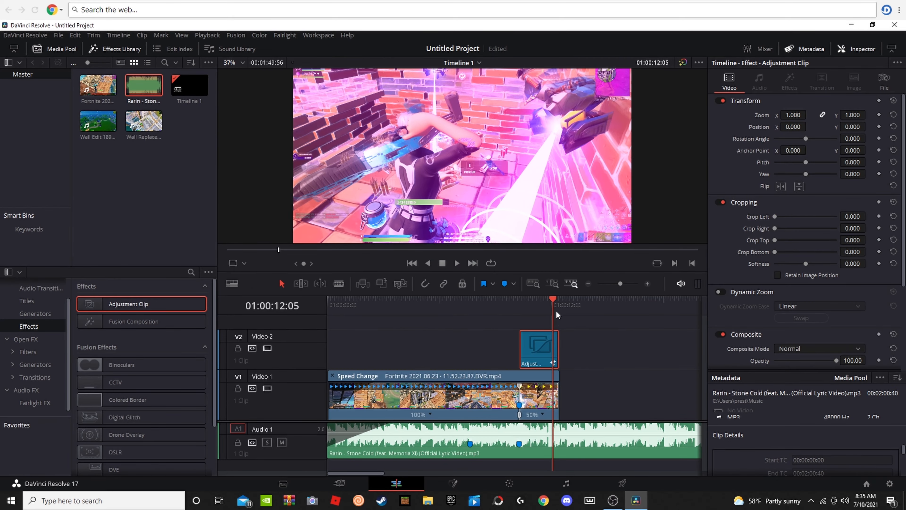
drag(557, 314, 505, 315)
key(space)
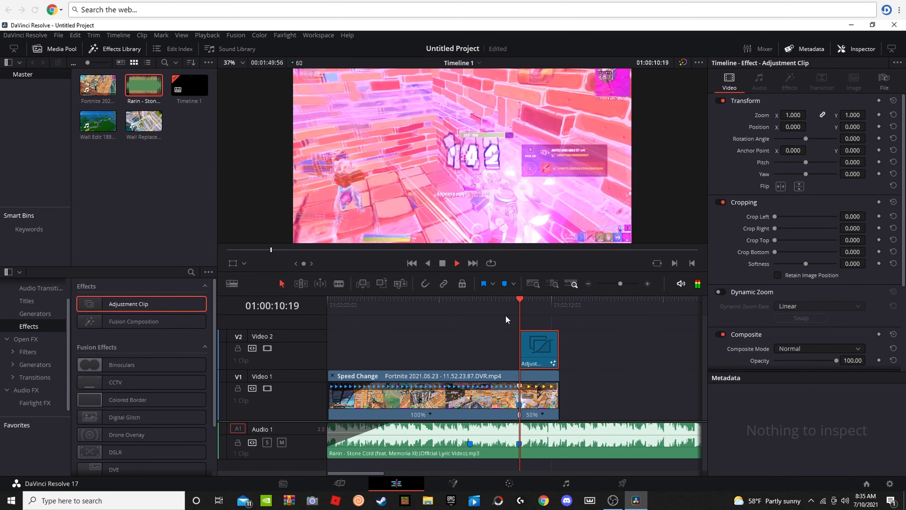
key(space)
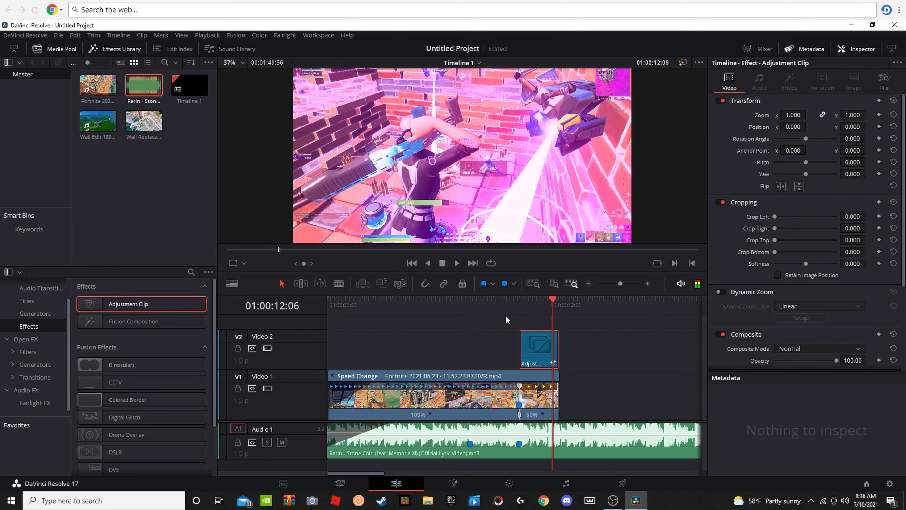
Step: Keyframe the Glow brightness at 0.0 on frame 216105, near the end of the adjustment clip
click(470, 481)
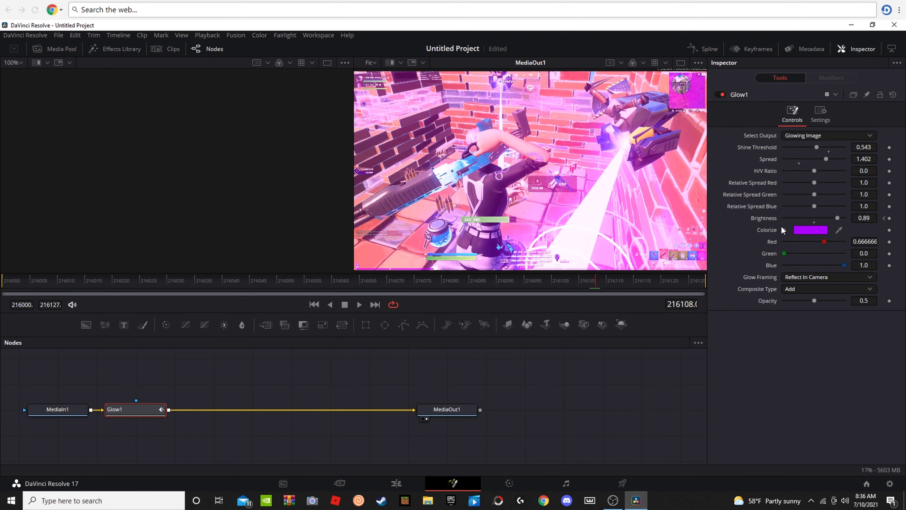
click(398, 481)
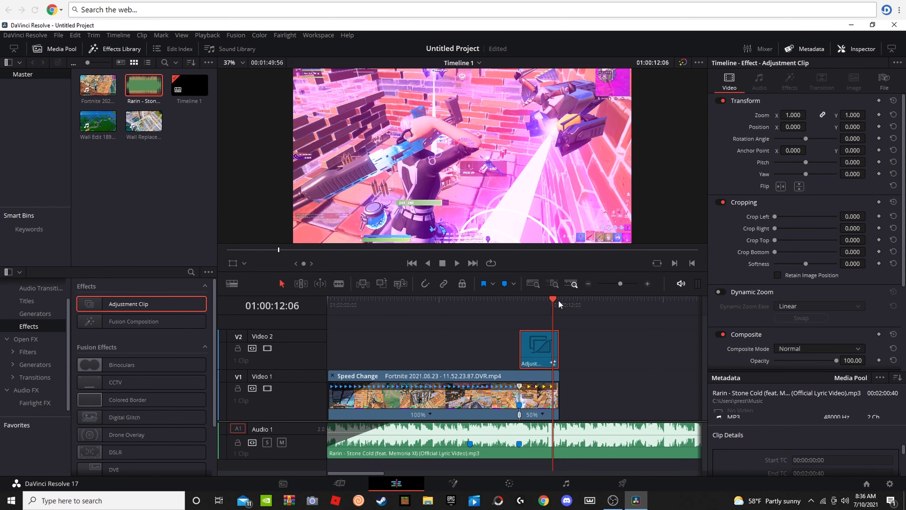
drag(557, 300, 521, 313)
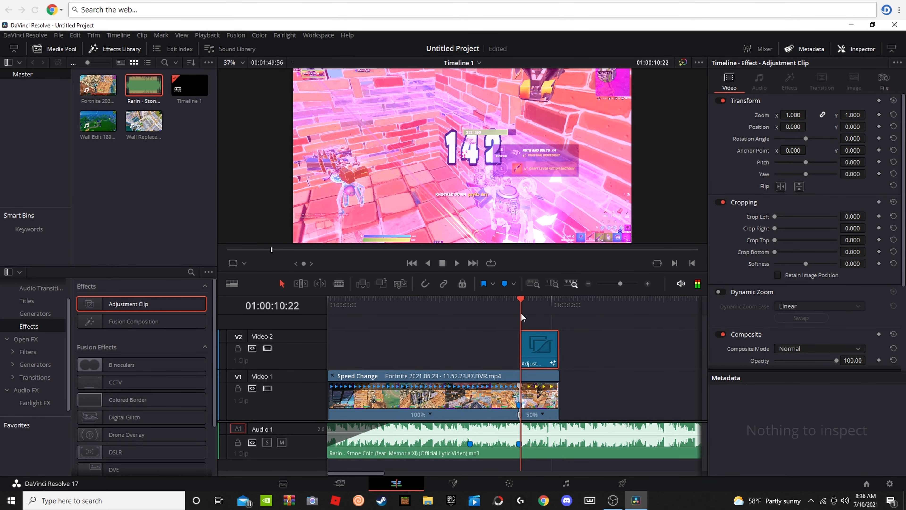
click(452, 484)
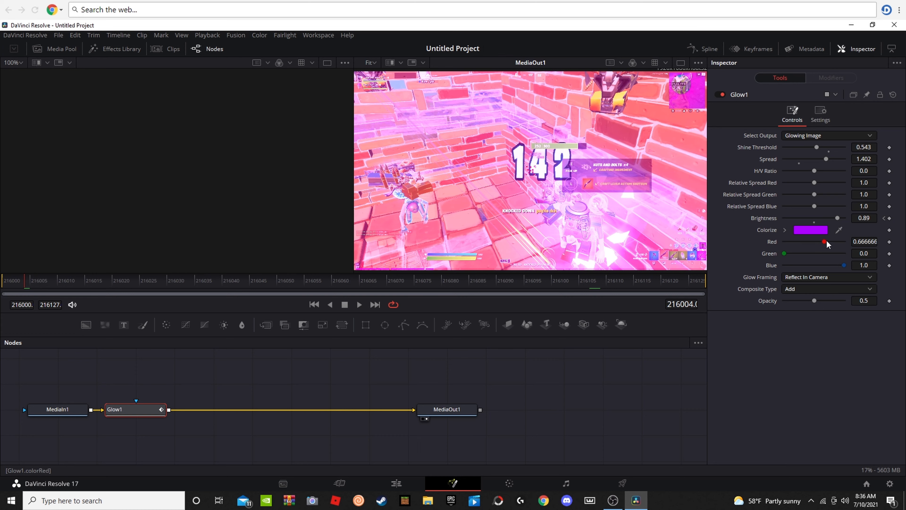
key(space)
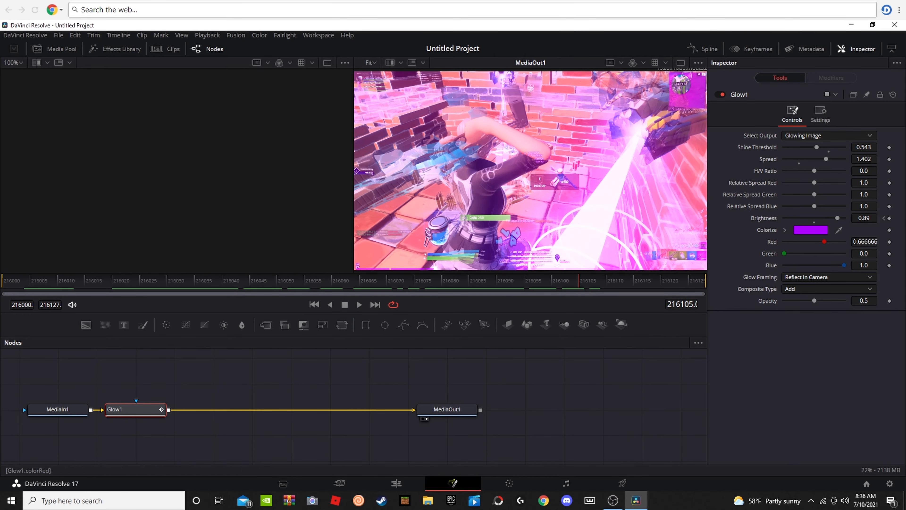
click(888, 218)
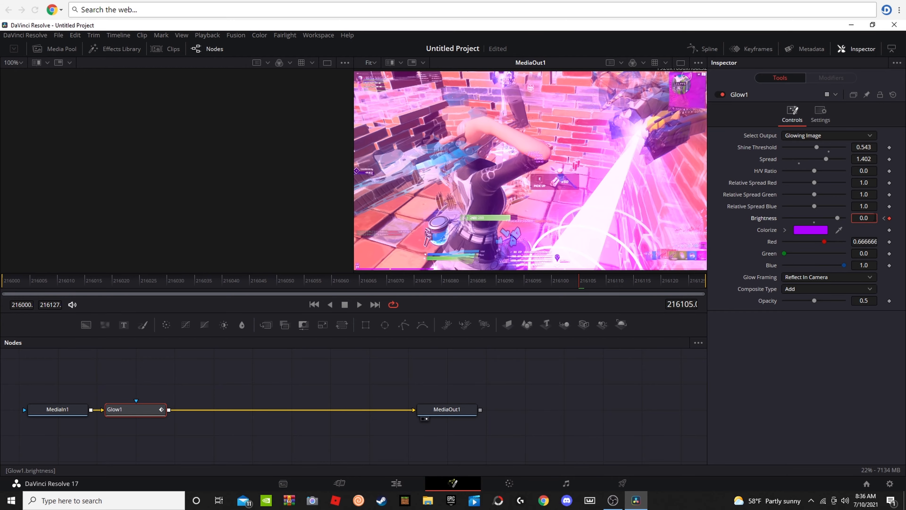
Step: Play back the slow-motion ending with the glow fade on the editing timeline and dismiss the pop-up dialog
click(396, 483)
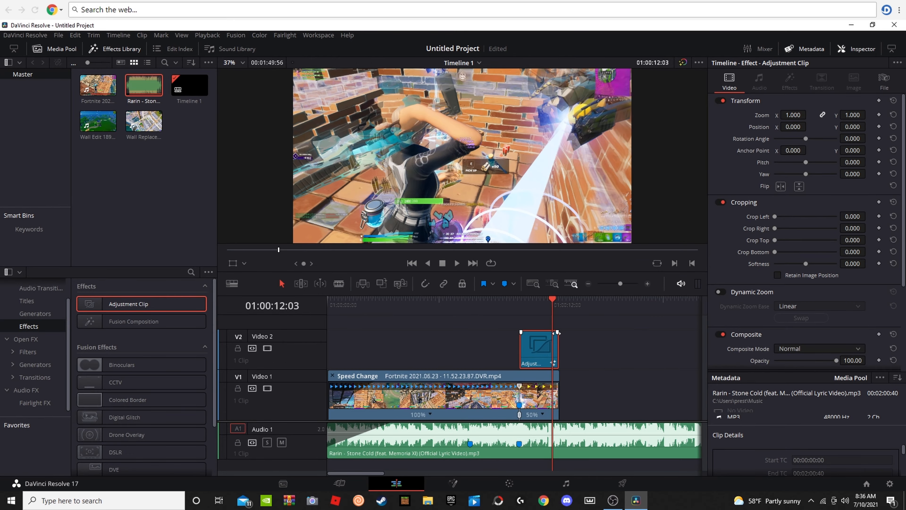
drag(553, 304, 501, 304)
key(space)
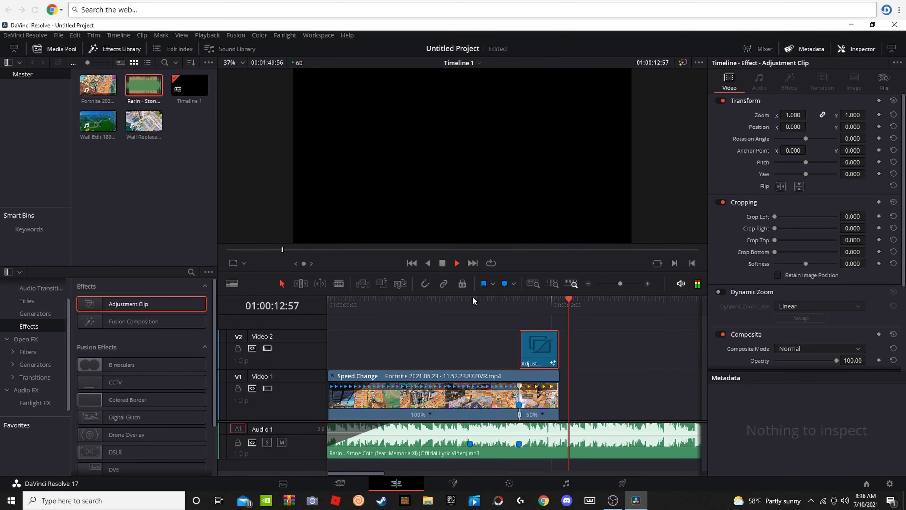
drag(578, 300, 518, 314)
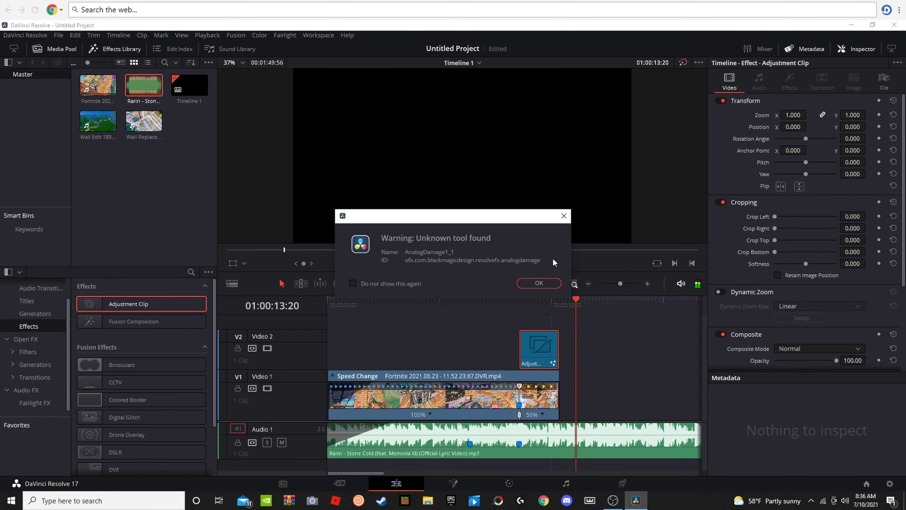
click(563, 215)
click(512, 319)
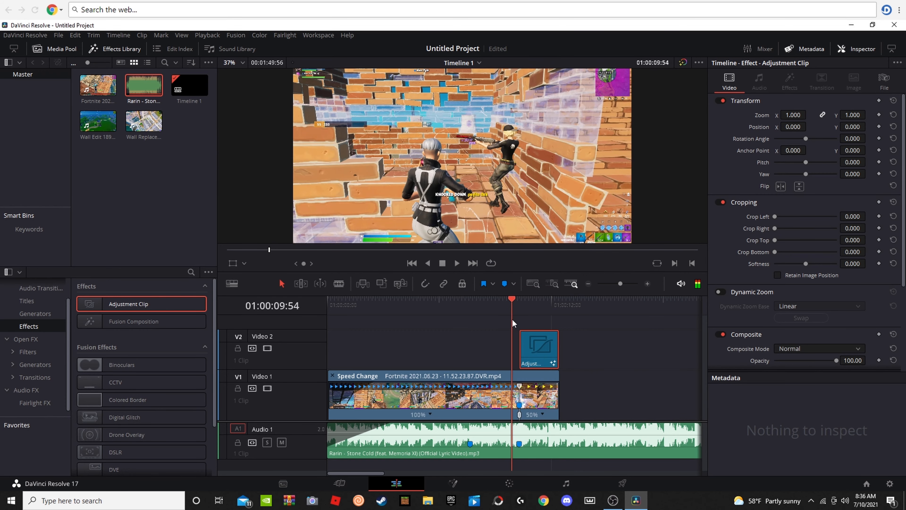
Step: Add Wall Replace 1 Pump.mp4 to Video 2 at about 01:00:13:00 and raise its audio volume to 20.59
drag(132, 125, 571, 356)
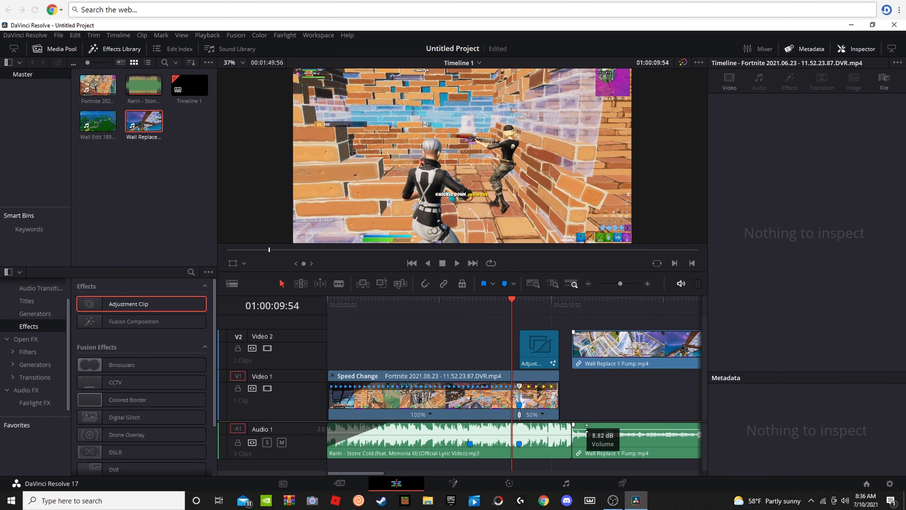
click(588, 365)
drag(588, 367, 589, 406)
drag(589, 439, 592, 336)
drag(584, 409, 582, 358)
drag(596, 432, 596, 378)
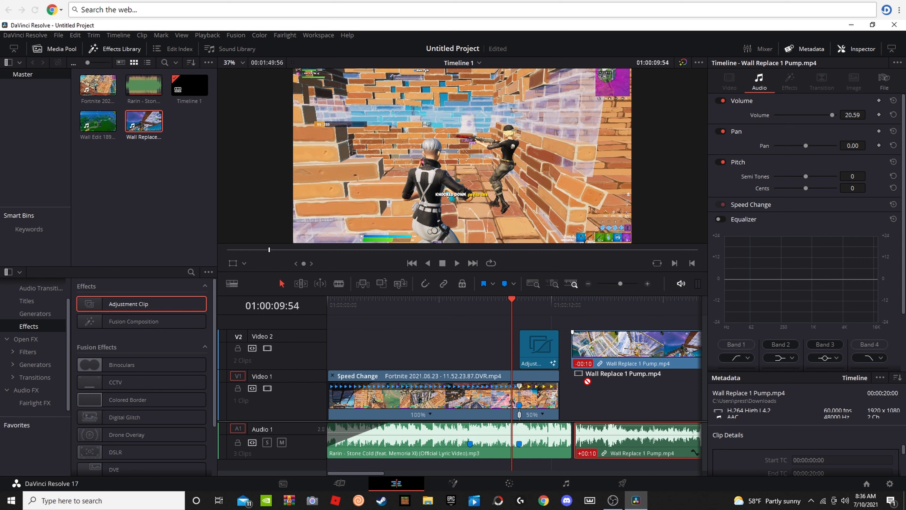
Step: Move both parts of the song, before and after the new clip, from Audio 1 to a separate Audio 2 track
drag(594, 438, 553, 463)
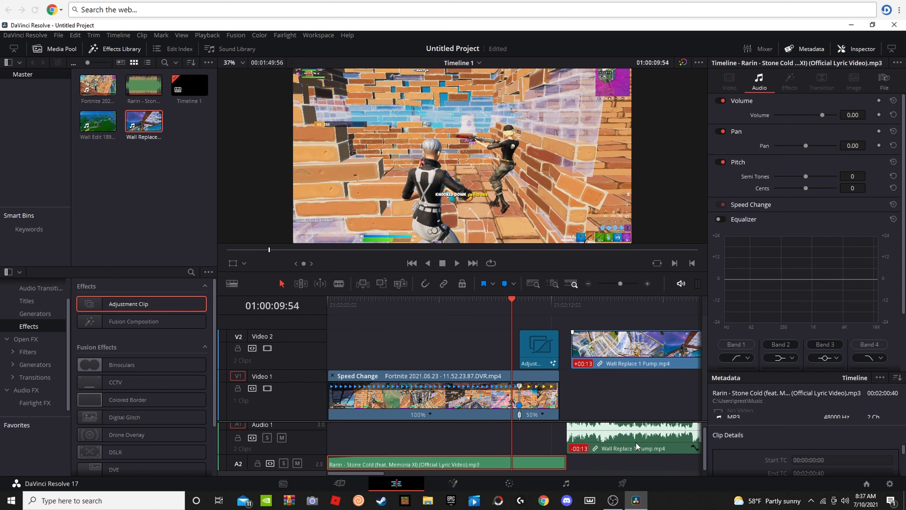
key(space)
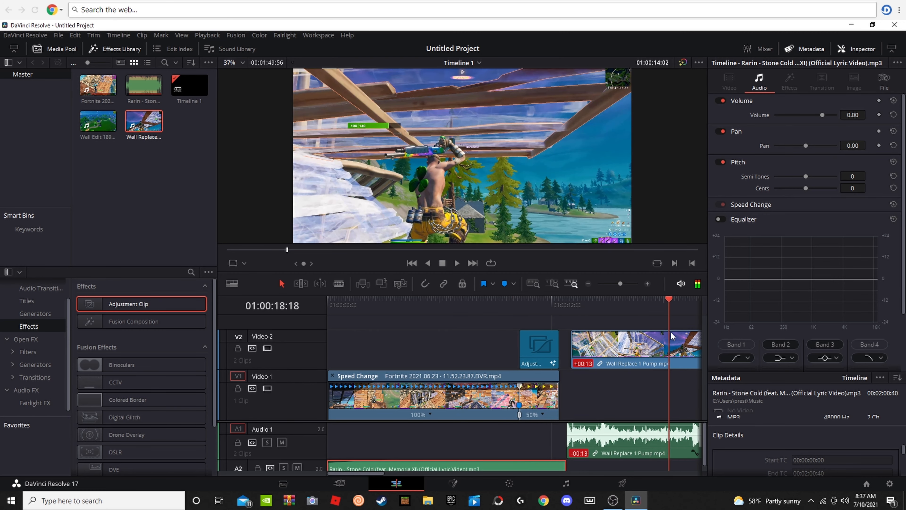
key(space)
drag(456, 444, 447, 467)
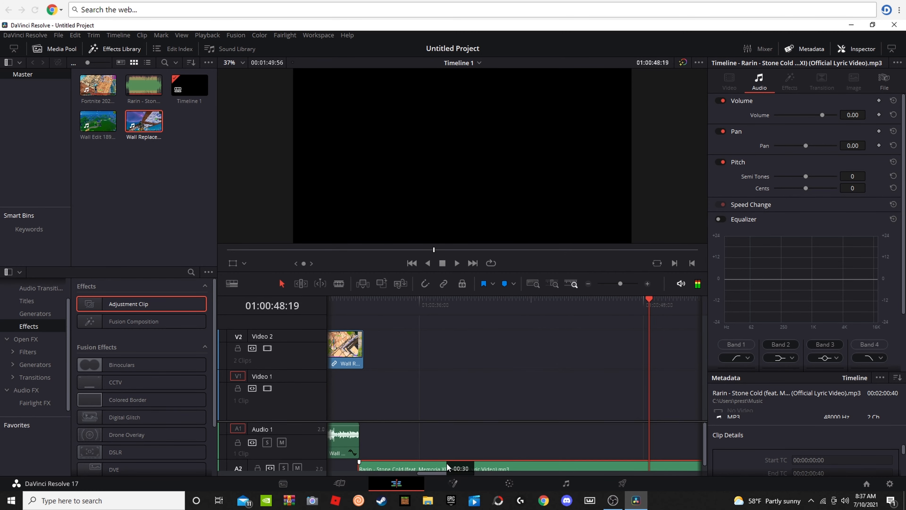
Step: Move the second part of the song earlier on Audio 2 so it starts at about 01:00:23:20
drag(635, 309, 379, 383)
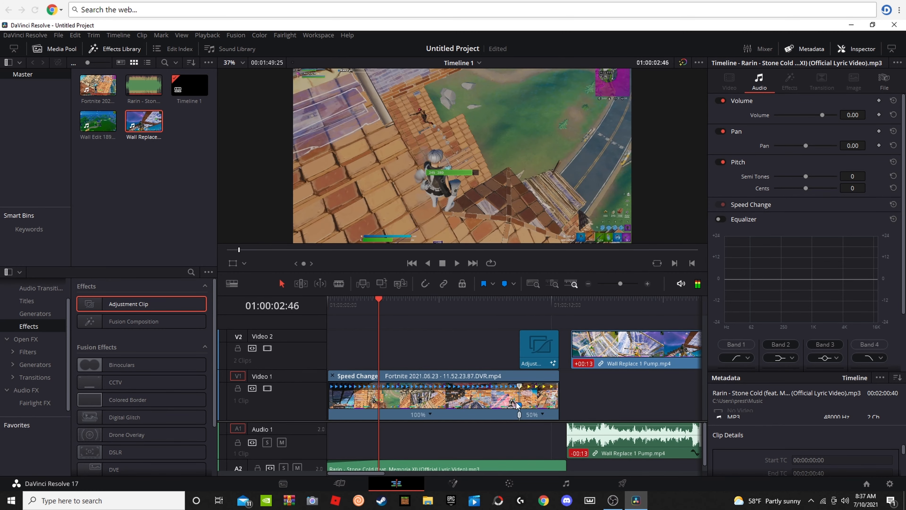
drag(379, 311, 700, 332)
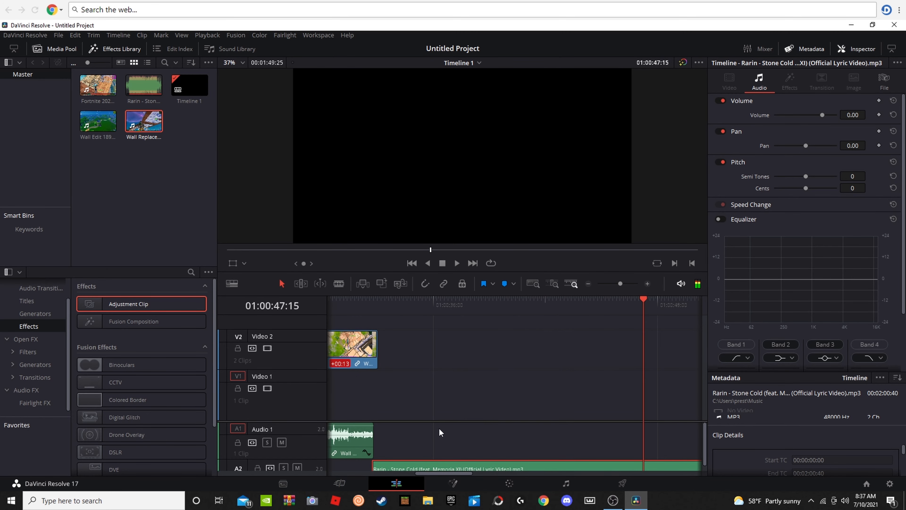
scroll(445, 432, down, 1)
drag(389, 464, 580, 469)
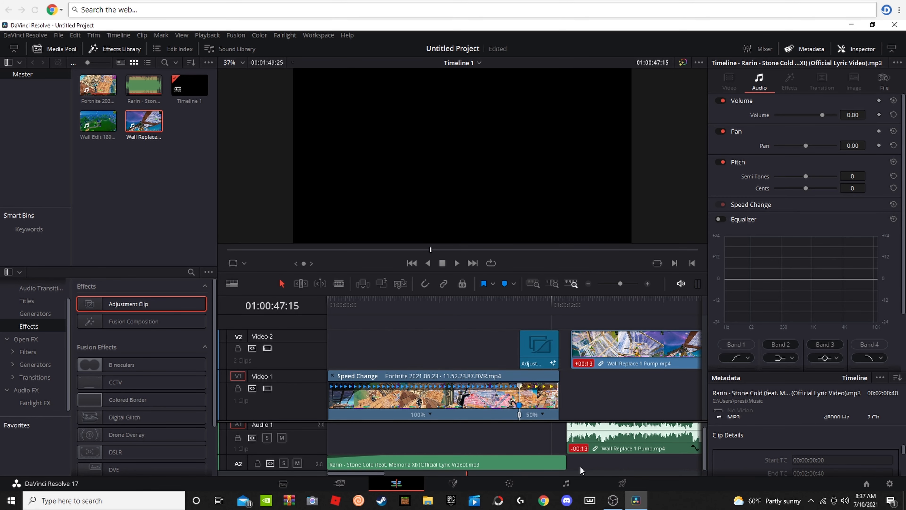
key(space)
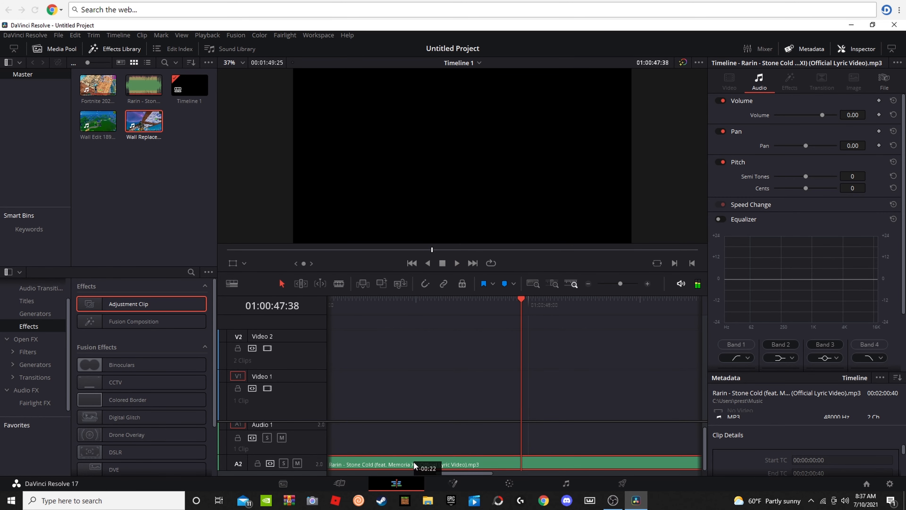
drag(521, 416, 338, 405)
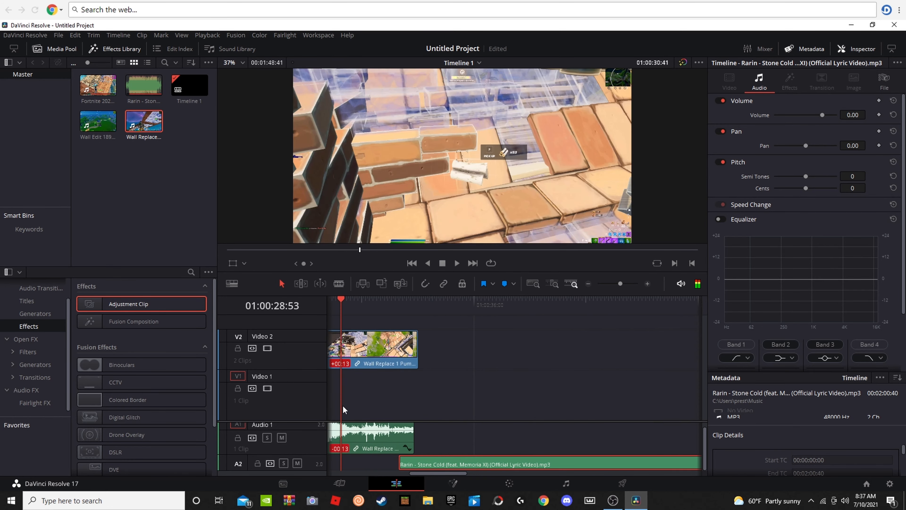
drag(424, 468, 354, 418)
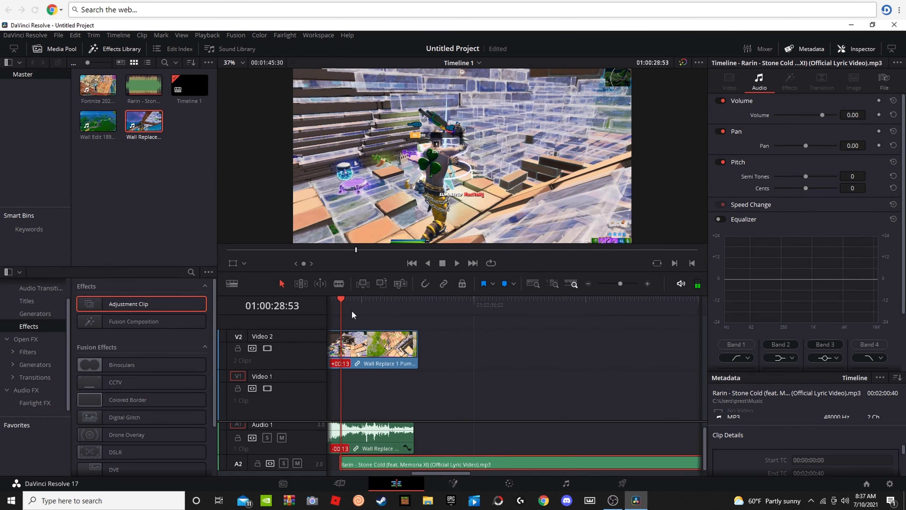
key(Home)
drag(328, 310, 699, 334)
drag(473, 464, 370, 463)
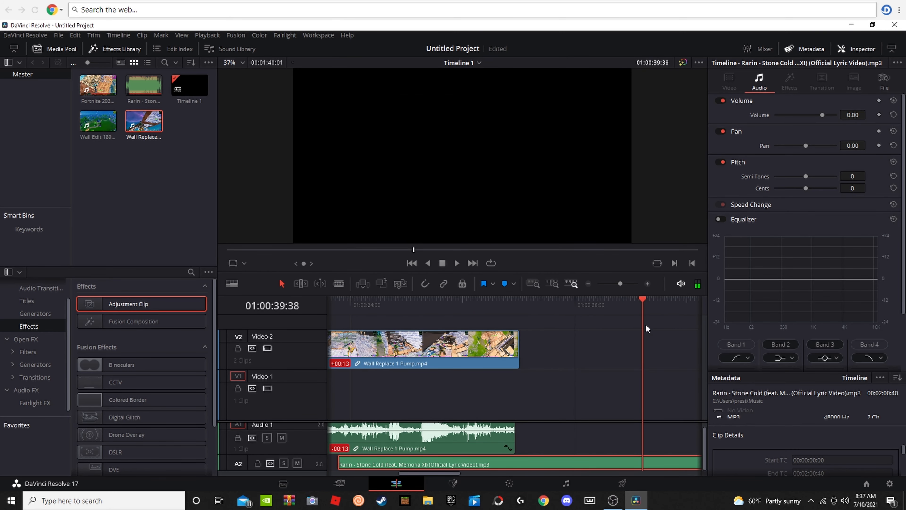
Step: Shift the gameplay clip on Video 1 slightly later and join the song's second part to the end of its first part on Audio 2
drag(606, 394, 386, 389)
click(386, 390)
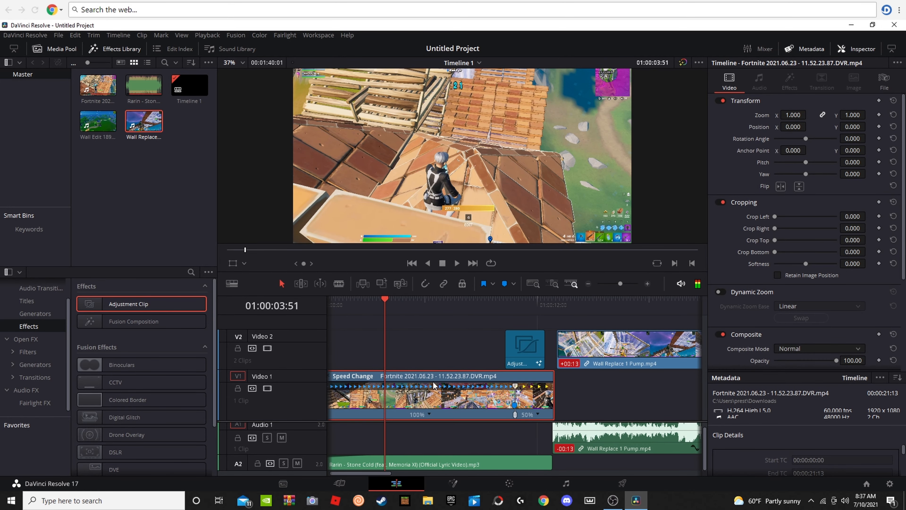
drag(388, 312, 698, 357)
drag(575, 464, 379, 466)
click(526, 404)
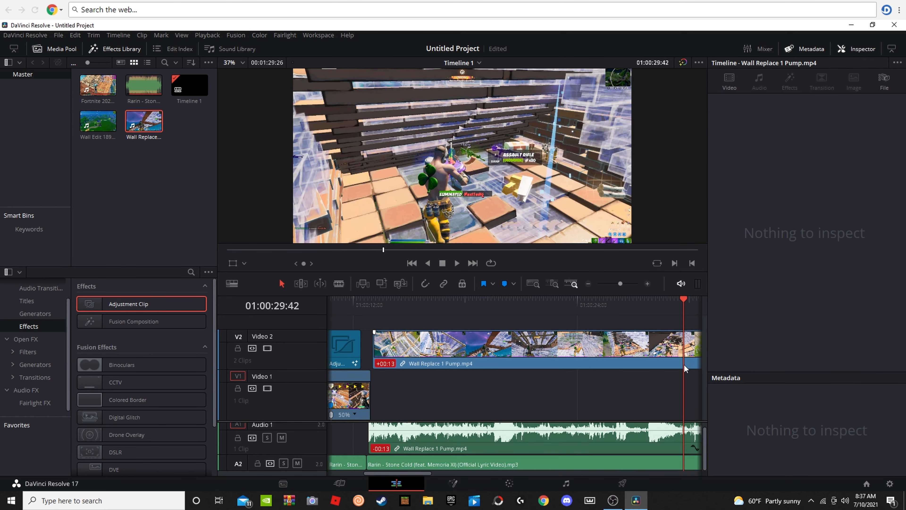
Step: Extend the gameplay clip's start to the beginning of the timeline and shift the adjustment clip to end with it
drag(675, 305, 326, 392)
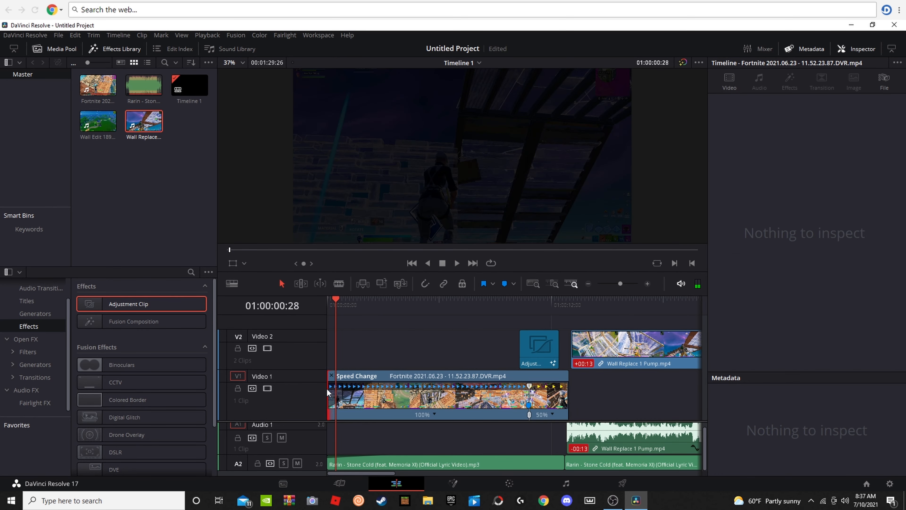
key(space)
drag(546, 357, 556, 358)
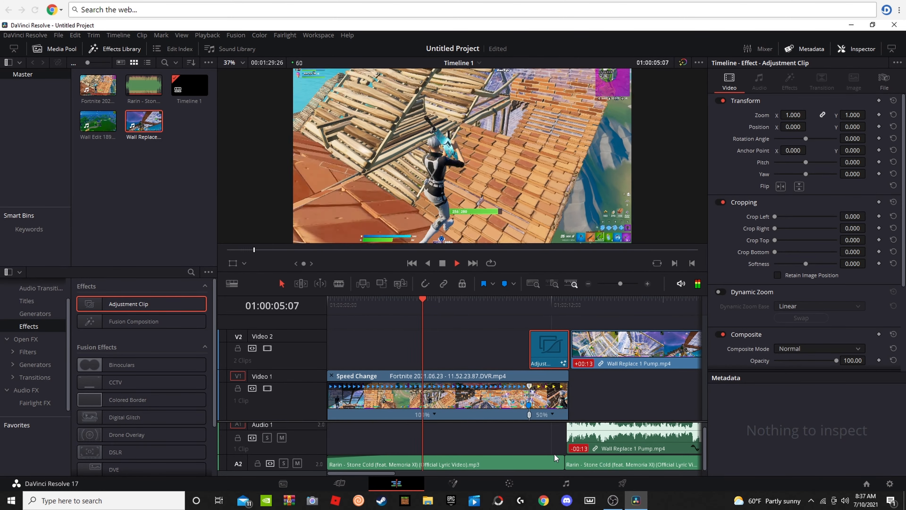
Step: Cut the Wall Replace 1 Pump.mp4 audio from Audio 1 and its video from Video 2
right_click(593, 450)
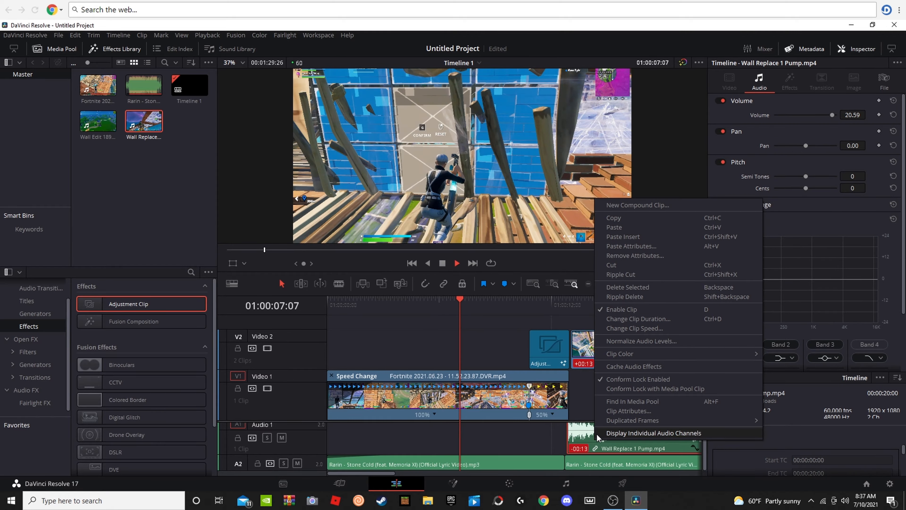
click(612, 266)
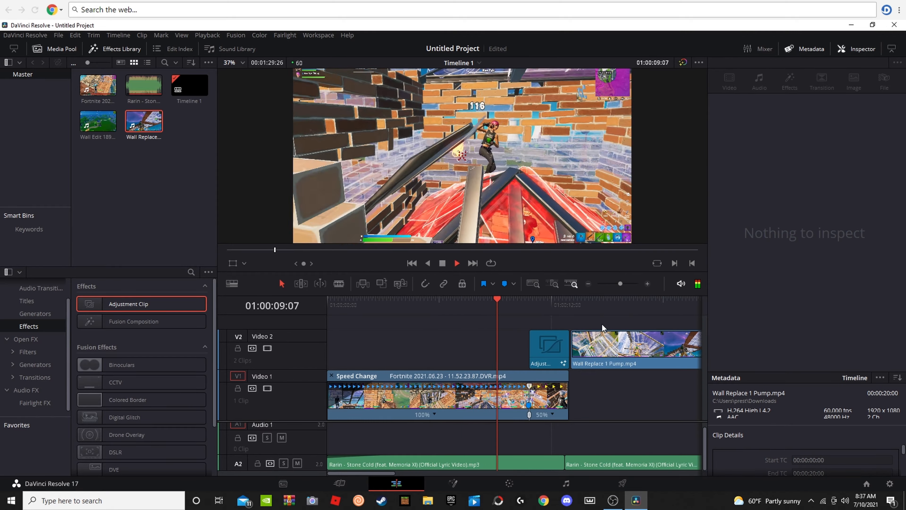
right_click(603, 338)
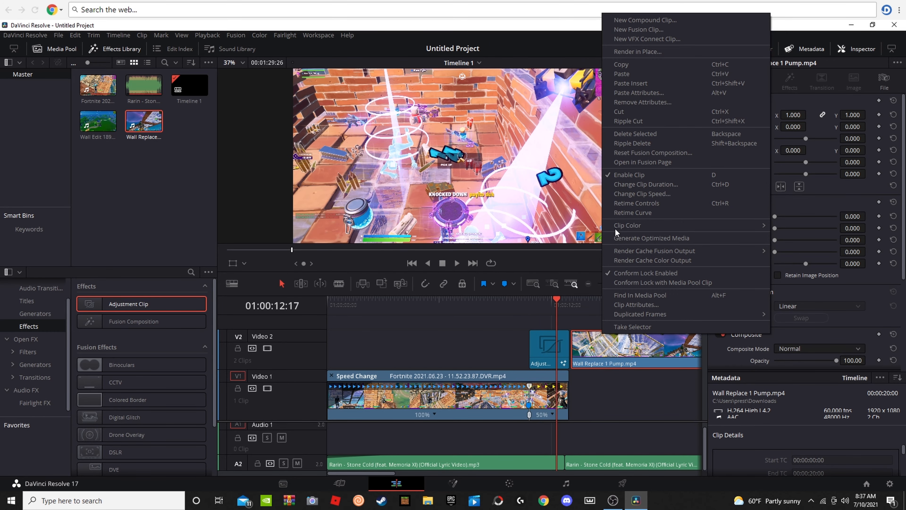
click(621, 112)
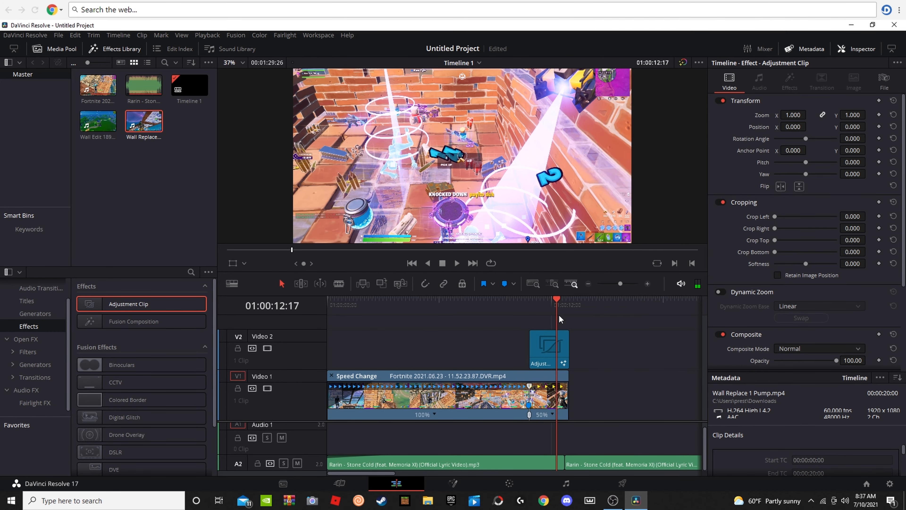
Step: Play back the slow-motion part of the gameplay clip and trim a short piece off the clip's start on Video 1
click(505, 301)
key(space)
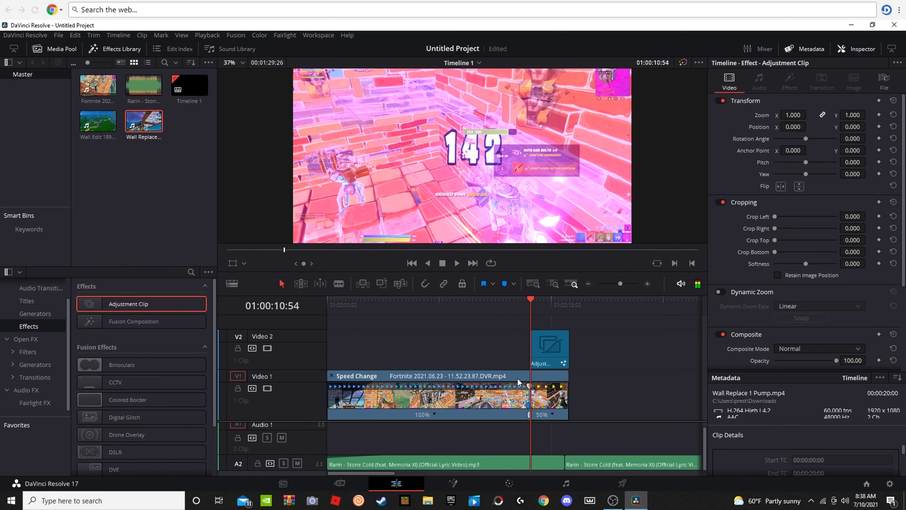
key(space)
click(520, 412)
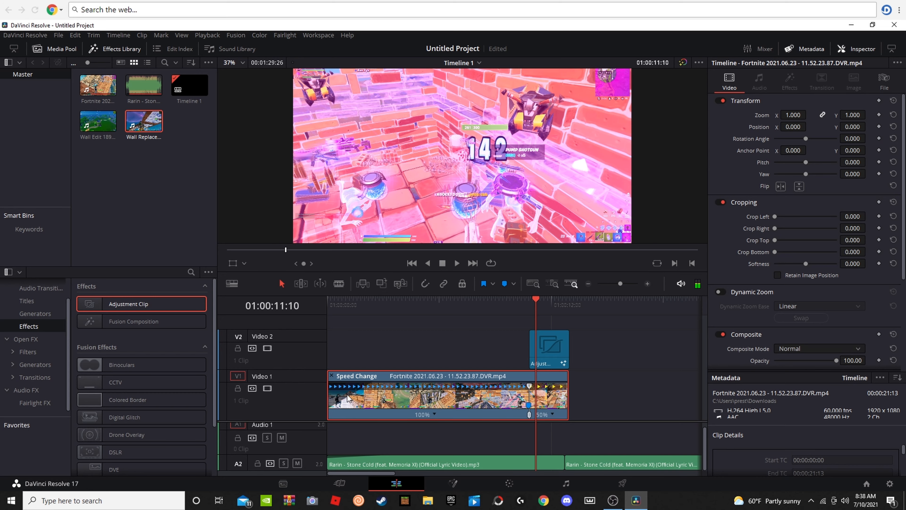
drag(324, 393, 337, 393)
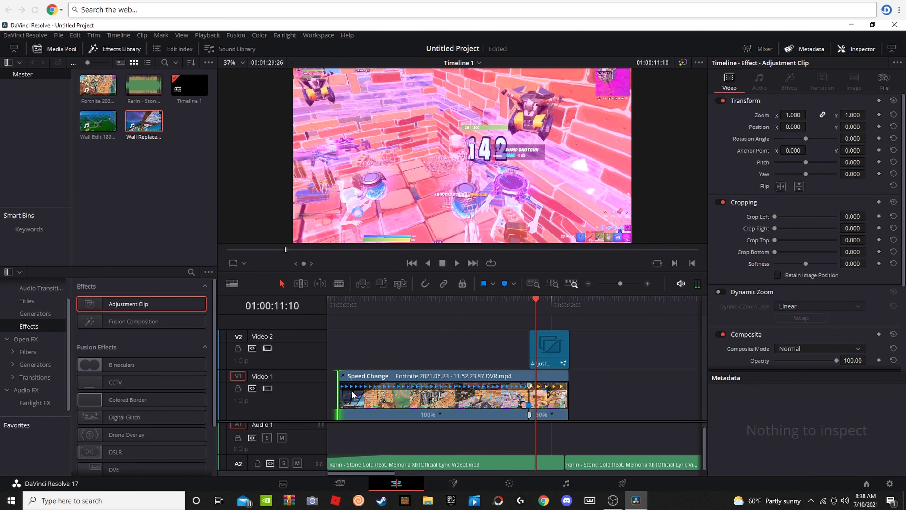
click(612, 499)
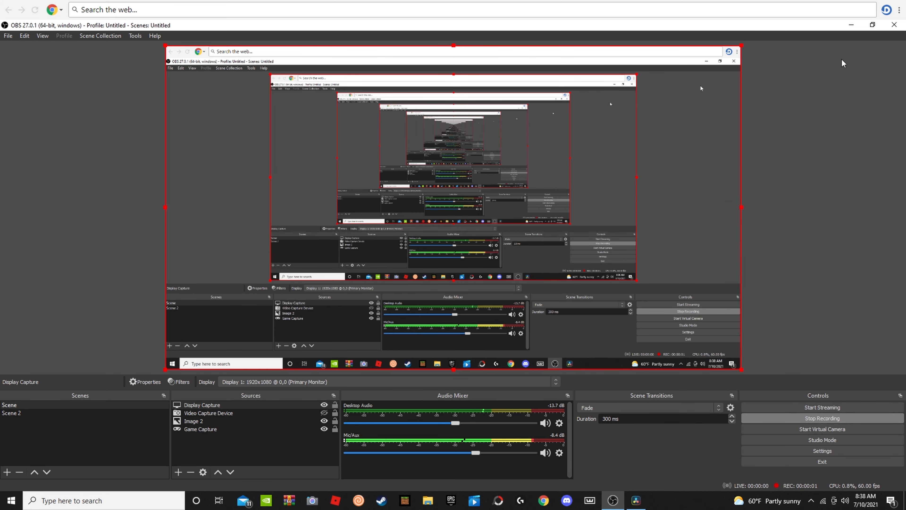
click(850, 25)
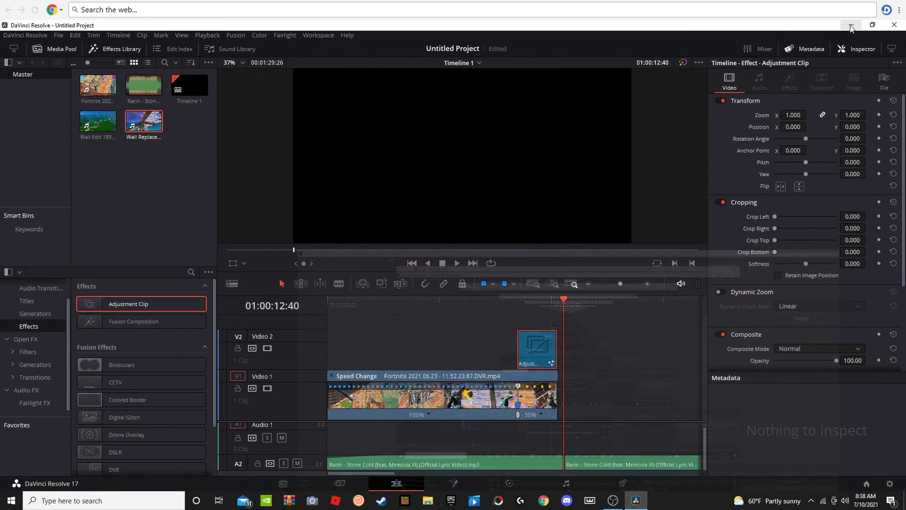
Step: Play the timeline from its beginning to check the gameplay clip against the song
drag(564, 306, 329, 364)
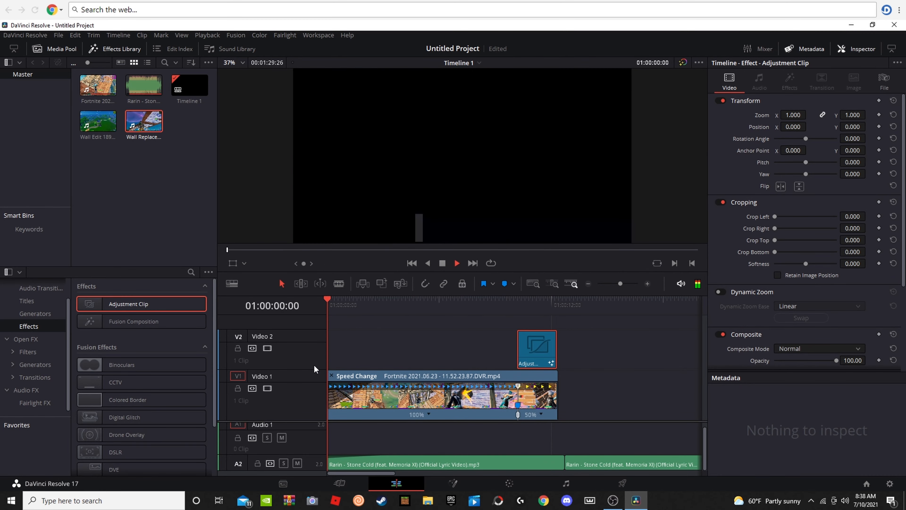
key(space)
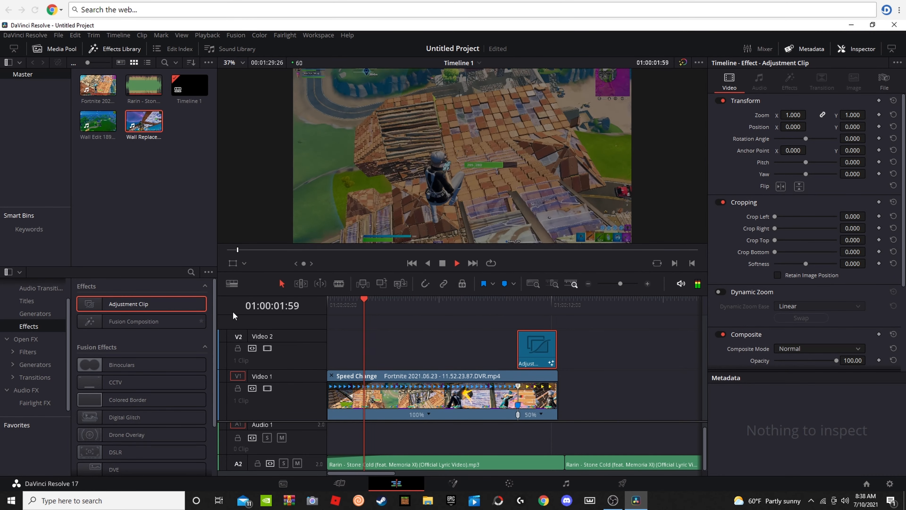
key(space)
key(space)
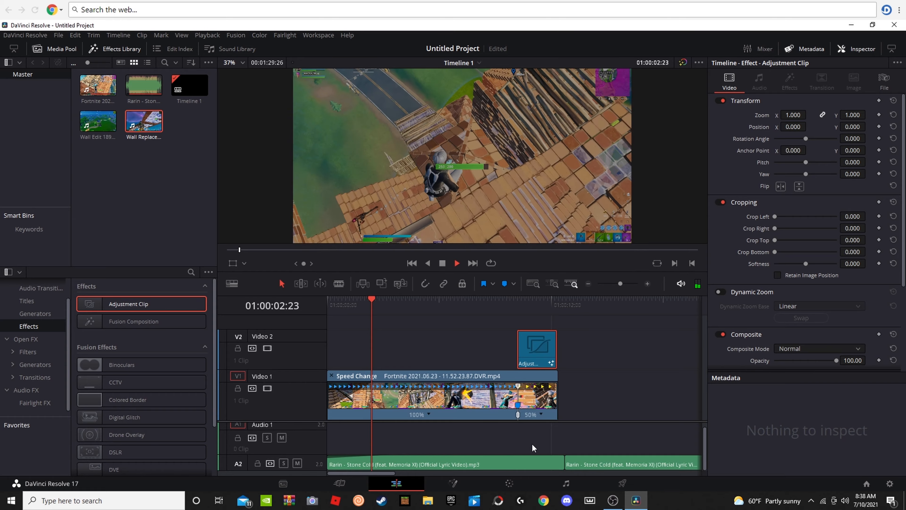
key(space)
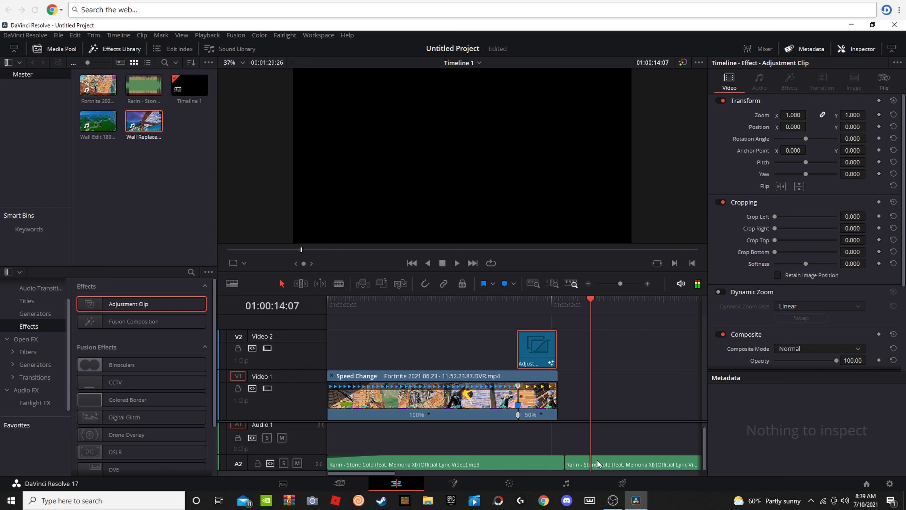
Step: Cut the song's second part from Audio 2 and extend the end of its first part well past the gameplay clip
right_click(606, 465)
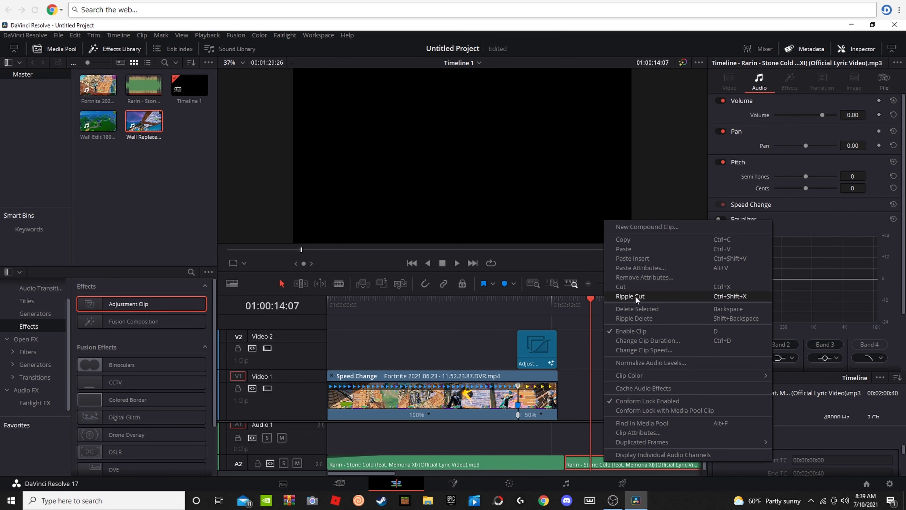
click(633, 287)
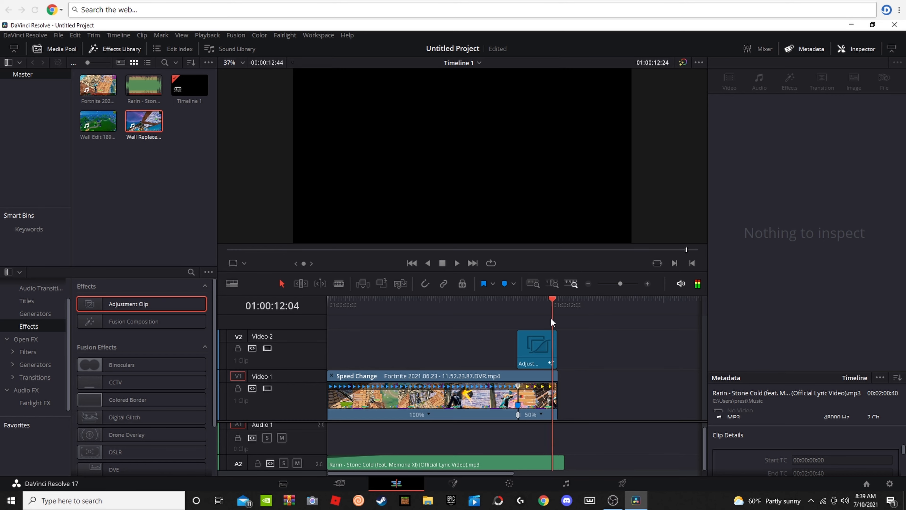
drag(551, 318, 494, 326)
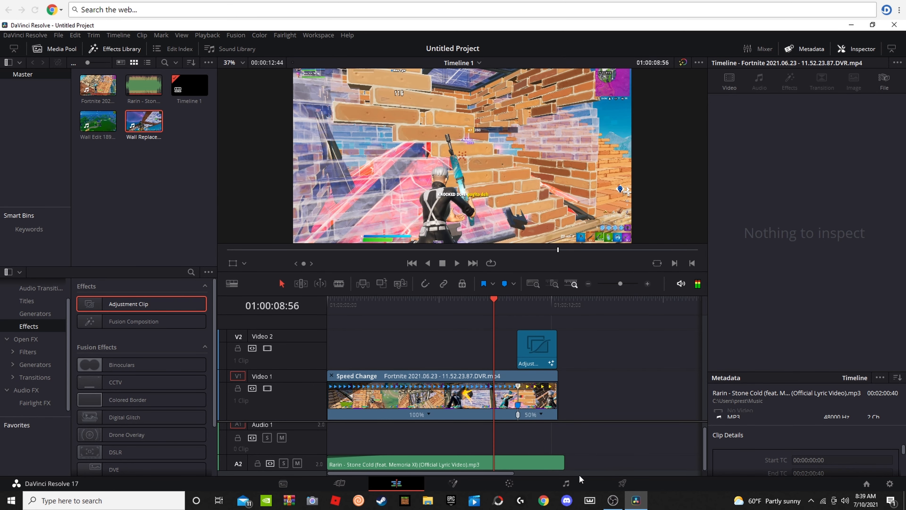
drag(563, 460, 704, 456)
key(space)
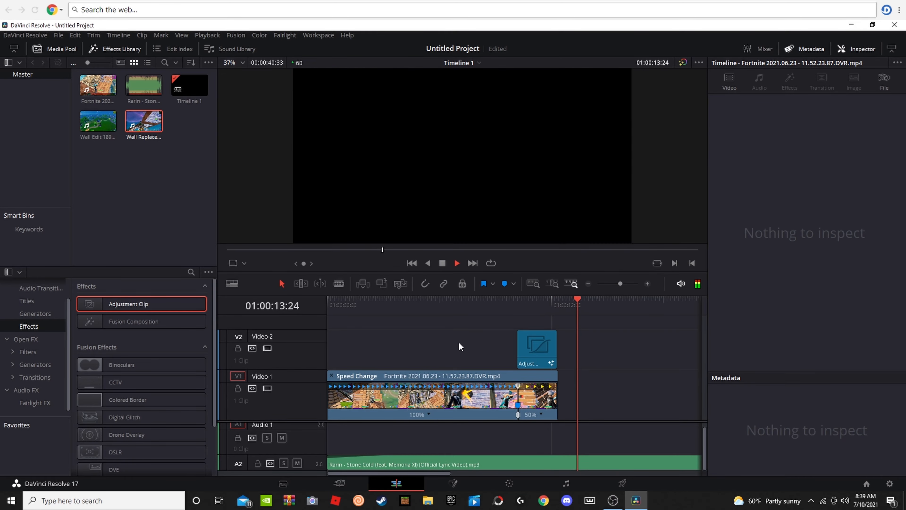
drag(600, 302, 214, 364)
key(space)
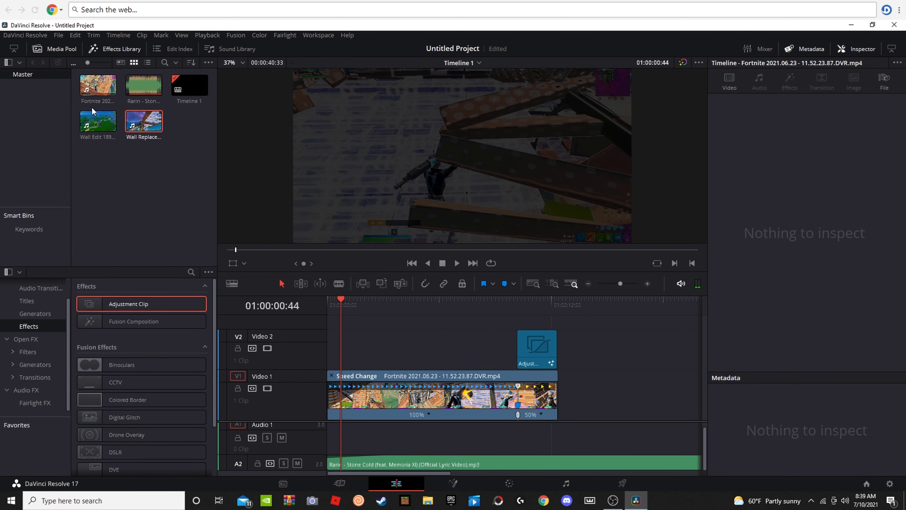
Step: Place Wall Edit 189.mp4 directly after the gameplay clip, with its video on Video 1 and its sound on Audio 1
drag(92, 134, 573, 432)
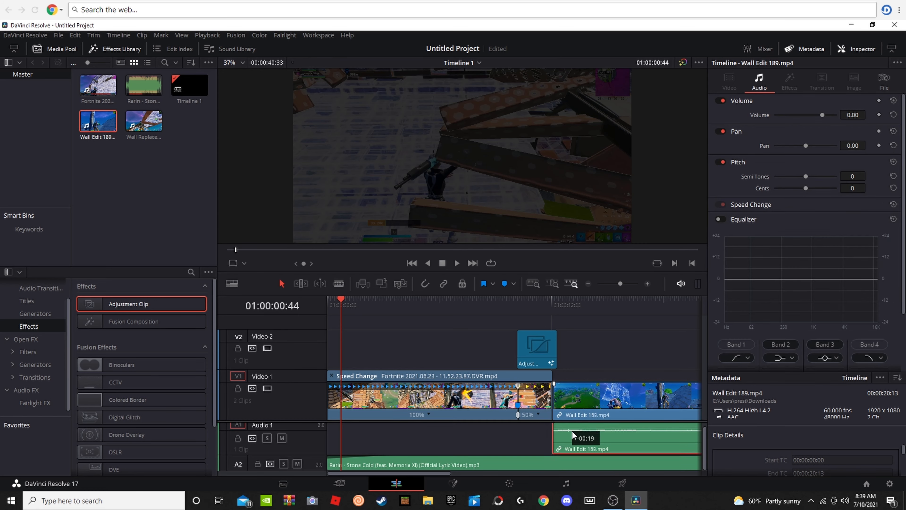
key(space)
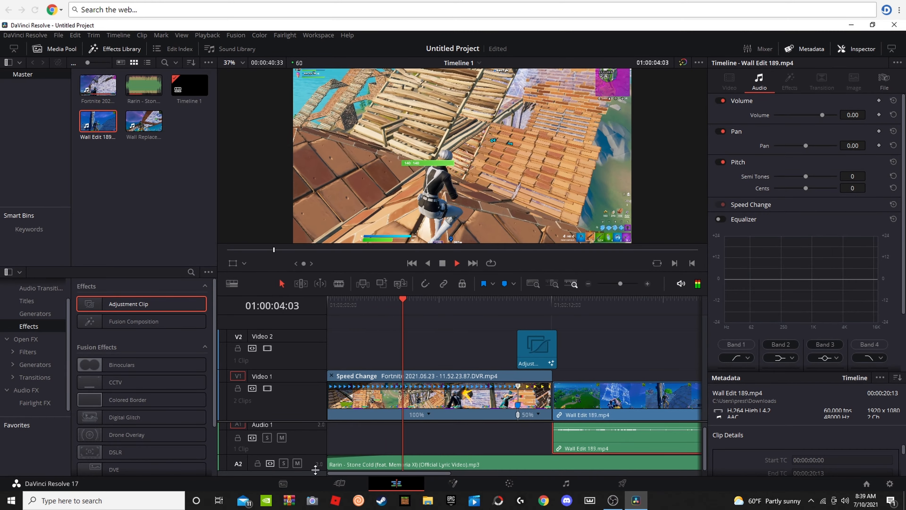
Step: Increase the height of the Audio 2 track and enlarge the timeline area while playing through to the new clip
drag(313, 471, 311, 480)
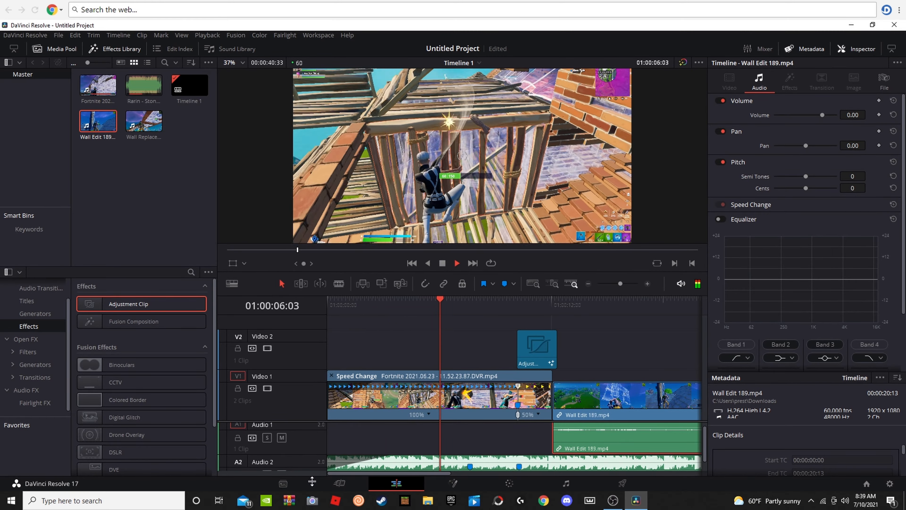
scroll(503, 451, down, 1)
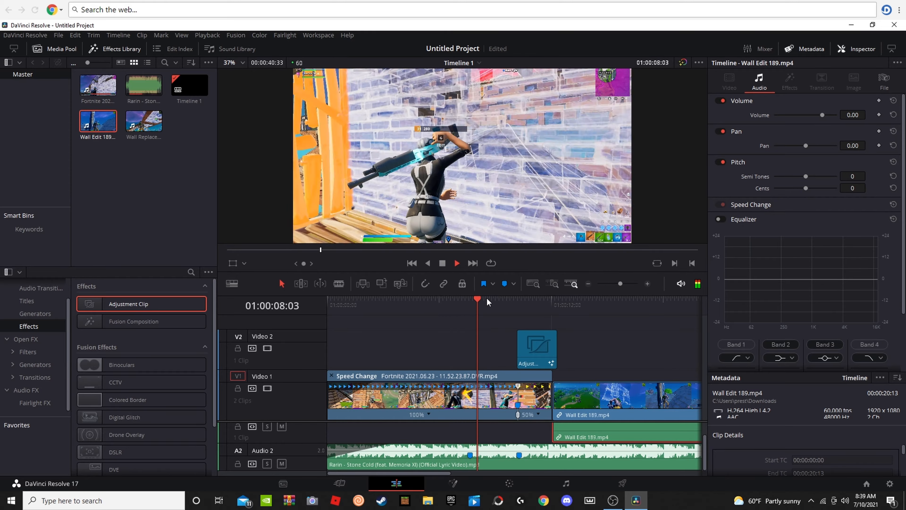
drag(485, 293, 491, 251)
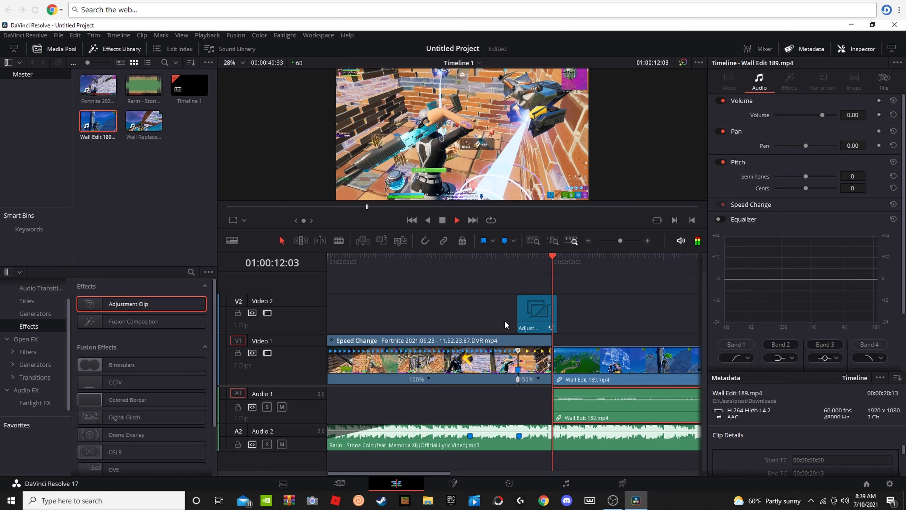
key(space)
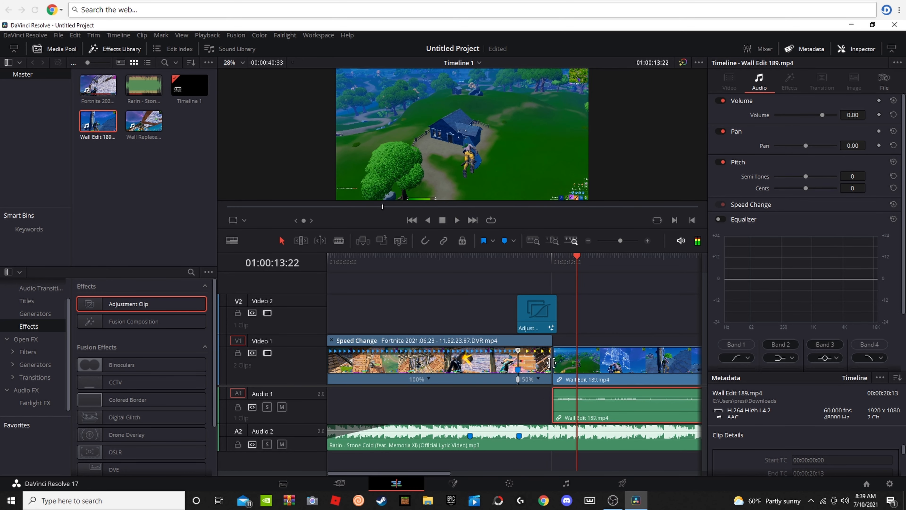
Step: Shift Wall Edit 189.mp4 slightly later and trim off the opening of its audio and video separately
drag(560, 358, 565, 362)
drag(561, 395, 569, 396)
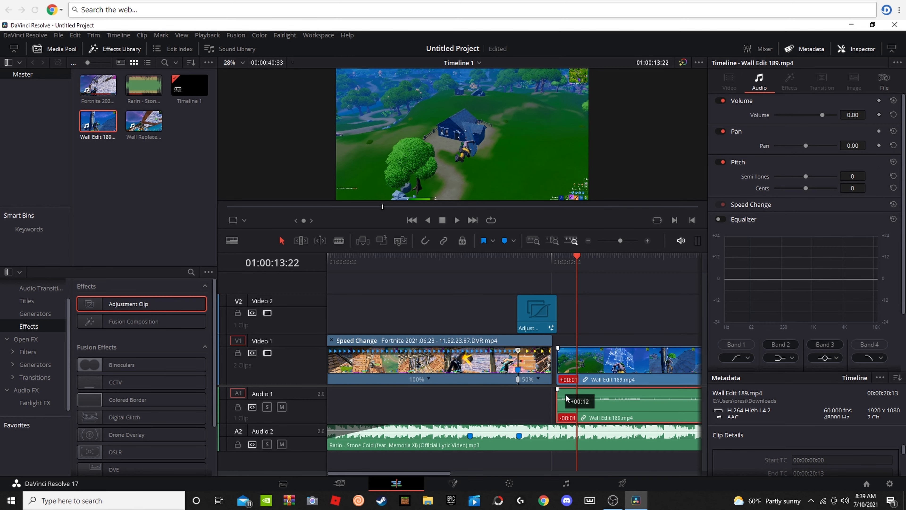
drag(568, 398, 629, 399)
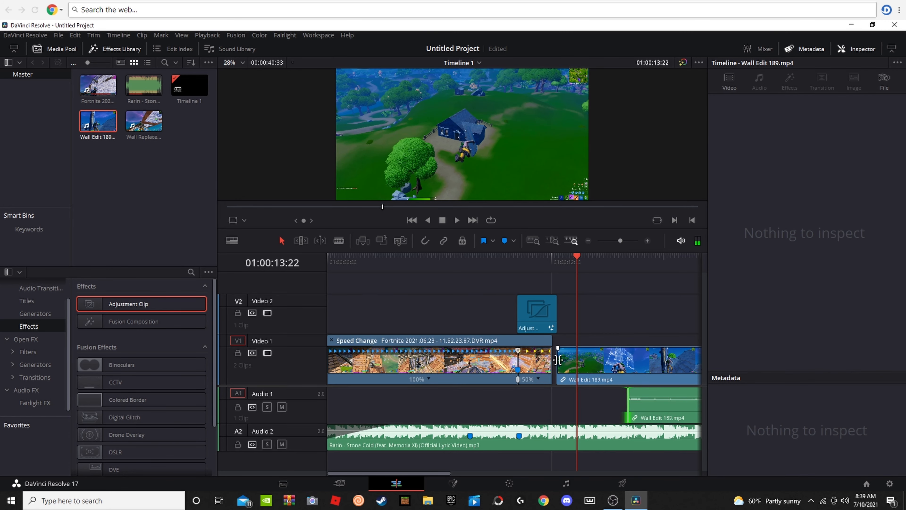
drag(557, 359, 669, 360)
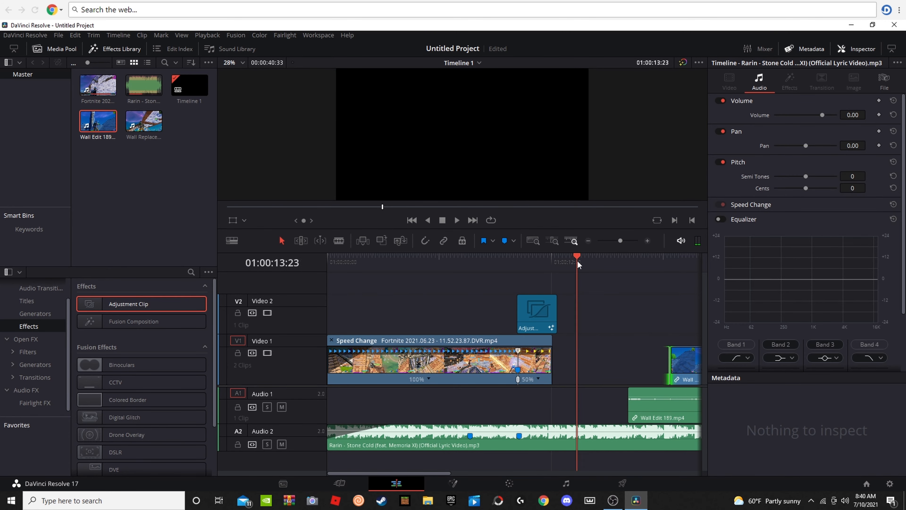
Step: Trim the starts of the Wall Edit 189.mp4 video and audio further, to just past 01:00:24:00
drag(578, 264, 419, 322)
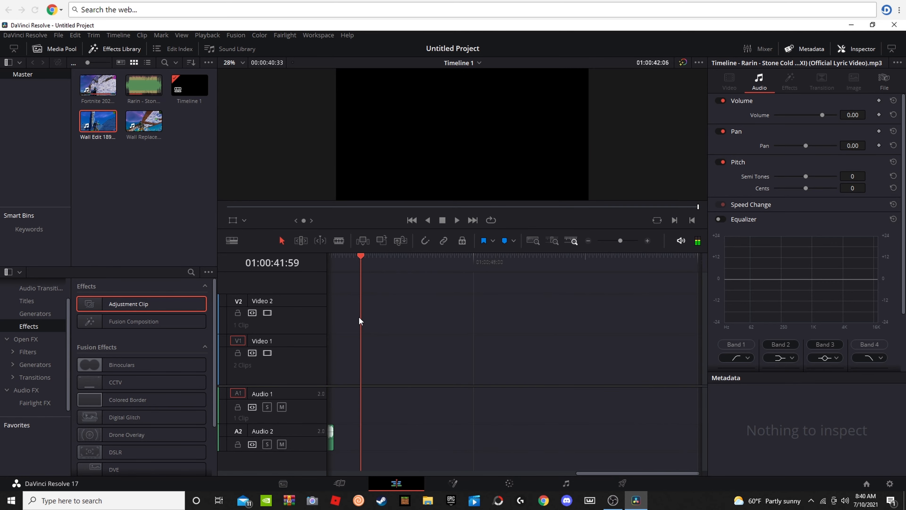
drag(359, 320, 403, 320)
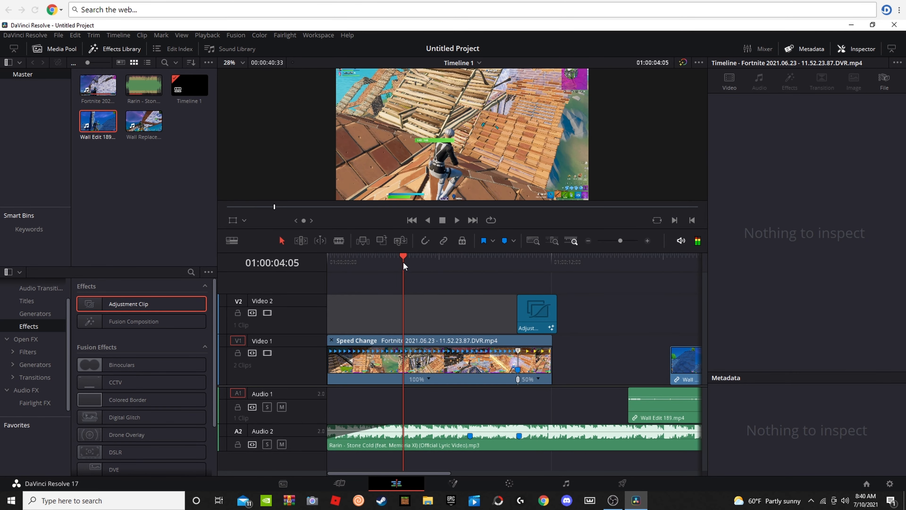
drag(402, 264, 690, 321)
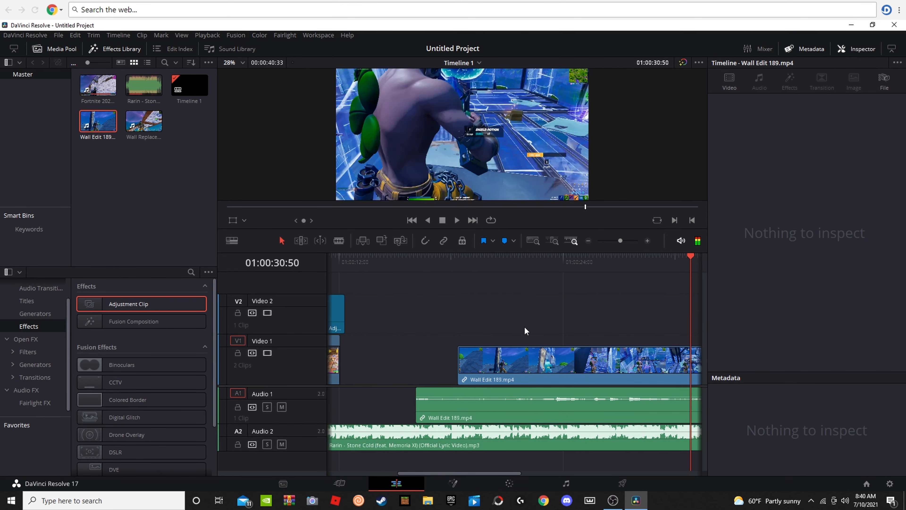
drag(459, 360, 573, 361)
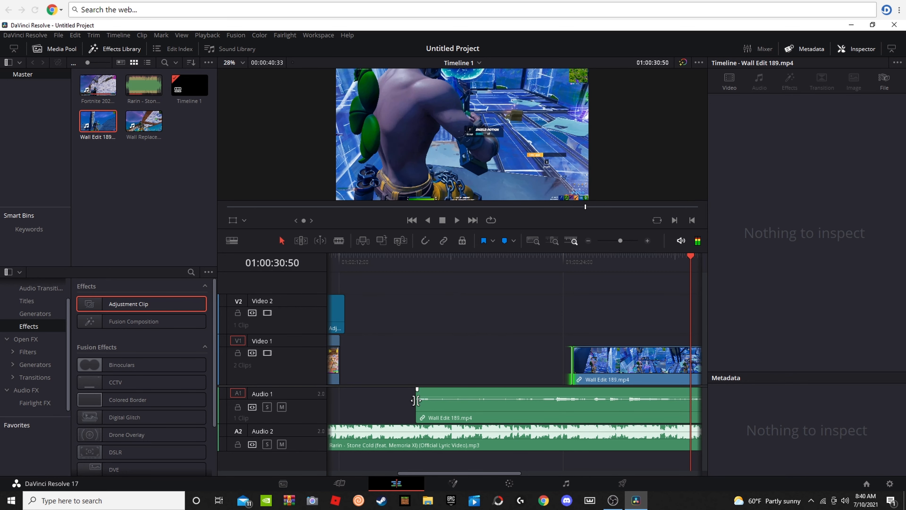
drag(415, 405, 575, 406)
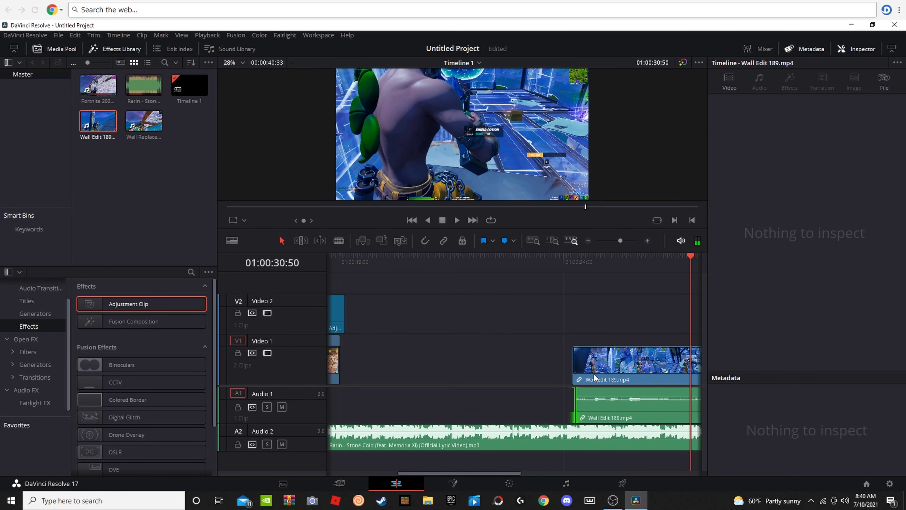
Step: Extend the start of the Wall Edit 189.mp4 audio slightly to match the video start, playing the clip from 01:00:24:21
drag(691, 280, 559, 296)
drag(561, 399, 561, 400)
click(555, 278)
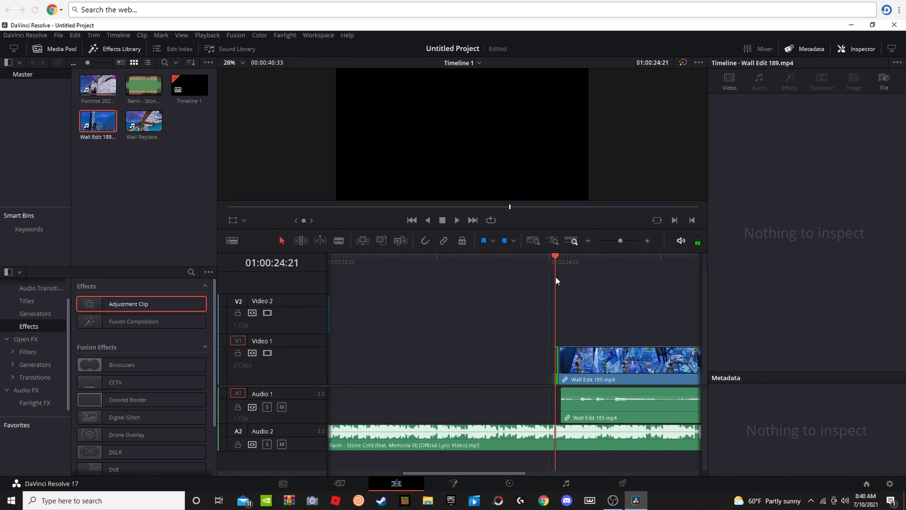
key(space)
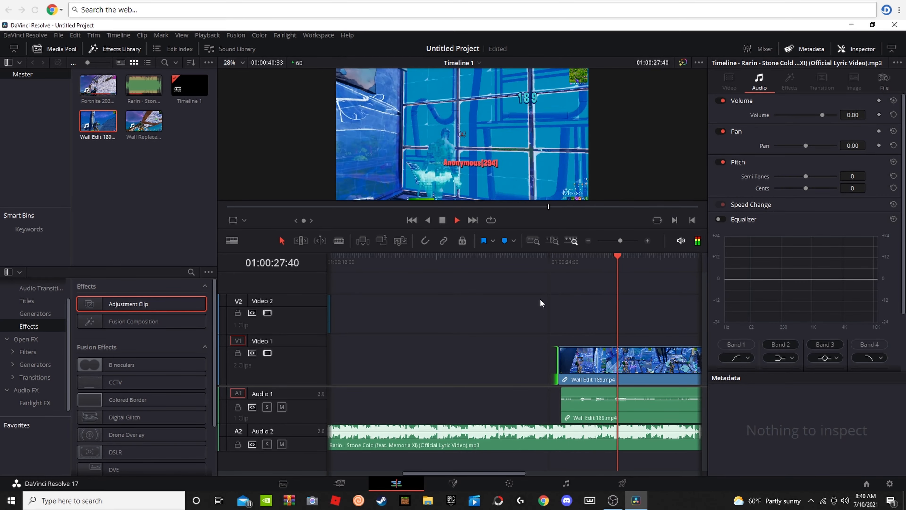
key(space)
click(565, 397)
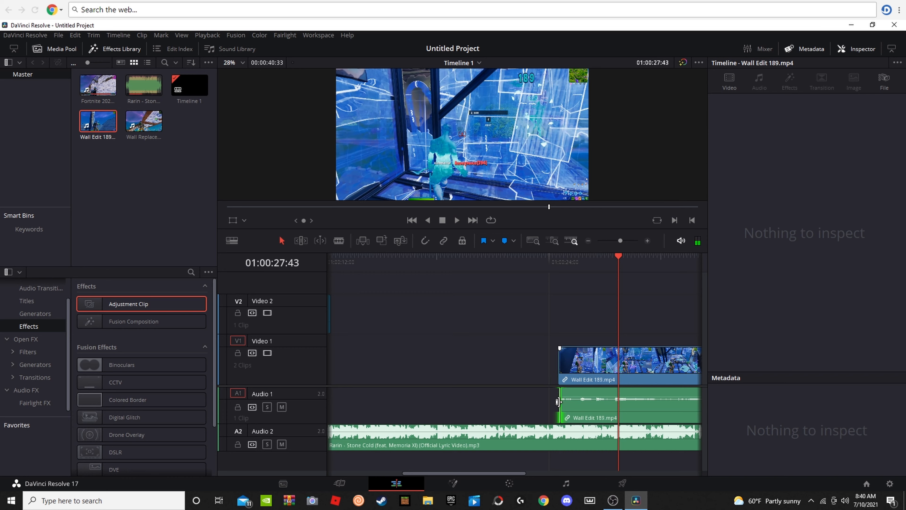
drag(565, 397, 559, 401)
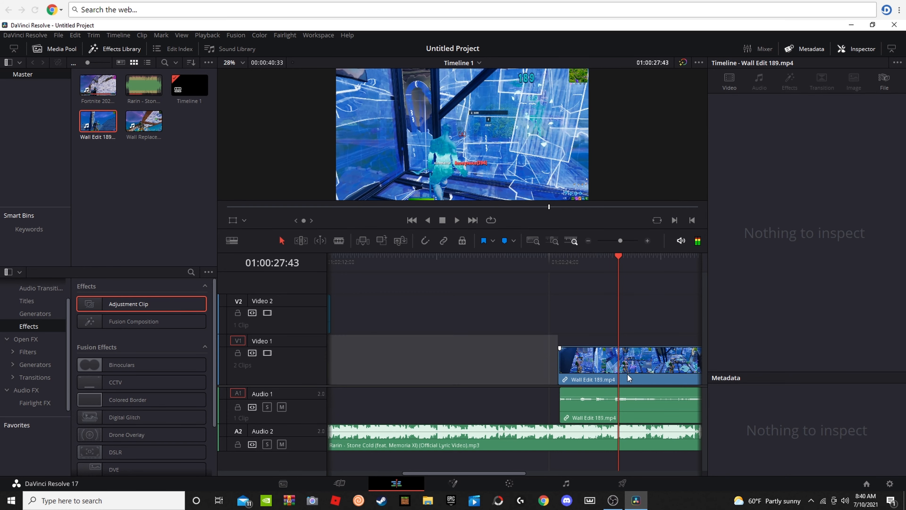
Step: Find the shot frame at 01:00:27:33 and add a marker there on the Wall Edit 189.mp4 audio
click(621, 365)
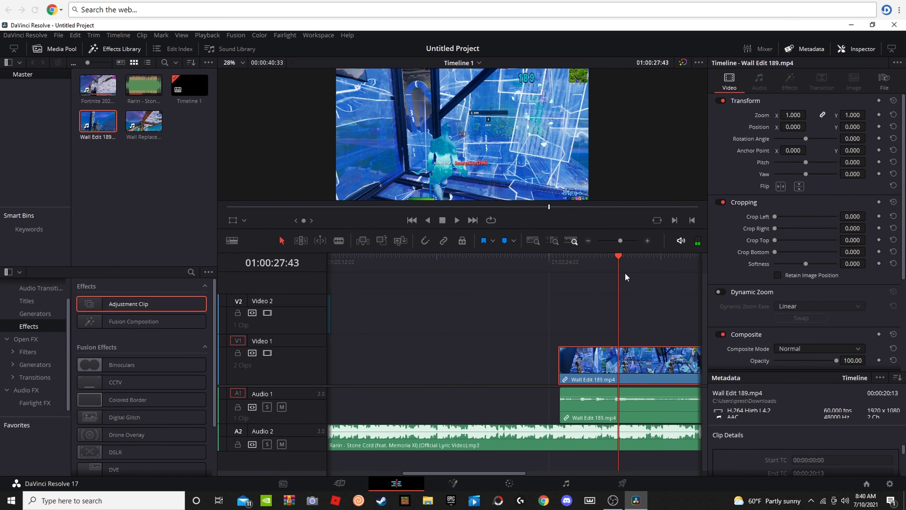
drag(618, 268, 610, 268)
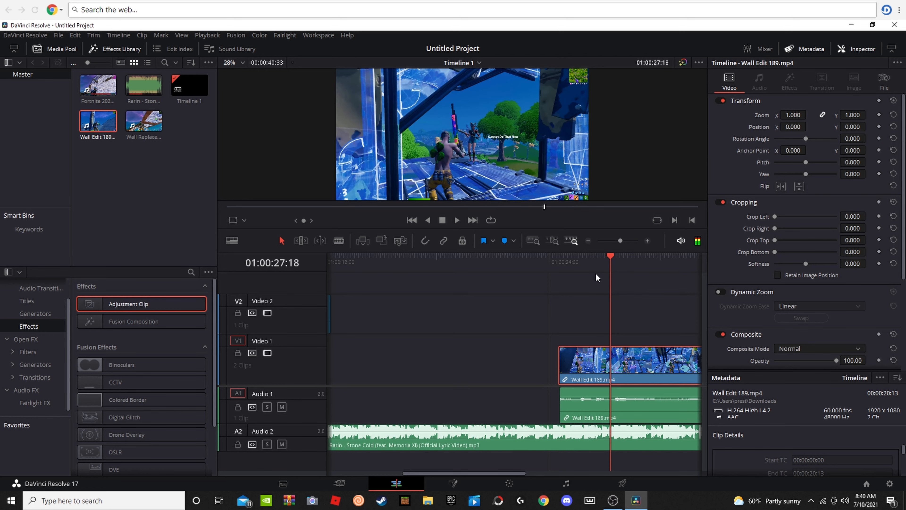
key(Right)
key(Right)
key(Right)
key(Right)
key(Right)
key(Right)
key(Right)
key(Right)
key(Right)
key(Right)
key(Right)
key(Right)
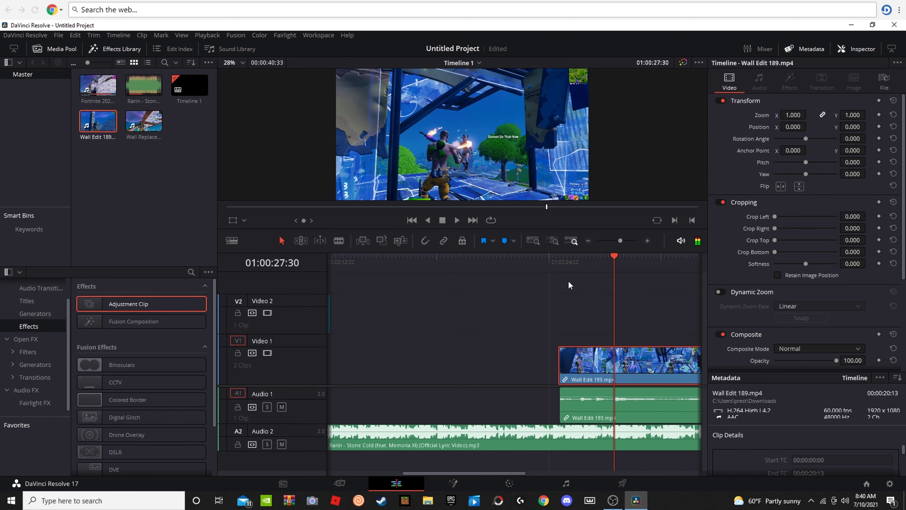
key(Right)
key(Right)
key(Right)
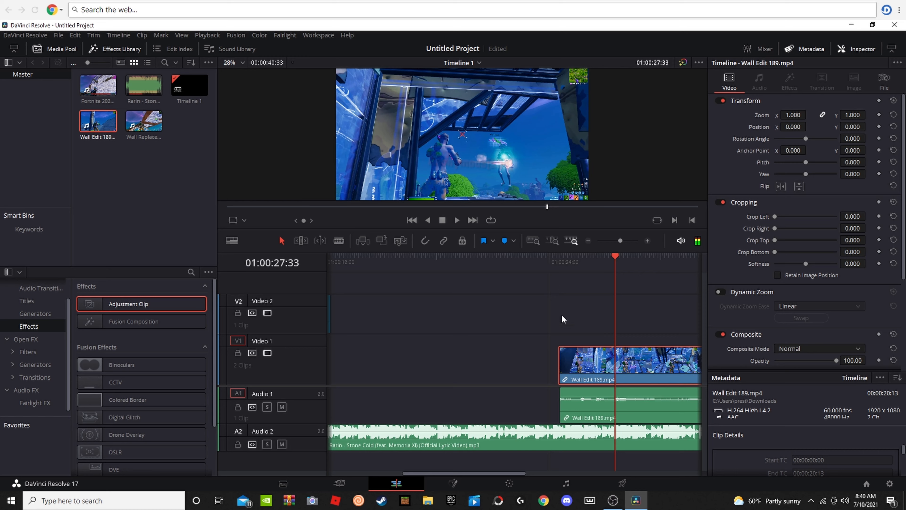
scroll(505, 150, up, 1)
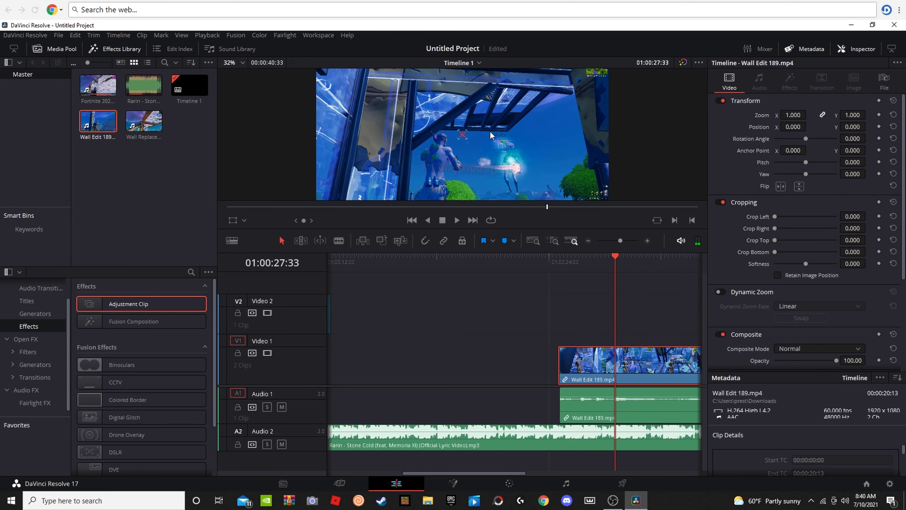
scroll(490, 135, down, 2)
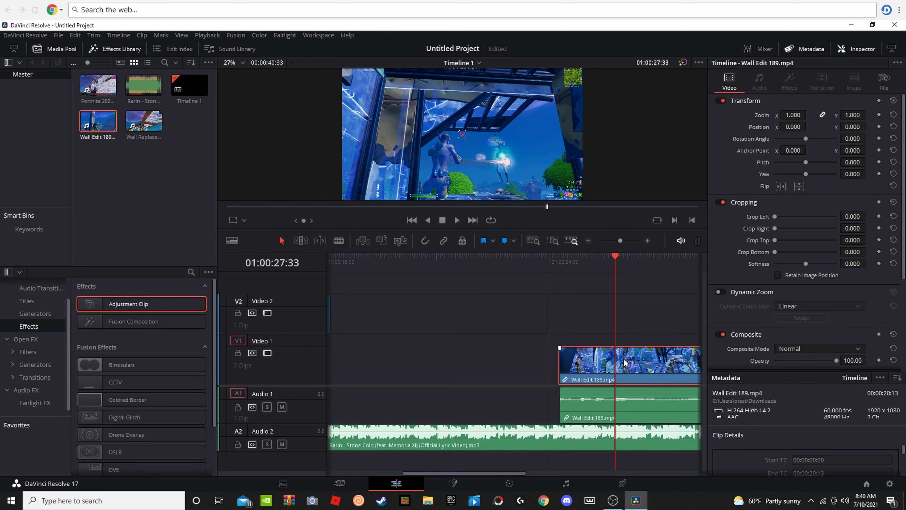
key(m)
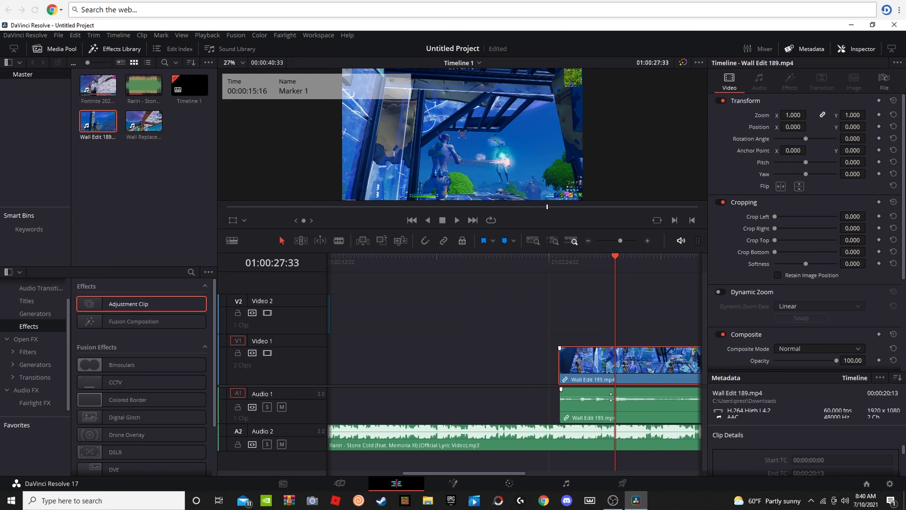
click(619, 403)
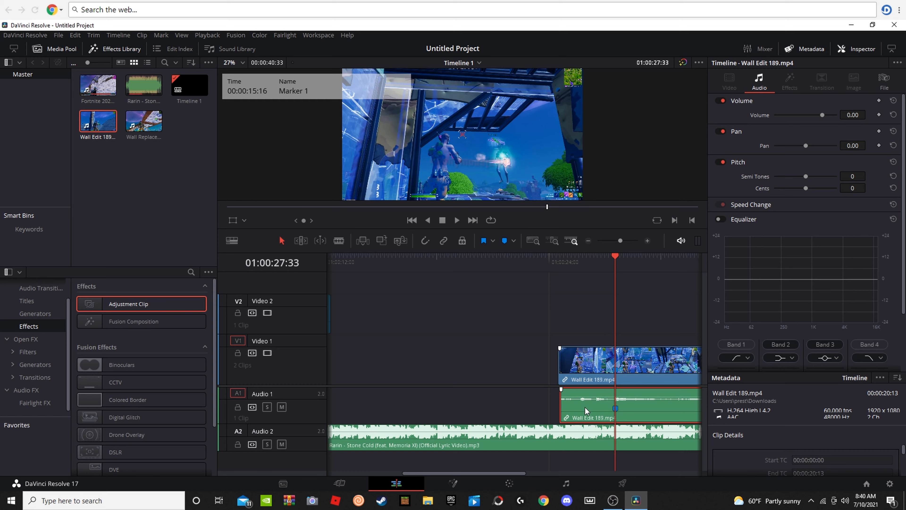
Step: Move the Wall Edit 189.mp4 video directly after the gameplay clip and trim the adjustment clip to end with the gameplay clip
drag(575, 368, 550, 388)
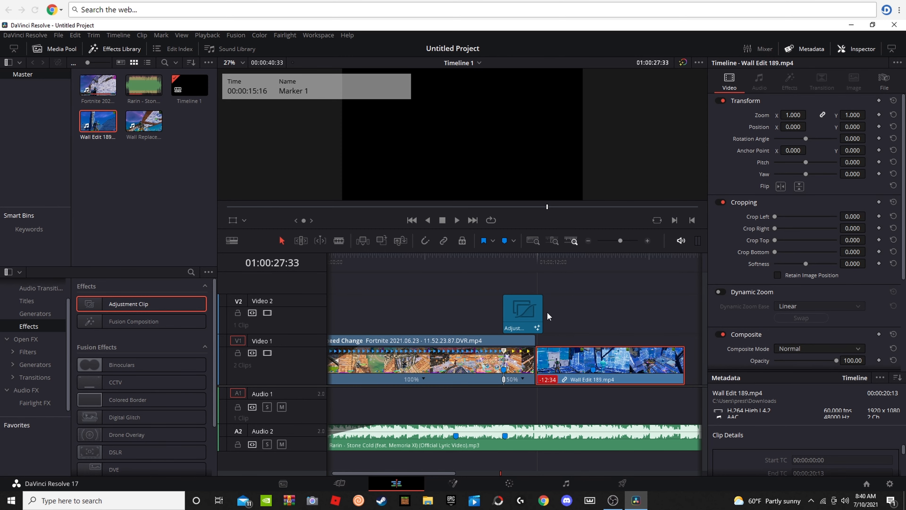
drag(541, 311, 534, 308)
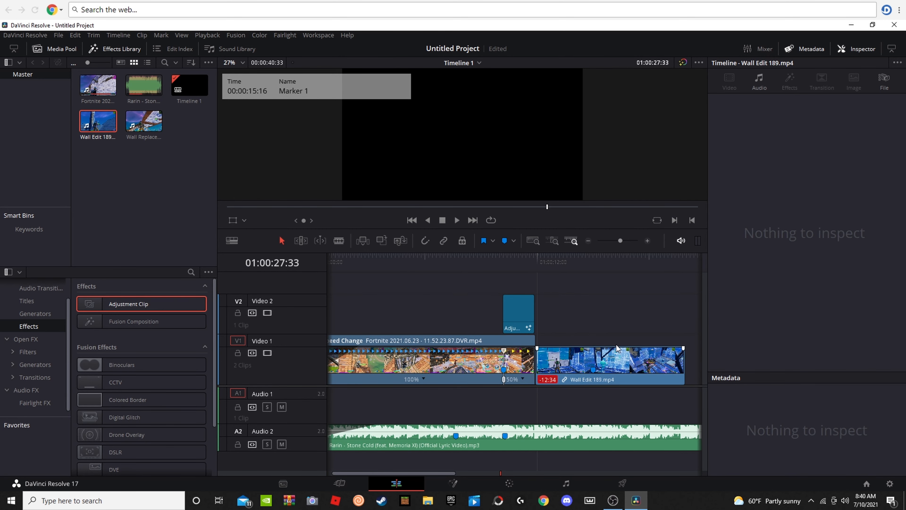
key(space)
key(space)
Step: Move the Wall Edit 189.mp4 audio back beneath its video until the two are in sync, with its marker at the shot
drag(570, 399, 462, 364)
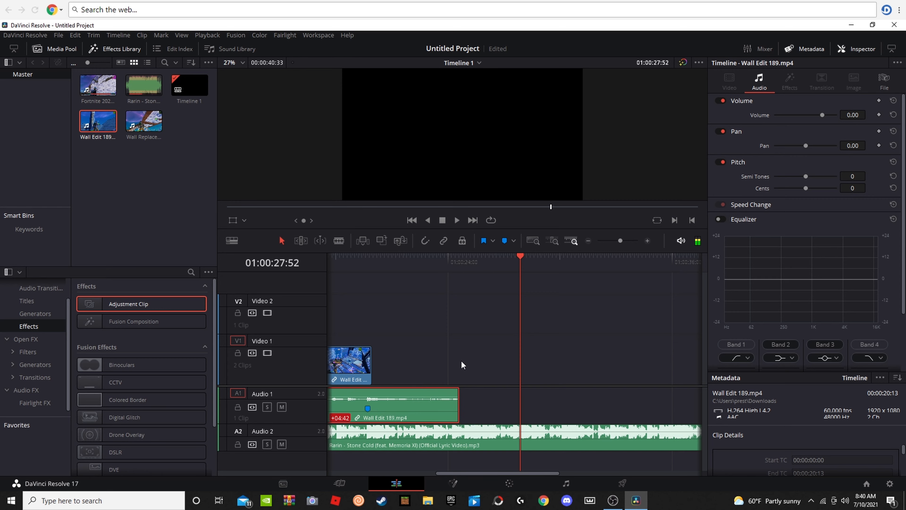
drag(513, 282, 527, 348)
drag(647, 409, 568, 408)
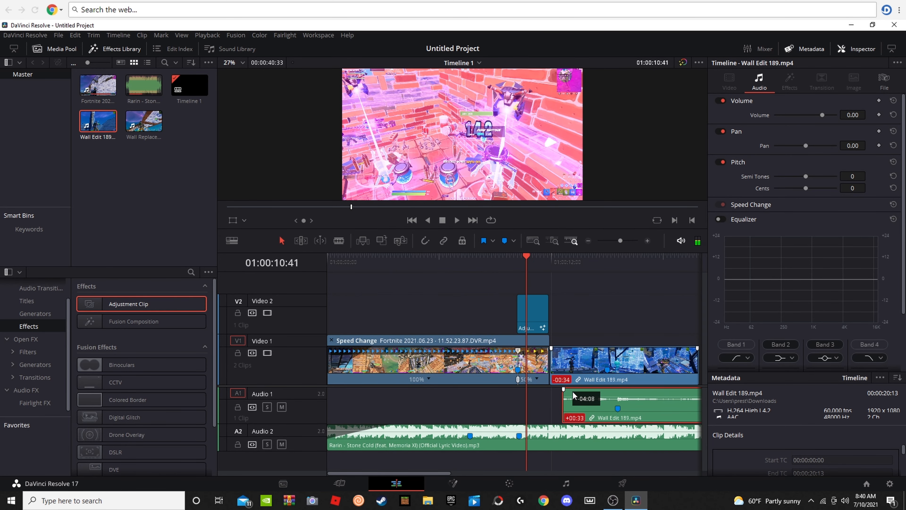
drag(527, 264, 608, 335)
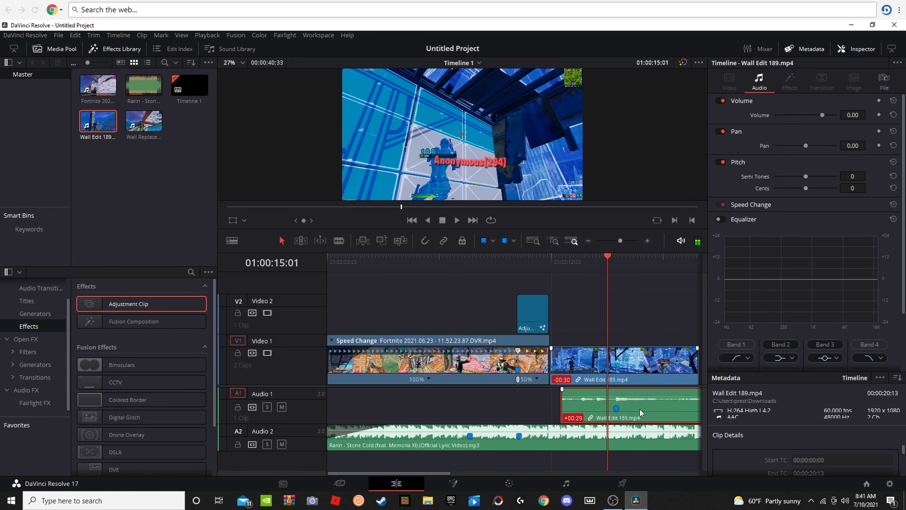
drag(644, 413, 635, 413)
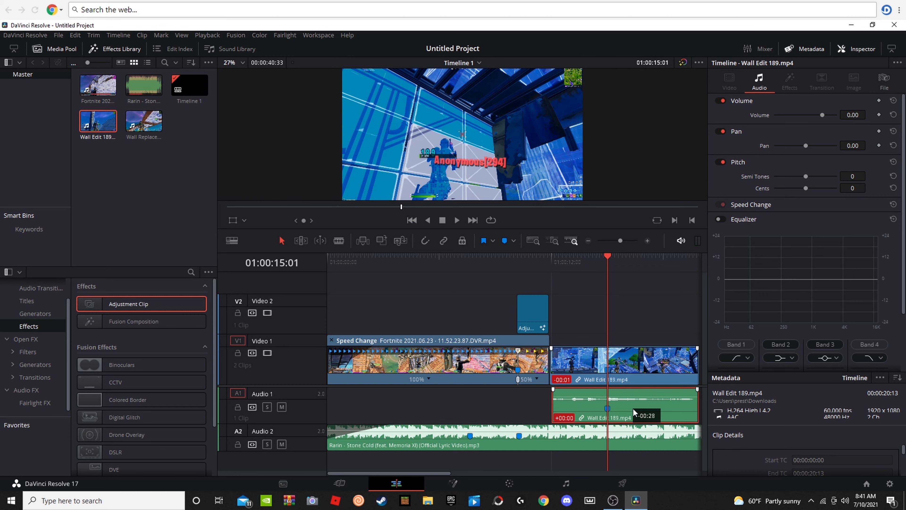
drag(633, 412, 633, 412)
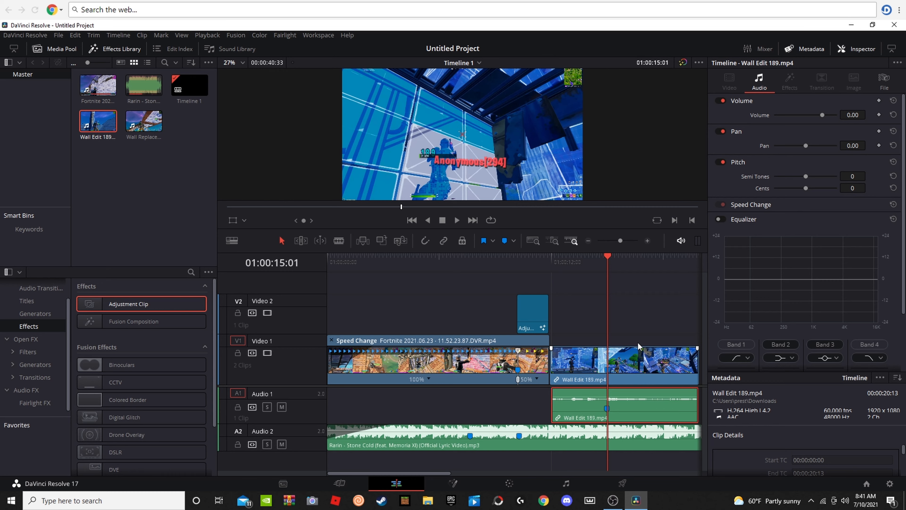
Step: Close the small gap by extending the start of the Wall Edit 189.mp4 video to the gameplay clip, and play the transition
click(638, 308)
drag(608, 257, 539, 296)
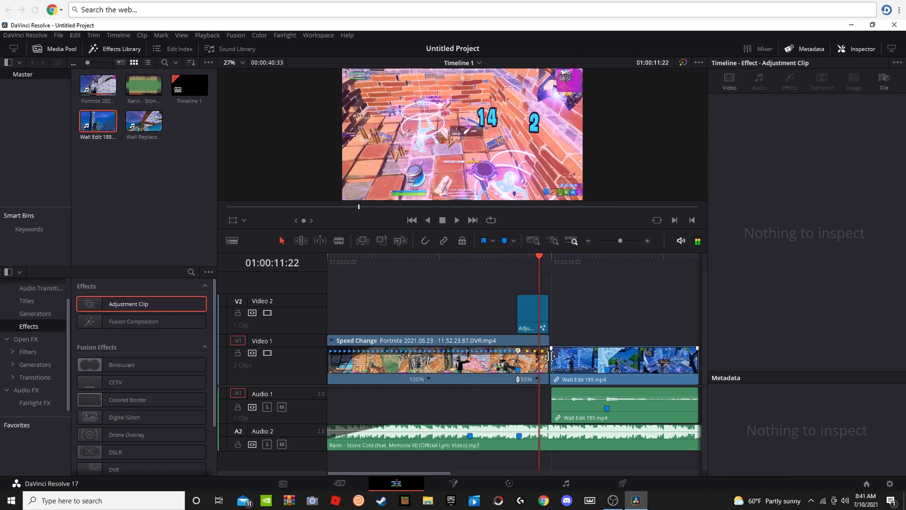
drag(550, 356, 548, 355)
click(577, 310)
key(space)
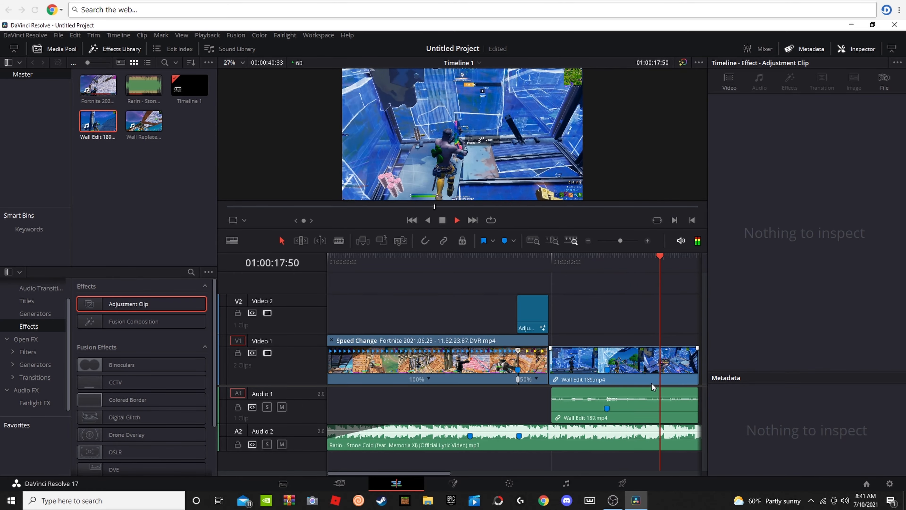
Step: Raise the Wall Edit 189.mp4 audio volume to about 13.24 dB and play the clip back
click(637, 399)
drag(635, 399, 632, 396)
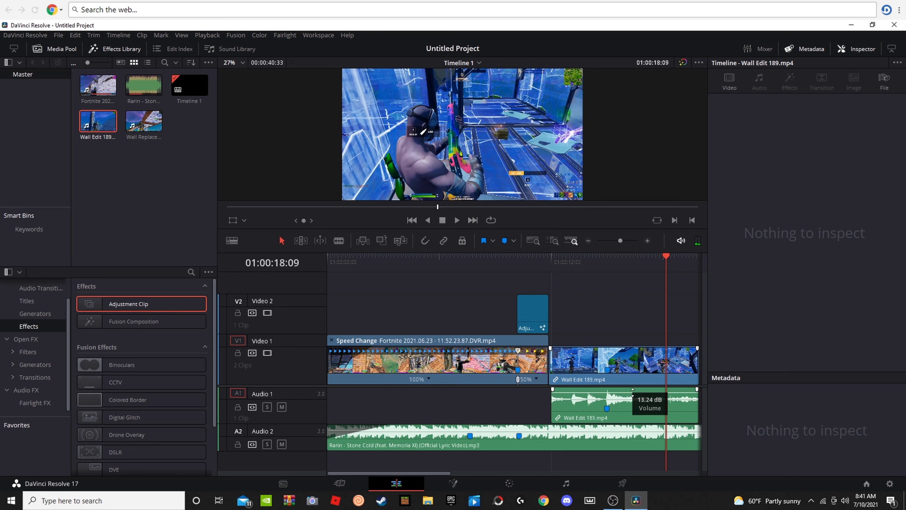
drag(664, 266, 569, 300)
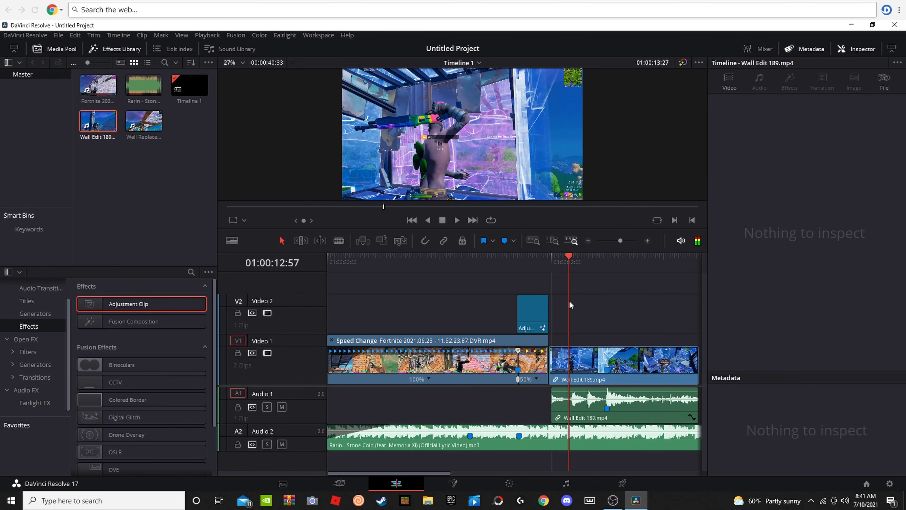
key(space)
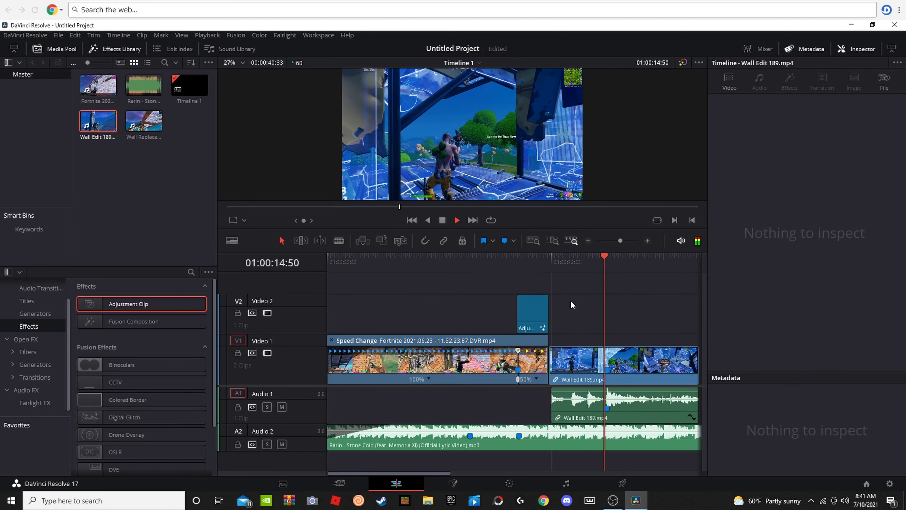
key(space)
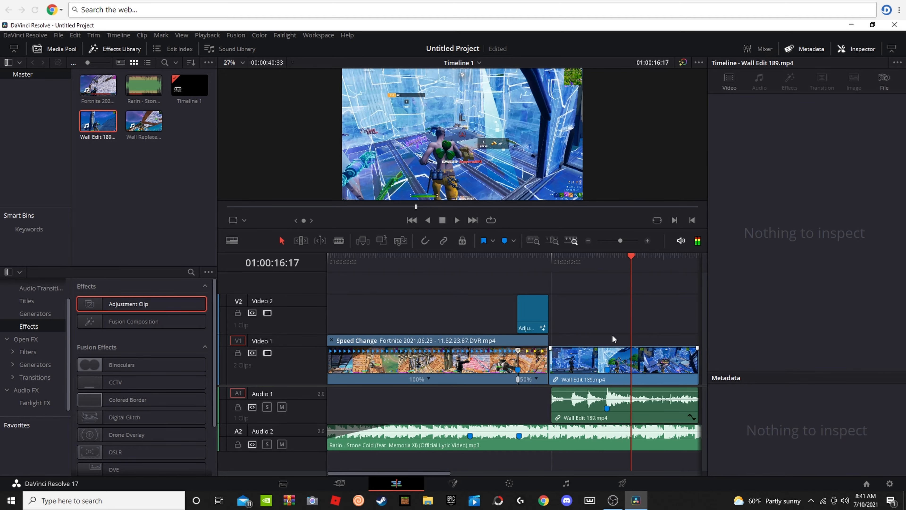
Step: Trim the ends of the Wall Edit 189.mp4 video and audio to shortly after the marked shot
drag(632, 277, 607, 294)
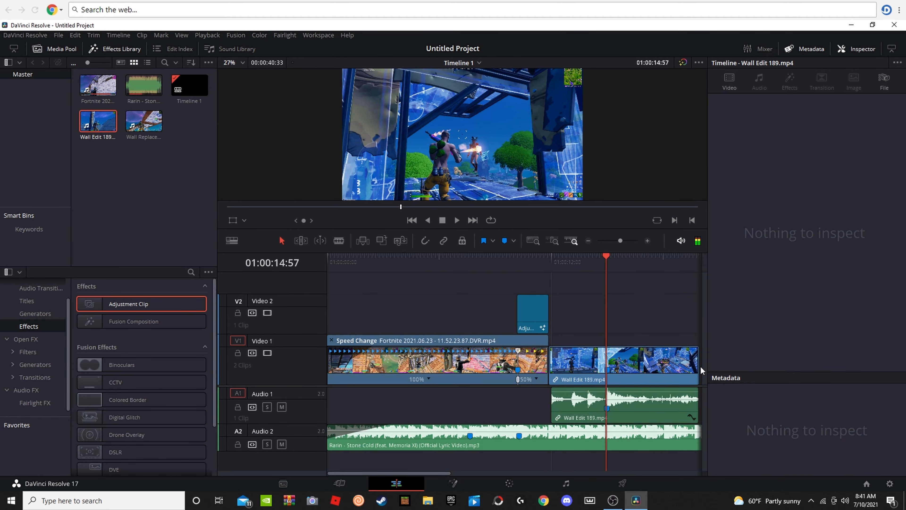
drag(700, 365, 641, 371)
drag(683, 403, 641, 396)
Step: Add an Adjustment Clip on Video 2 from the shot at about 01:00:14:57, trim it to the Wall Edit clip's end, and preview it
drag(150, 304, 594, 328)
click(639, 318)
drag(685, 312, 637, 314)
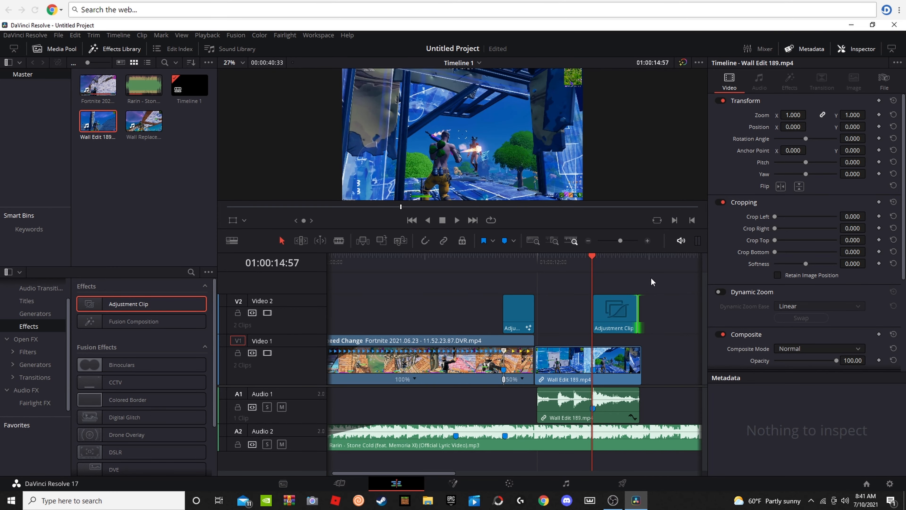
key(space)
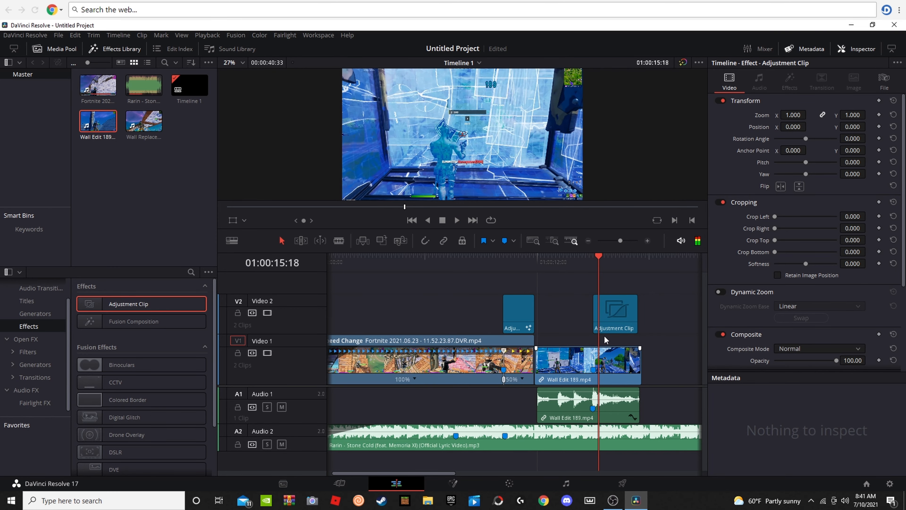
key(space)
key(space)
drag(608, 263, 593, 266)
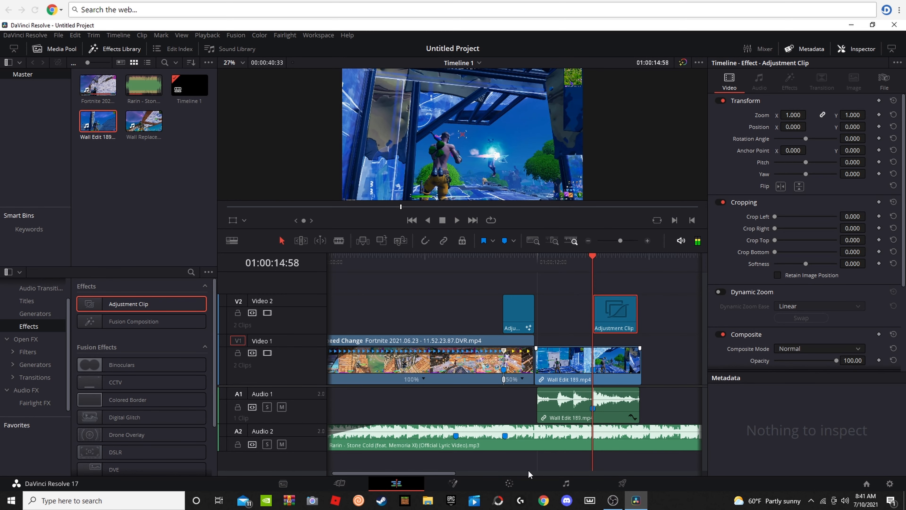
click(453, 483)
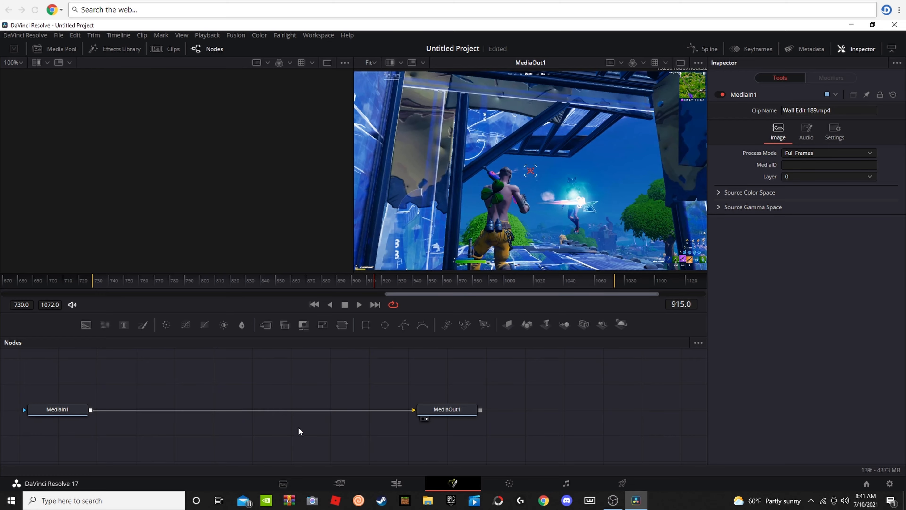
key(space)
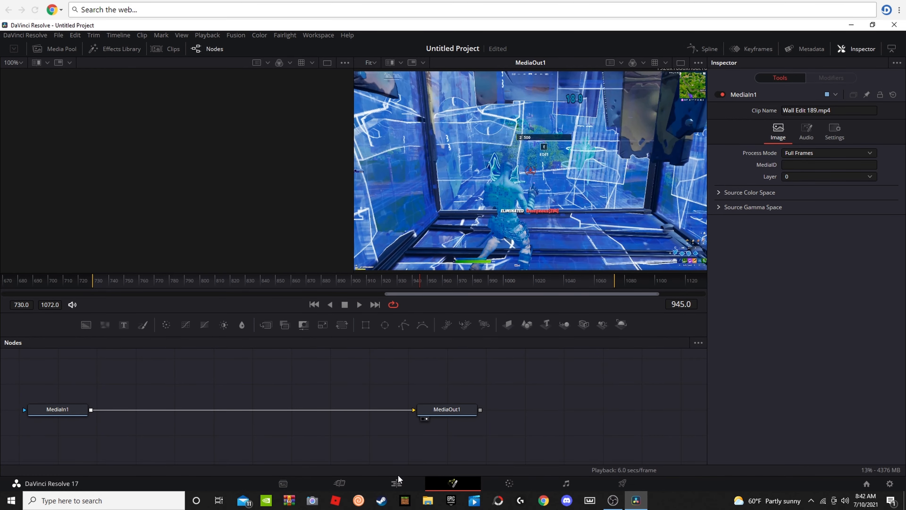
click(398, 477)
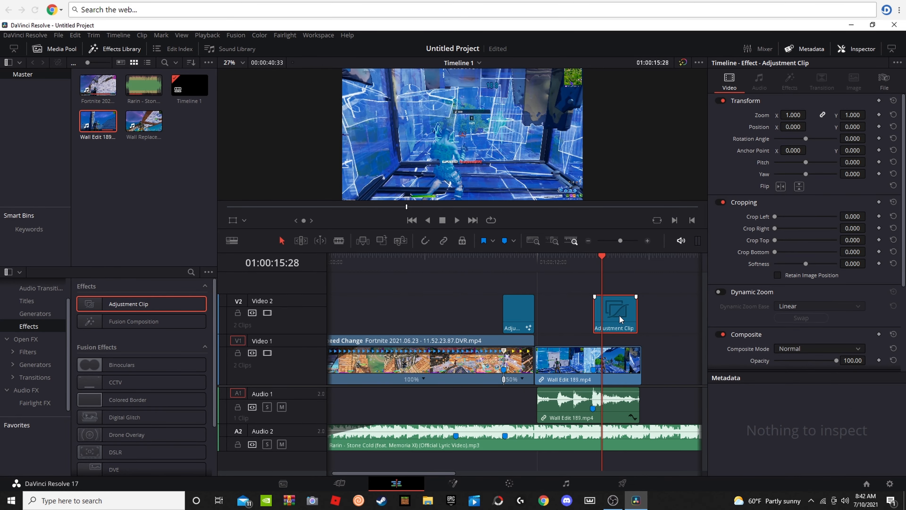
Step: Shift the new adjustment clip three frames later and open it on the Fusion page at 01:00:15:07
drag(622, 315, 621, 319)
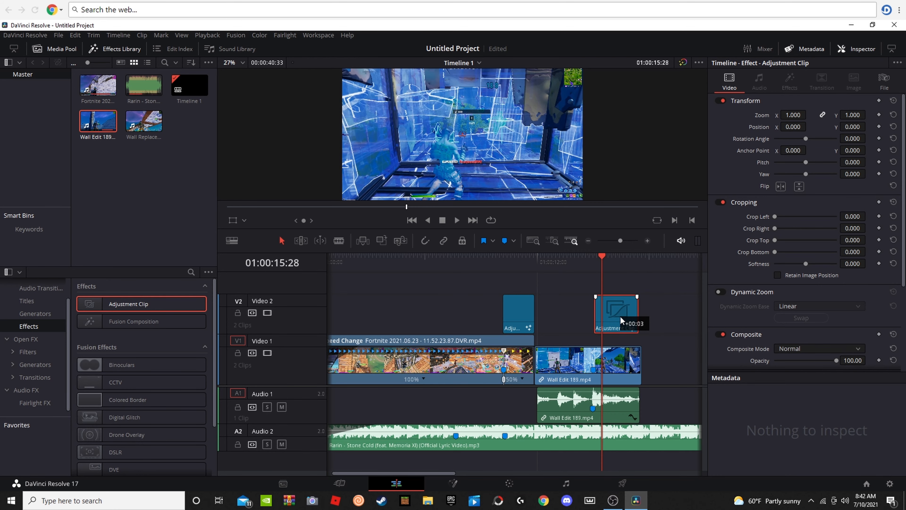
click(595, 258)
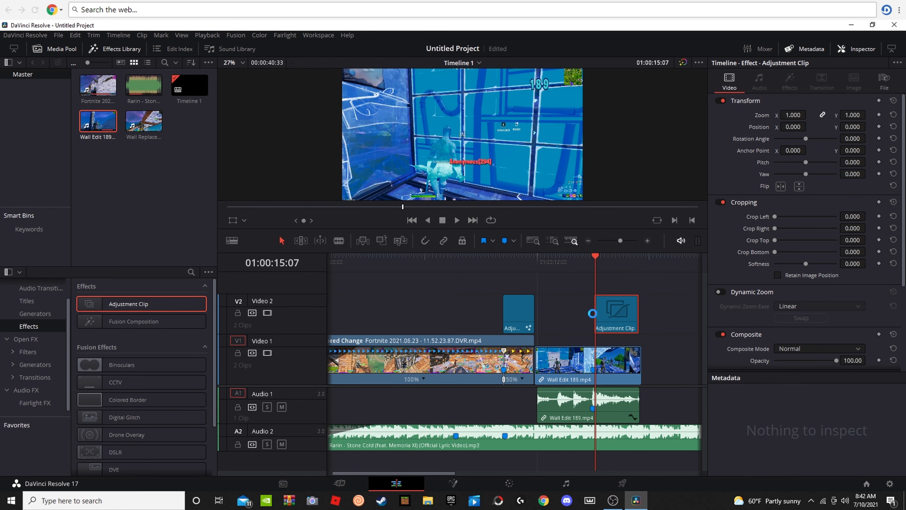
click(436, 482)
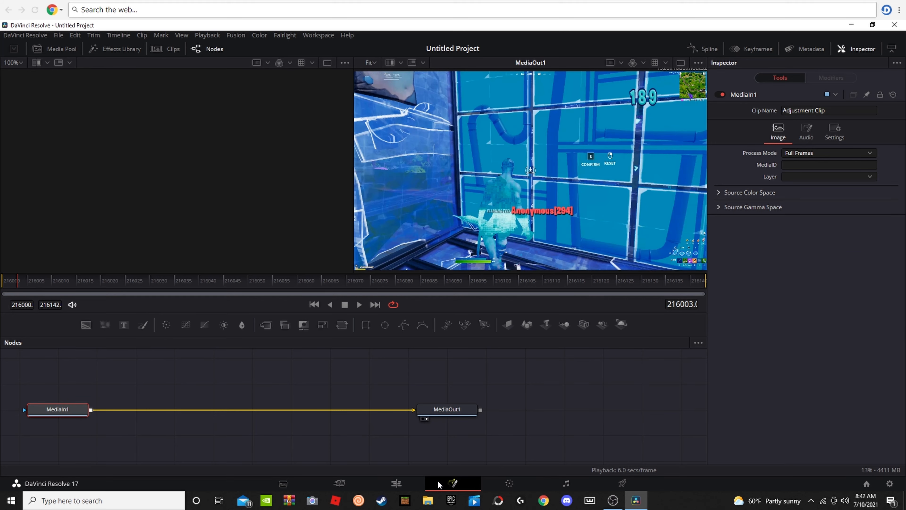
Step: Add a Camera Shake (CShk) node between MediaIn1 and MediaOut1 and move it to the middle of the chain
key(shift+space)
text(Glow)
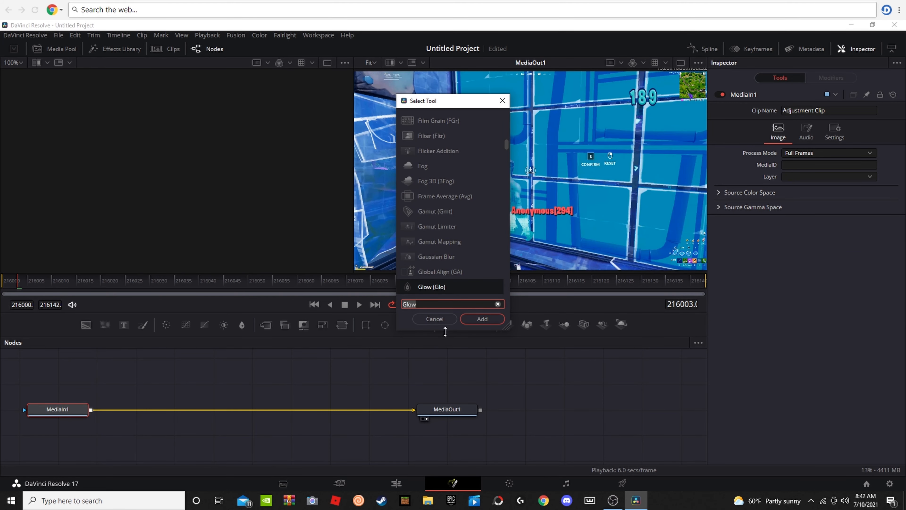
key(BackSpace)
text(s)
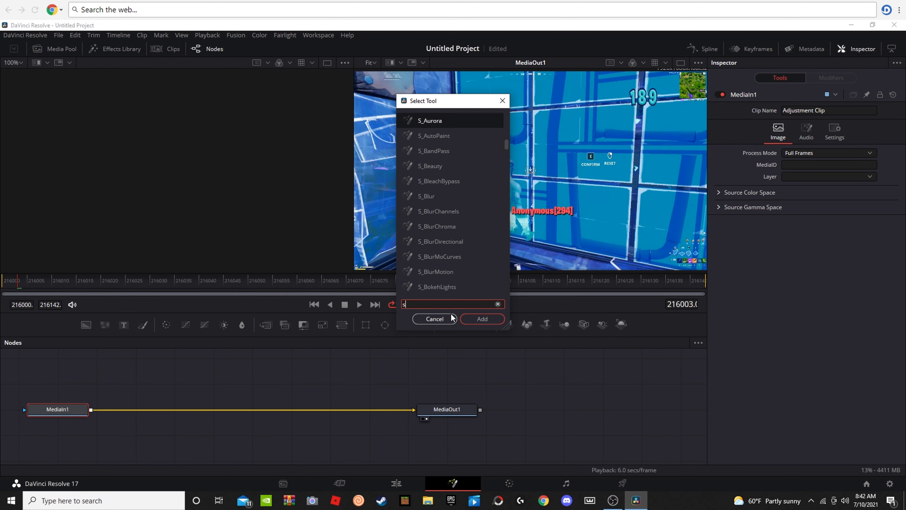
text(ha)
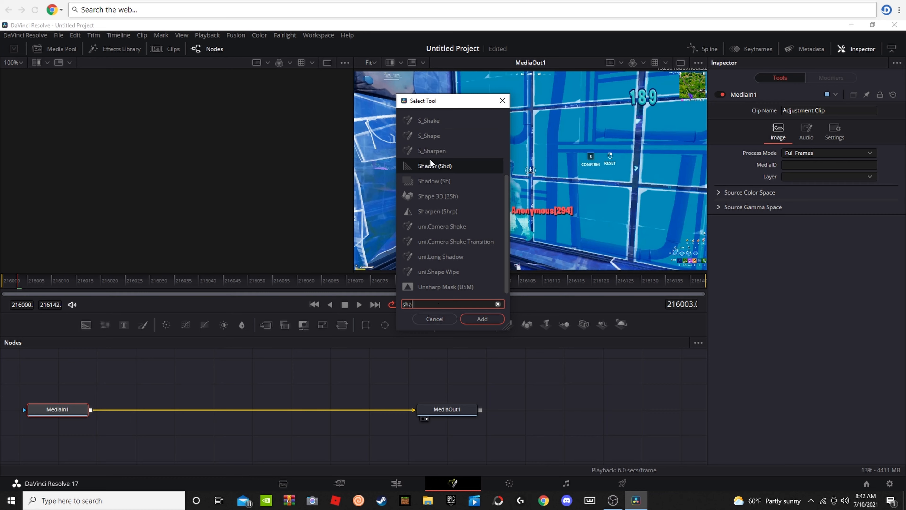
key(BackSpace)
key(BackSpace)
key(BackSpace)
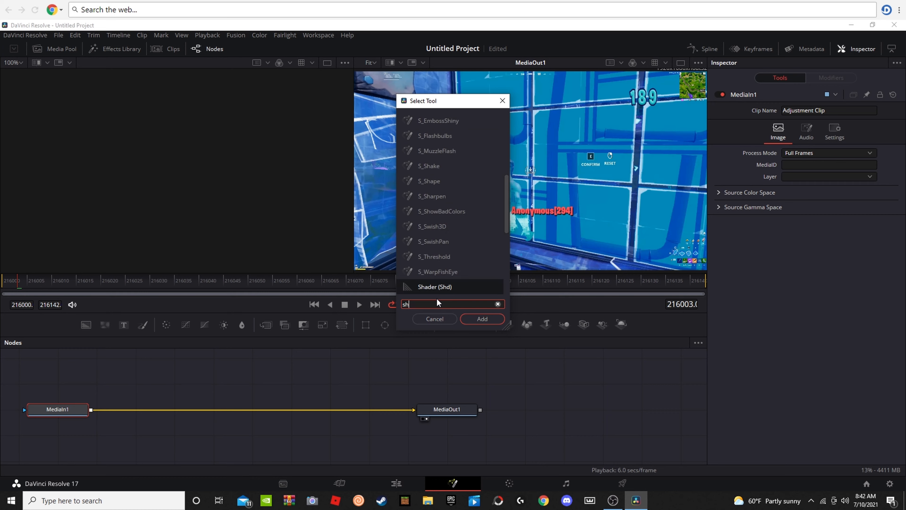
text(cam)
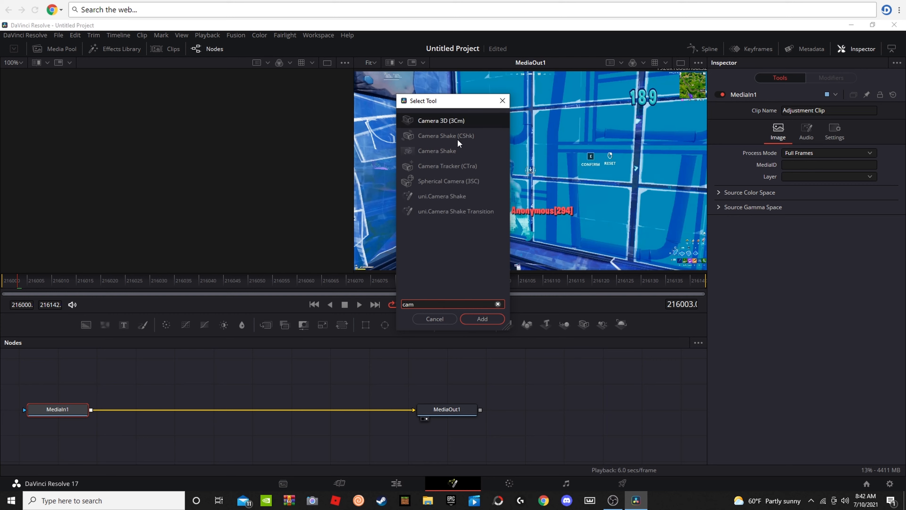
click(451, 140)
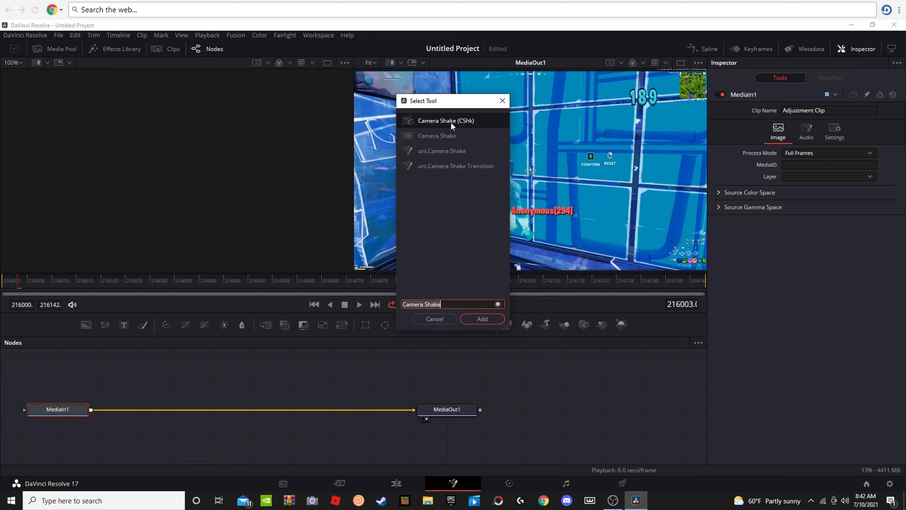
click(482, 323)
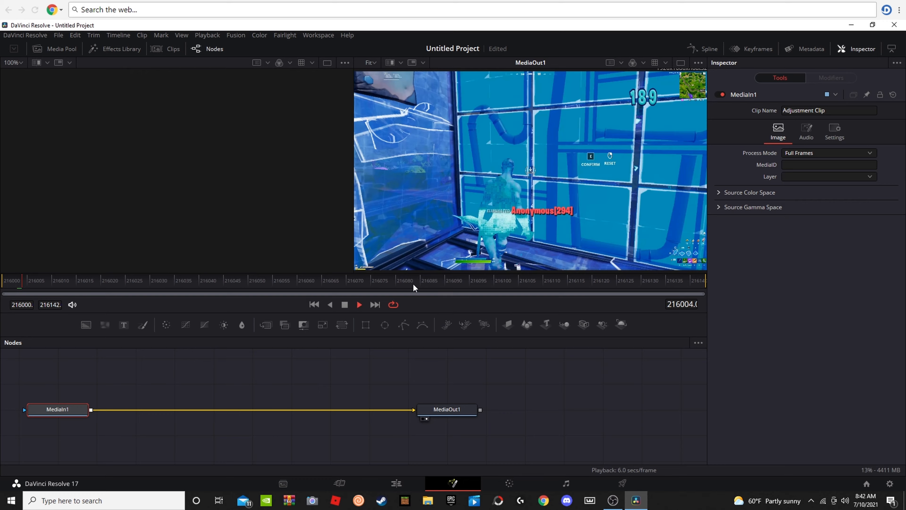
key(shift+space)
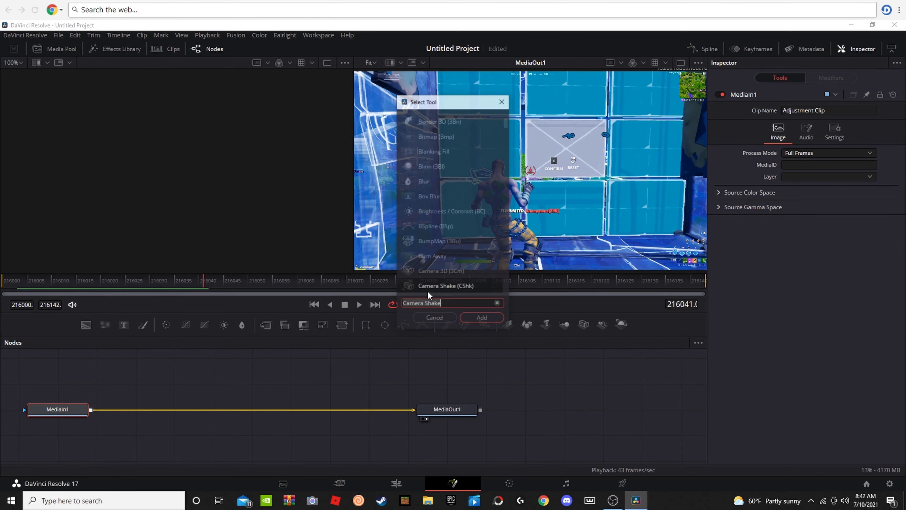
click(467, 319)
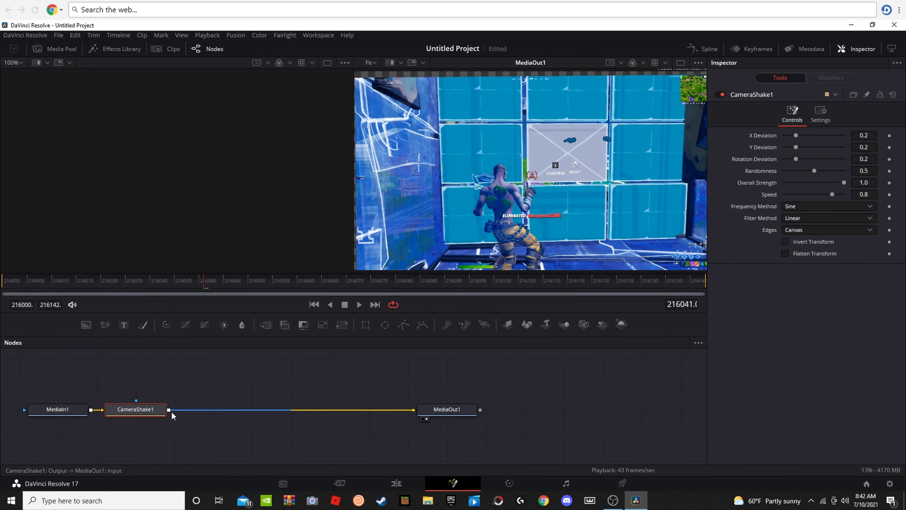
drag(168, 414, 262, 430)
Step: Return to the Edit page and play the end of the Wall Edit 189 clip to preview the camera shake
click(375, 484)
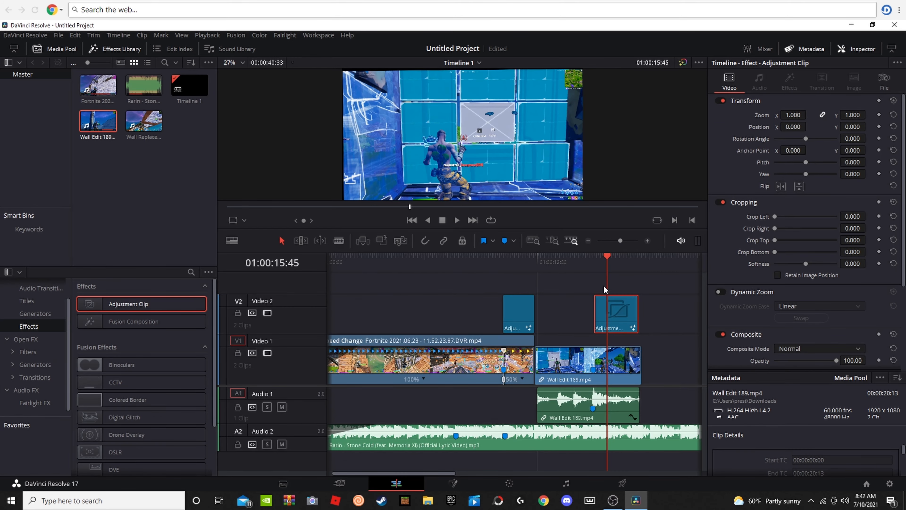
drag(606, 264, 596, 265)
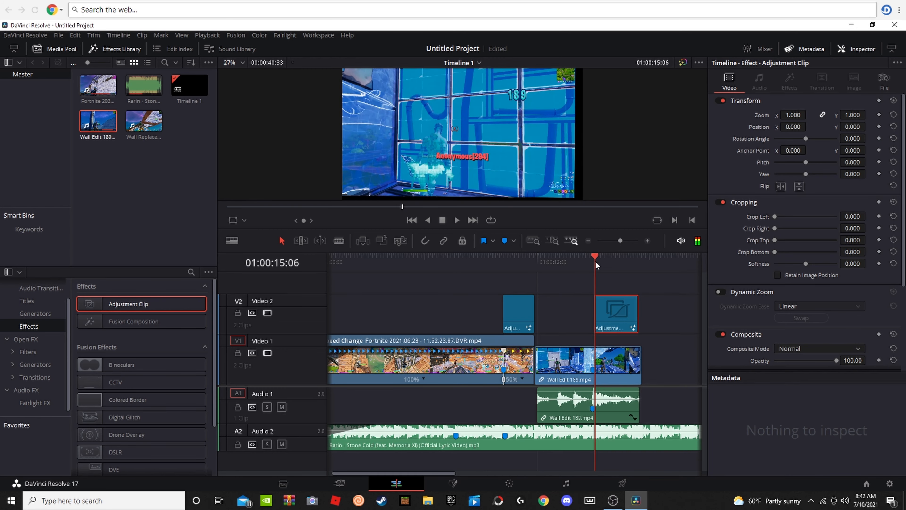
click(452, 484)
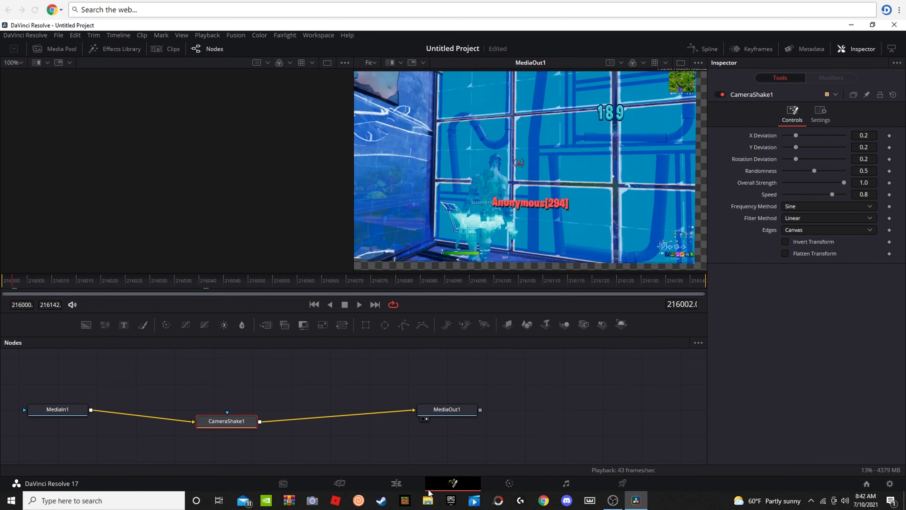
click(414, 484)
click(577, 270)
key(space)
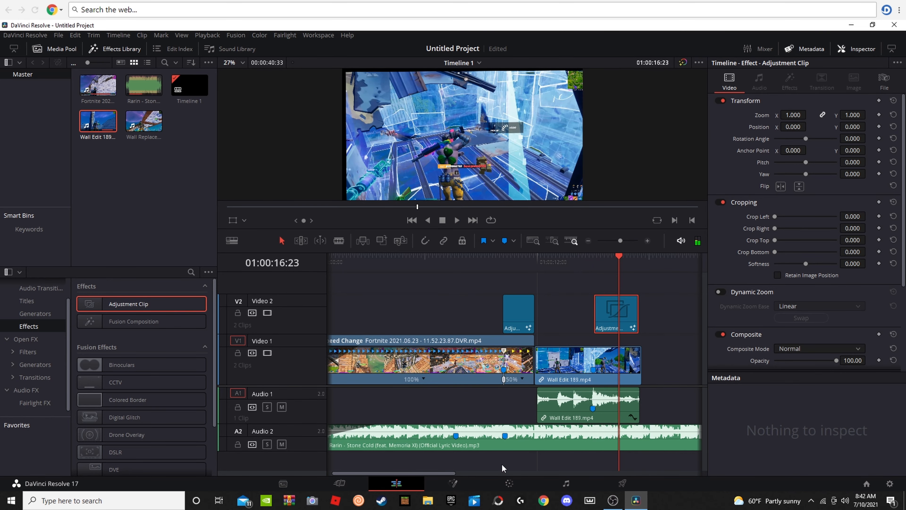
Step: On the Fusion page, set CameraShake1's Speed to 0.213, Randomness to 0.315 and Overall Strength to 0.748
click(467, 487)
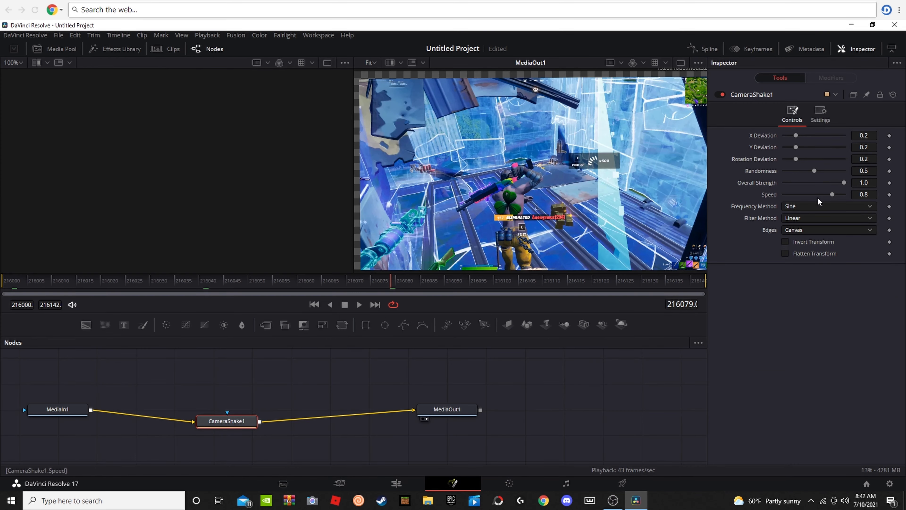
drag(828, 195, 792, 198)
click(793, 207)
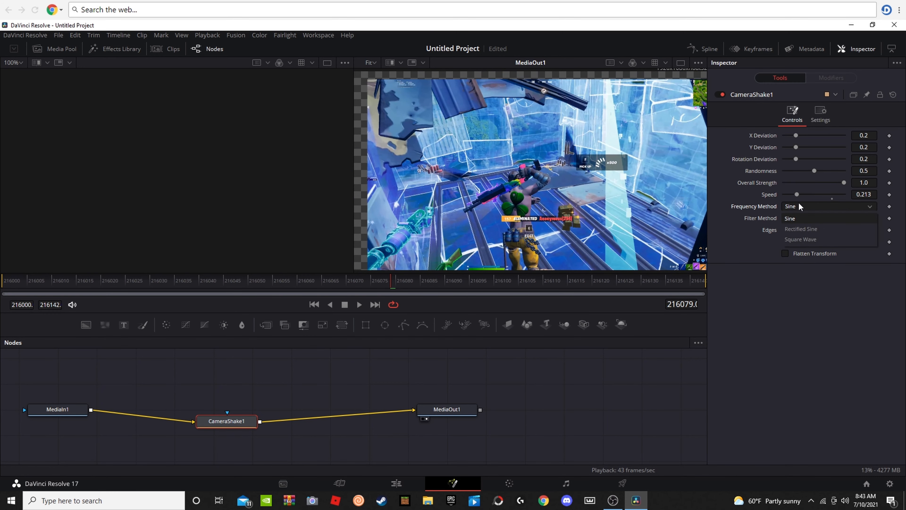
click(798, 203)
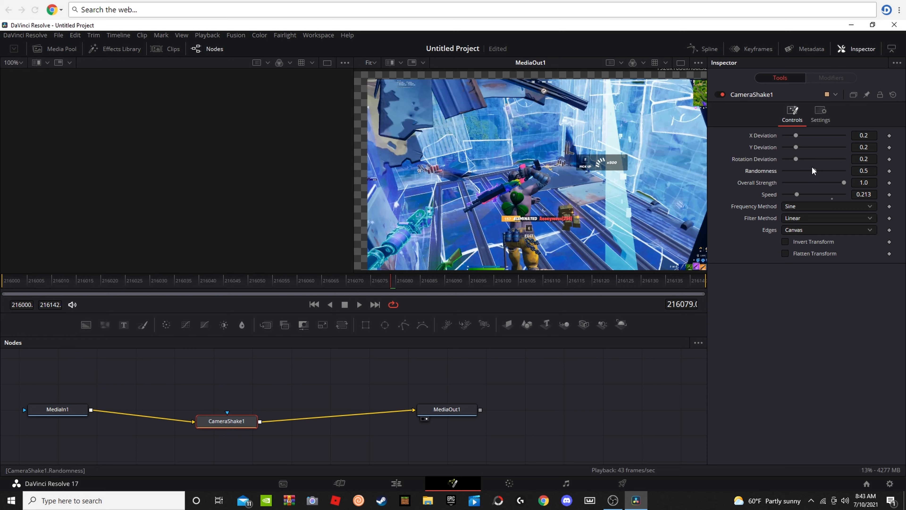
drag(814, 171, 828, 183)
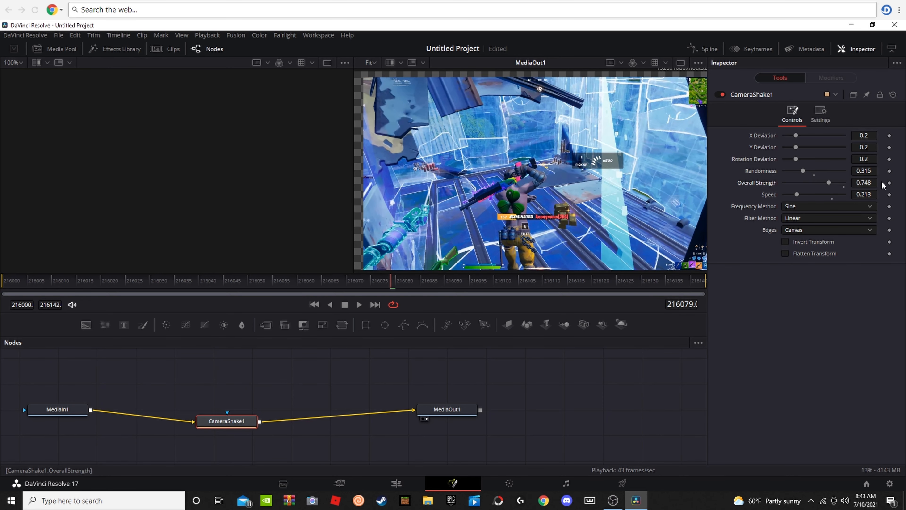
Step: Keyframe CameraShake1's Overall Strength at 0.748 on frame 216000 and lower it toward zero at frame 216080
click(395, 483)
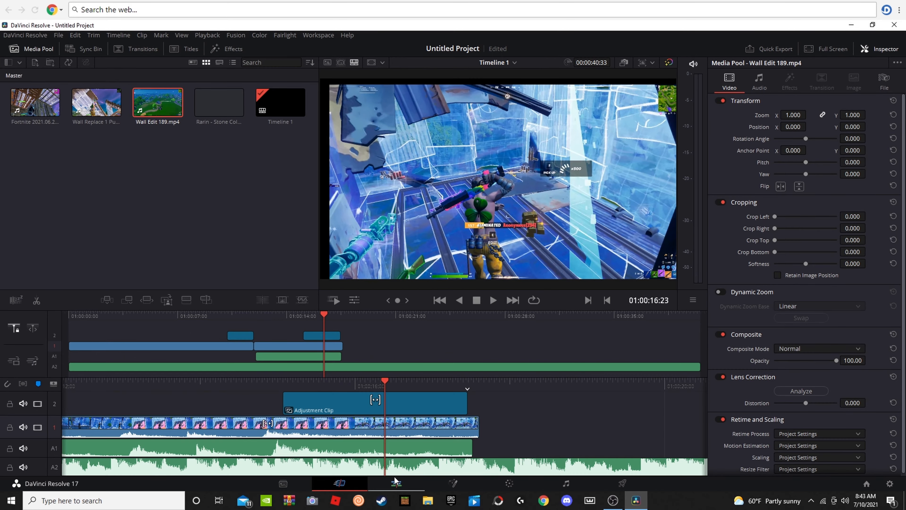
drag(616, 263, 595, 264)
click(453, 482)
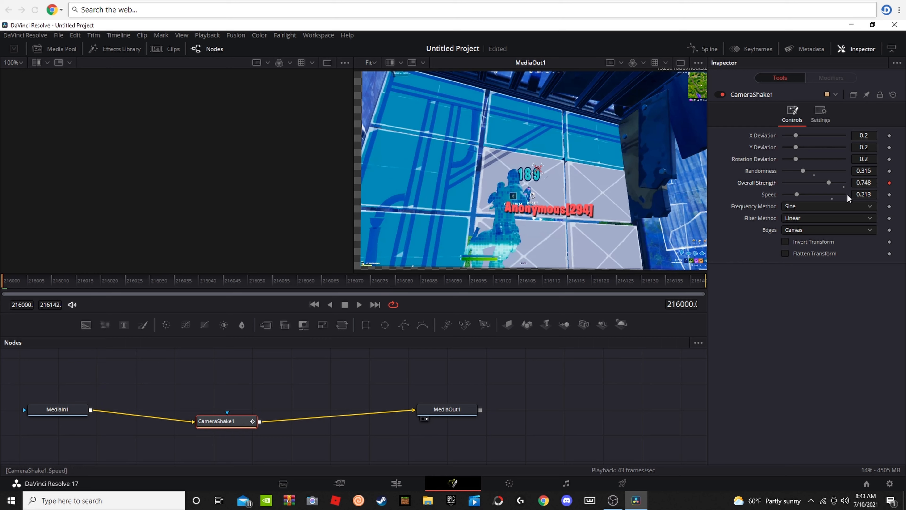
key(space)
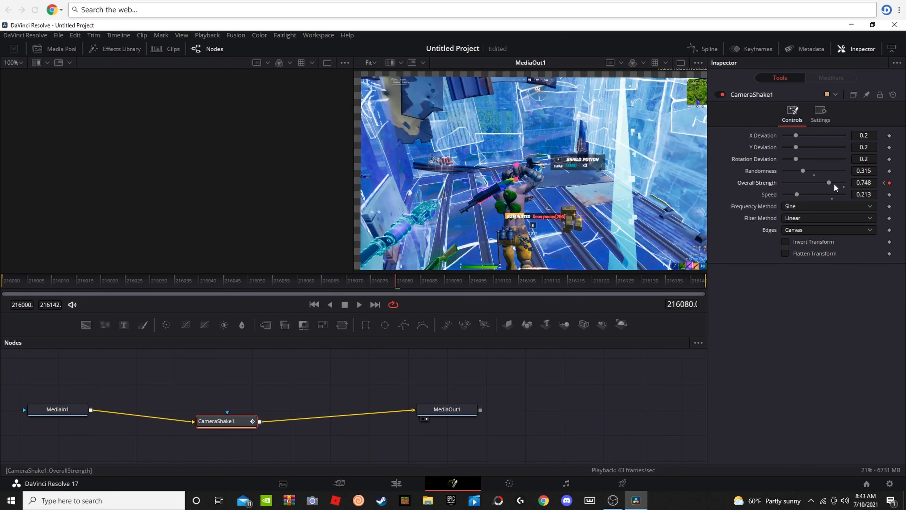
drag(834, 185, 781, 183)
Step: Play the Wall Edit 189 clip on the Edit page to check how the camera shake fades out
click(395, 483)
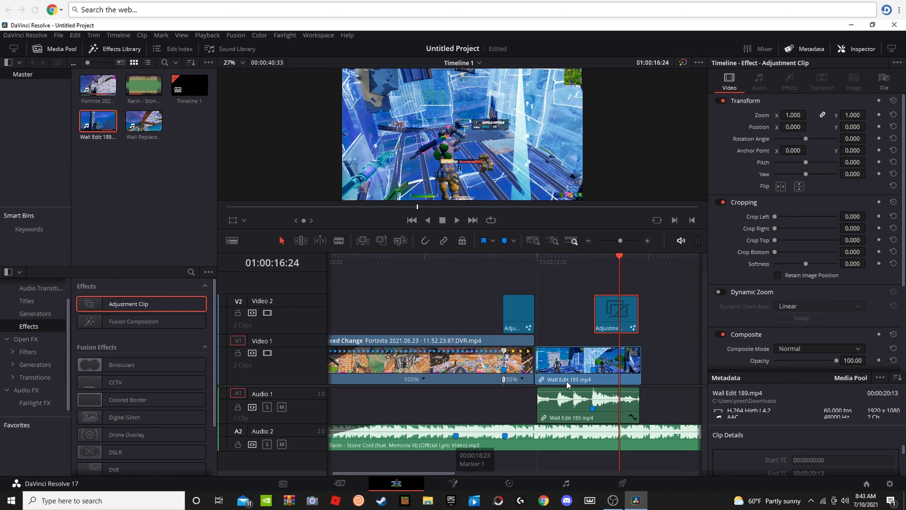
drag(621, 266, 575, 277)
key(space)
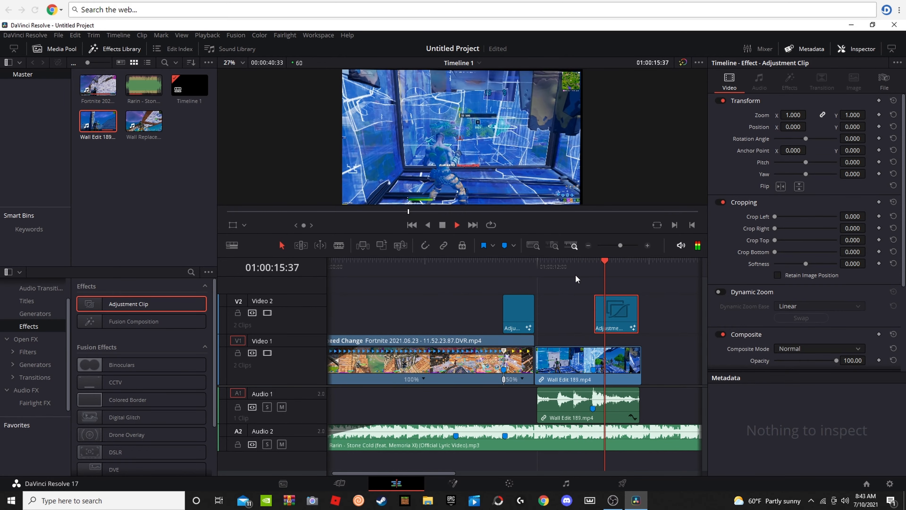
key(space)
key(space)
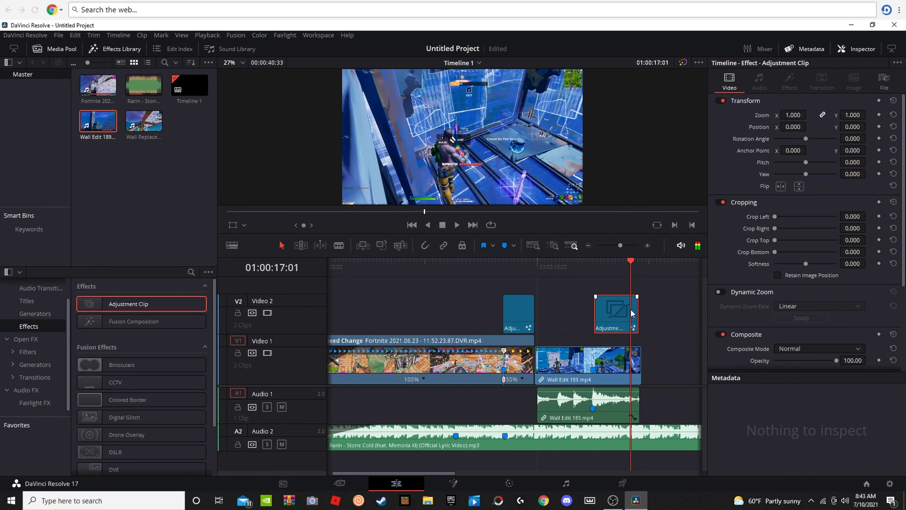
Step: Trim the end of the Video 2 adjustment clip over Wall Edit 189 to 01:00:17:01 and play the section back
drag(637, 310, 630, 311)
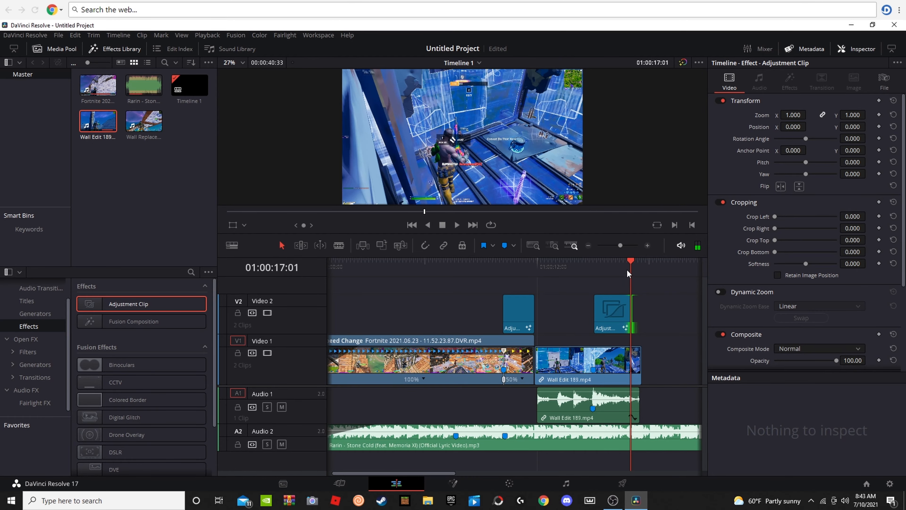
drag(630, 270, 520, 265)
key(space)
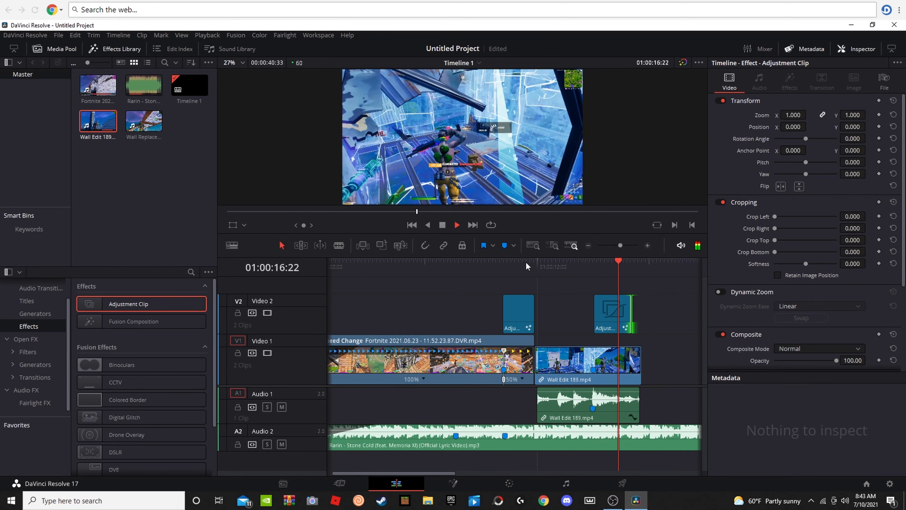
key(space)
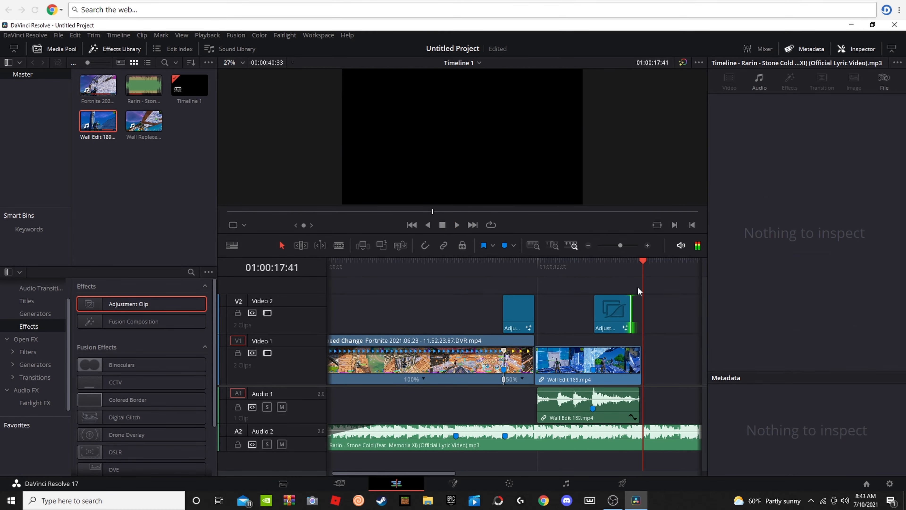
Step: Play the timeline from its start through the end of the Wall Edit 189 clip to review the edit
key(Home)
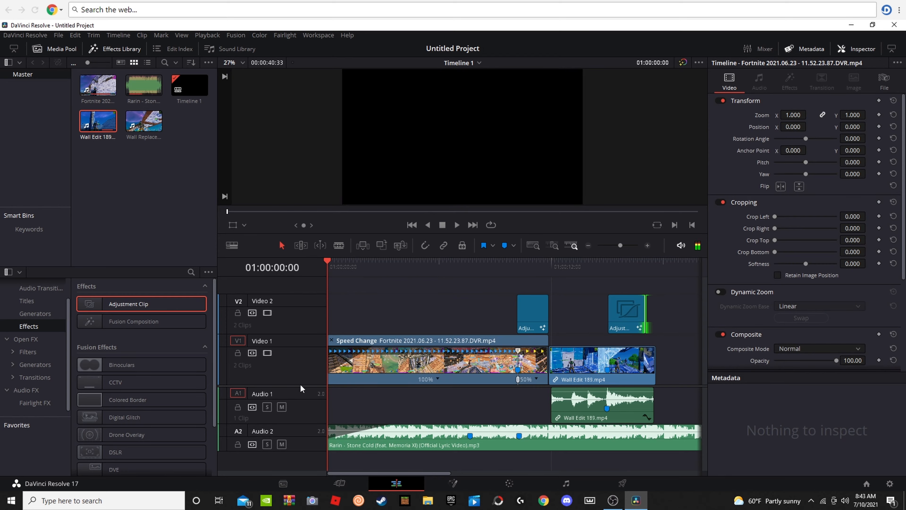
key(space)
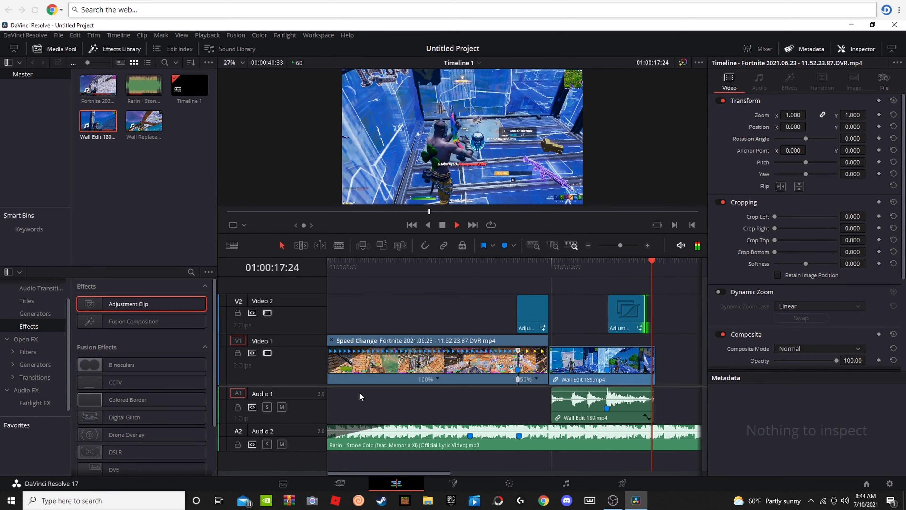
key(space)
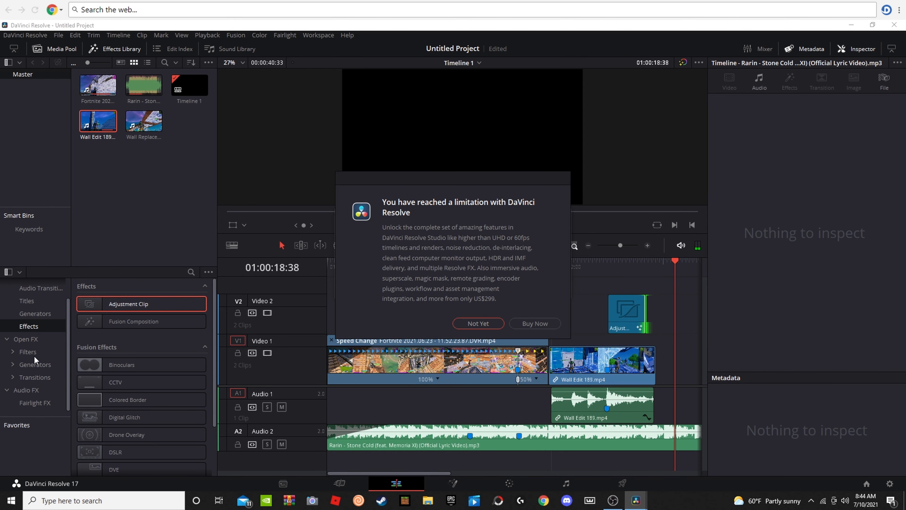
Step: Dismiss the limitation and unknown-tool notices, and apply the uni.Unfold Open FX transition between the Fortnite and Wall Edit 189 clips
click(486, 324)
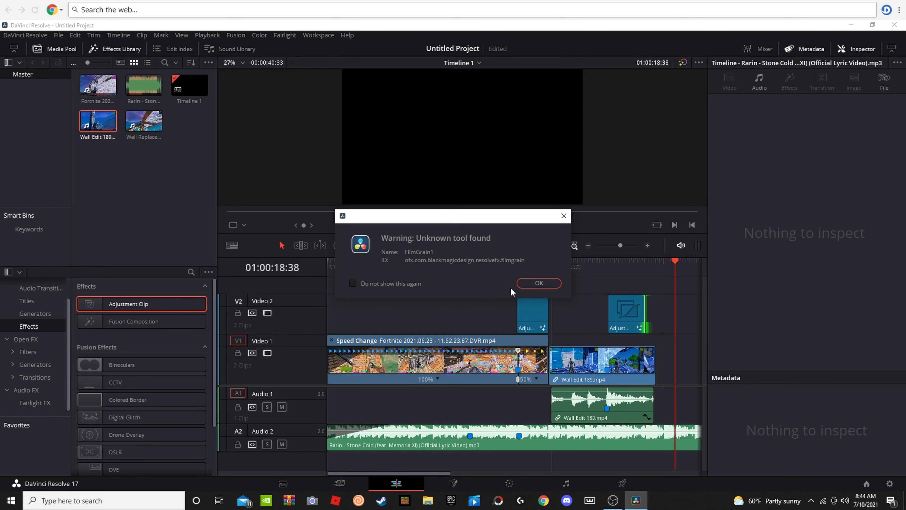
click(542, 284)
click(44, 363)
click(34, 376)
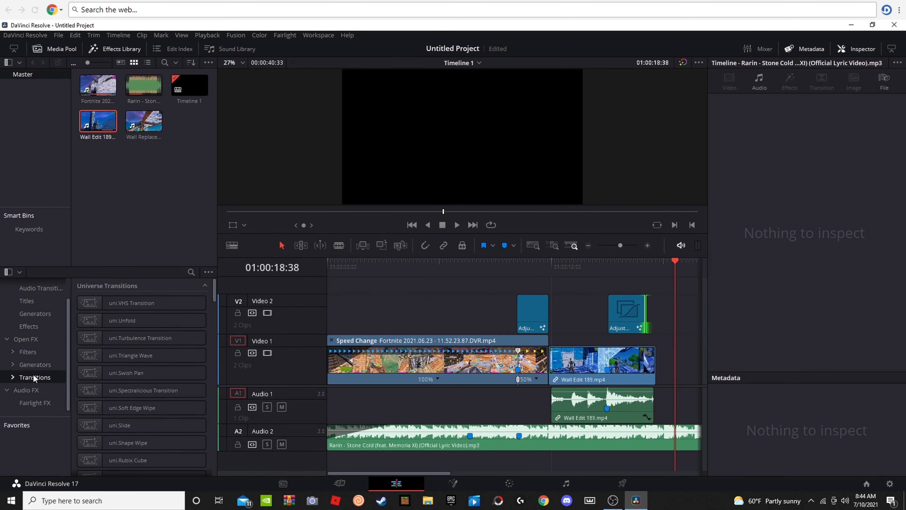
click(191, 271)
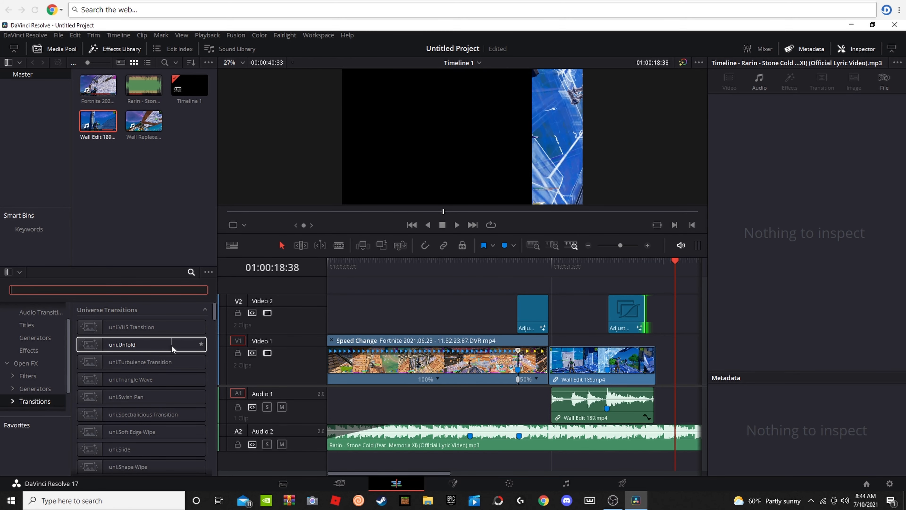
drag(165, 346, 550, 366)
Step: Play the cut between the Fortnite and Wall Edit 189 clips to review the uni.Unfold transition
drag(630, 264, 536, 294)
key(space)
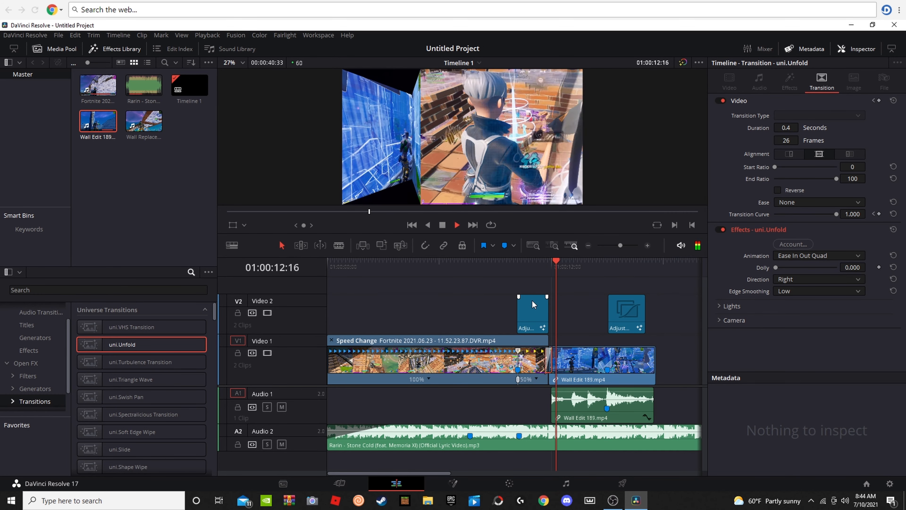
key(space)
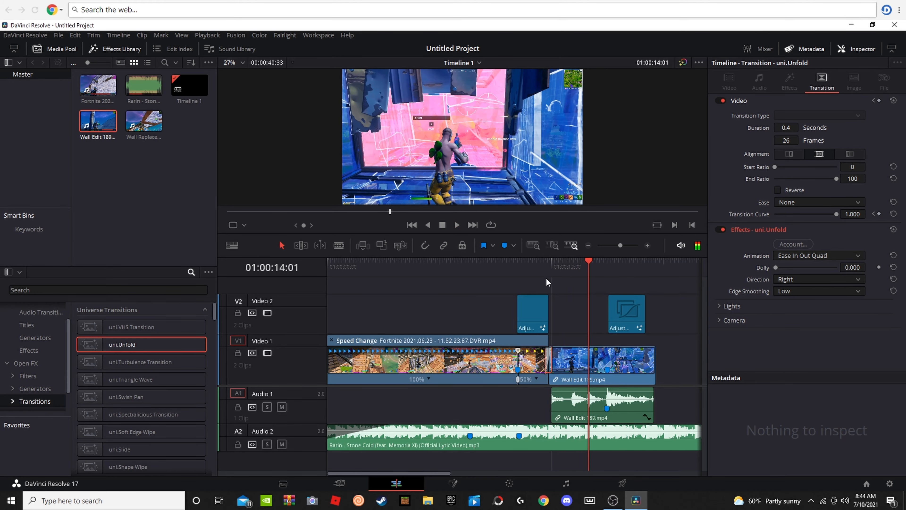
drag(589, 270, 540, 273)
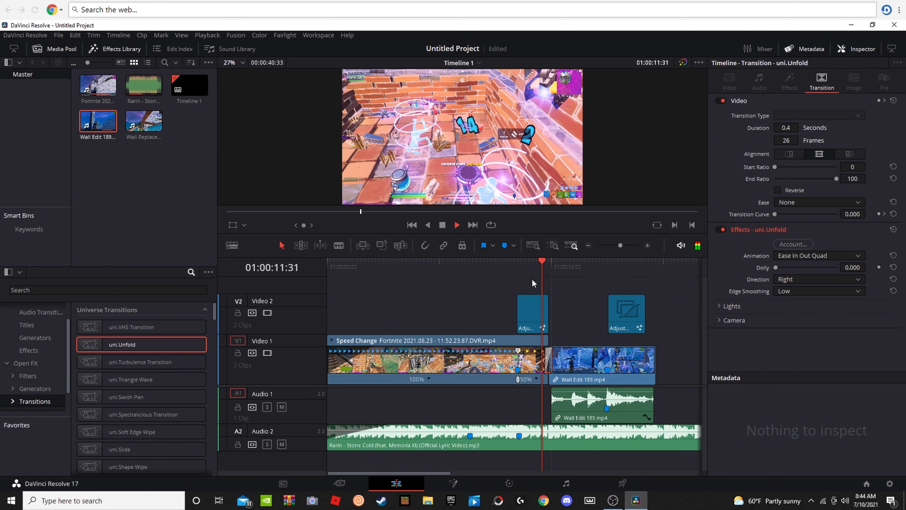
Step: Replay the uni.Unfold transition and the Wall Edit 189 clip up to its camera shake section
key(space)
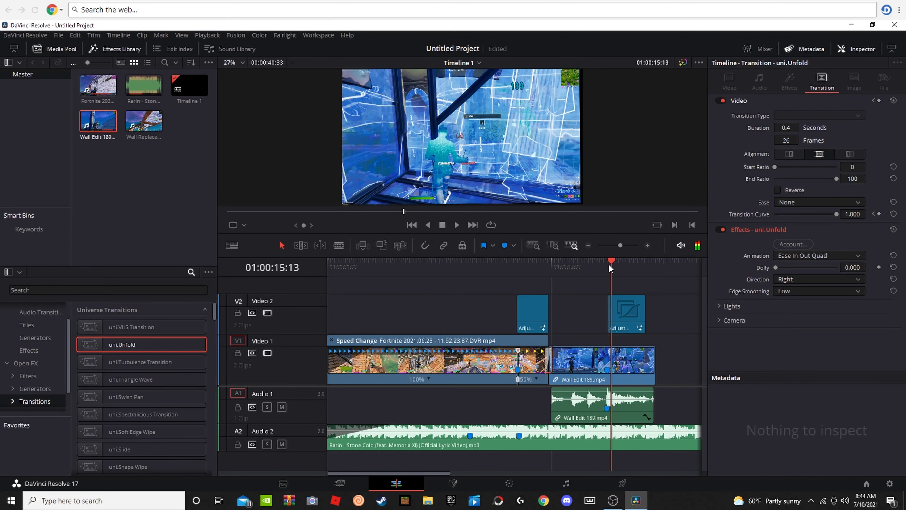
drag(609, 263, 498, 264)
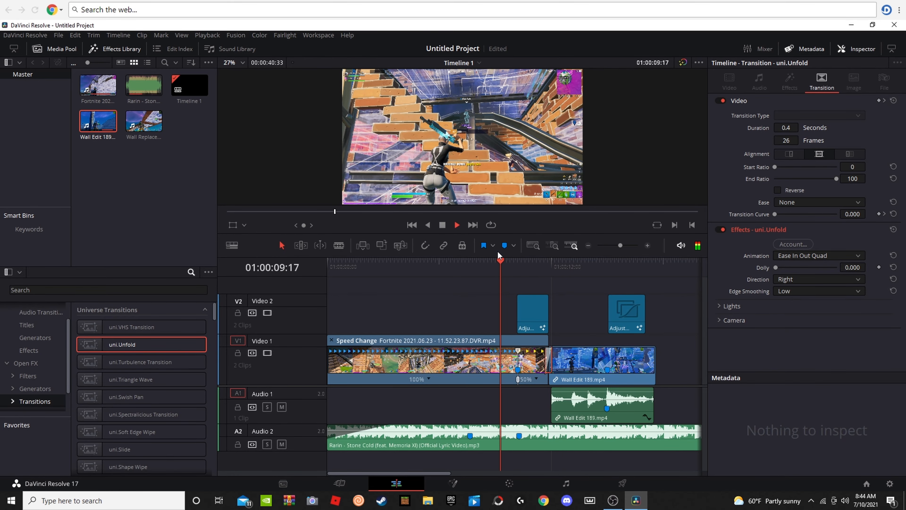
key(space)
click(568, 294)
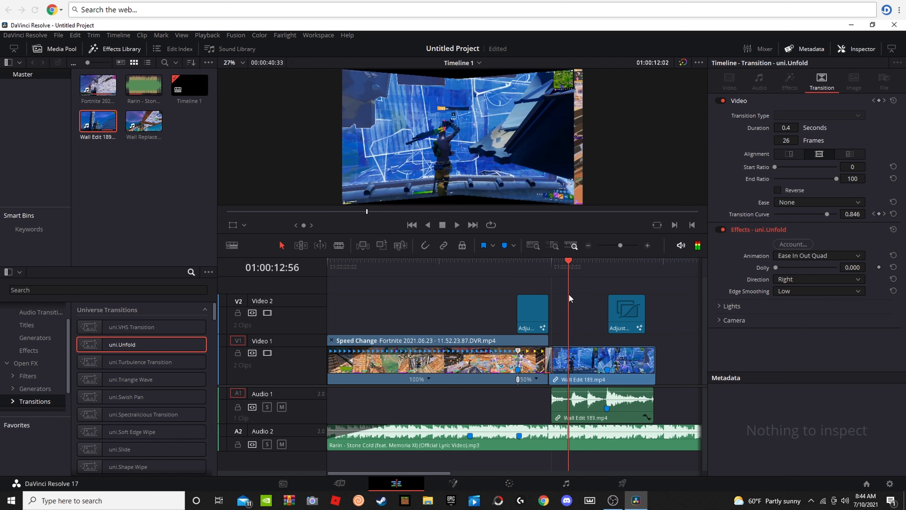
key(space)
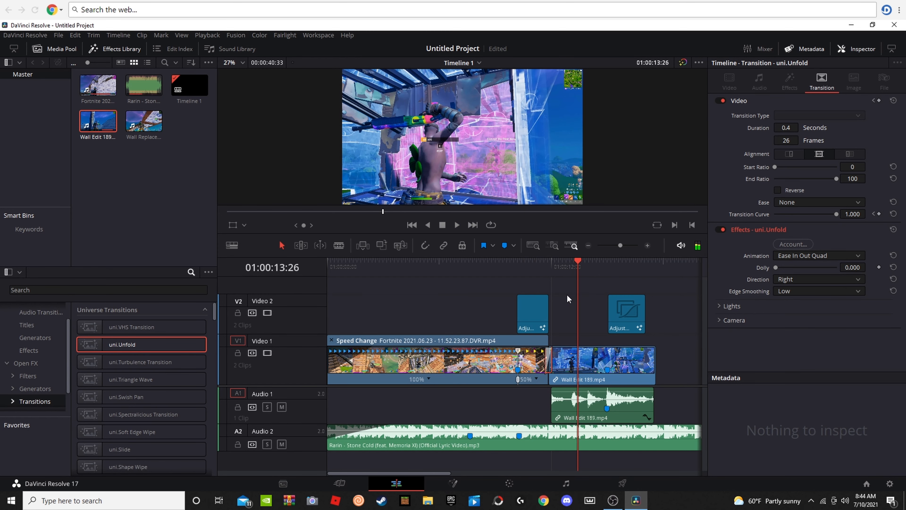
scroll(111, 440, down, 2)
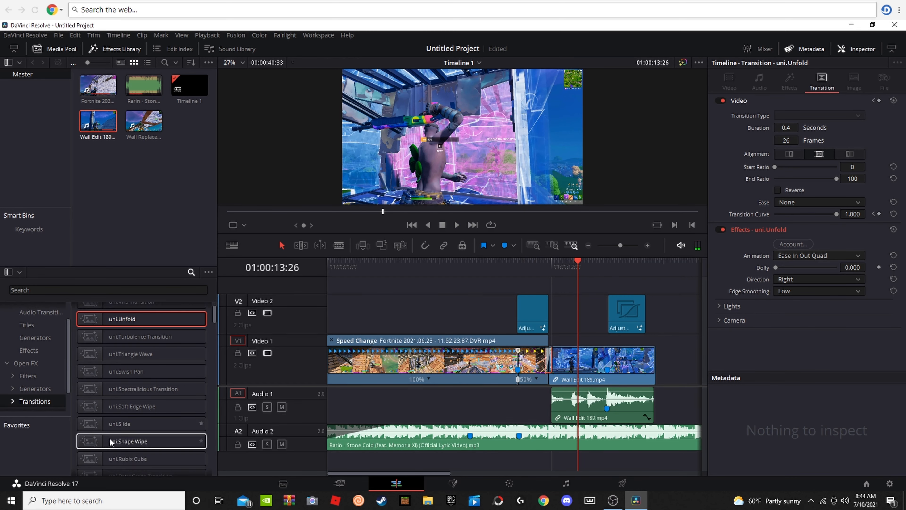
scroll(118, 428, up, 2)
key(space)
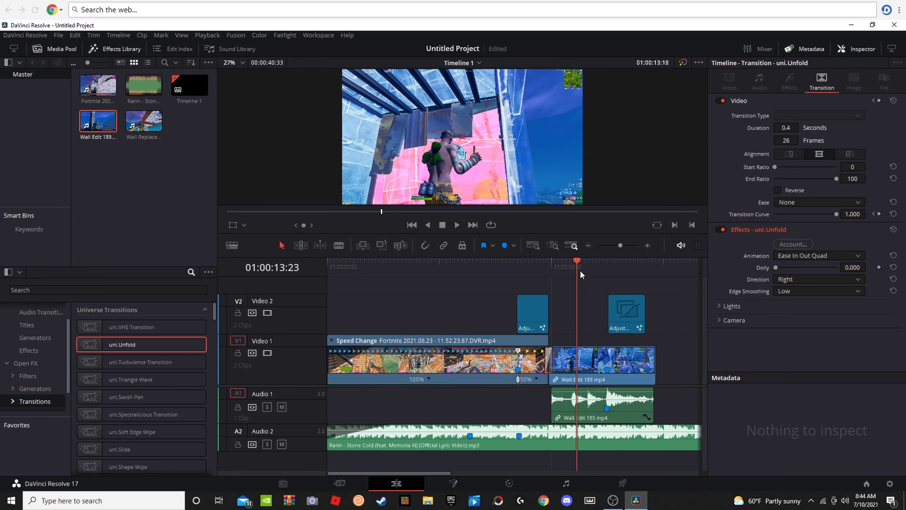
drag(612, 296, 603, 326)
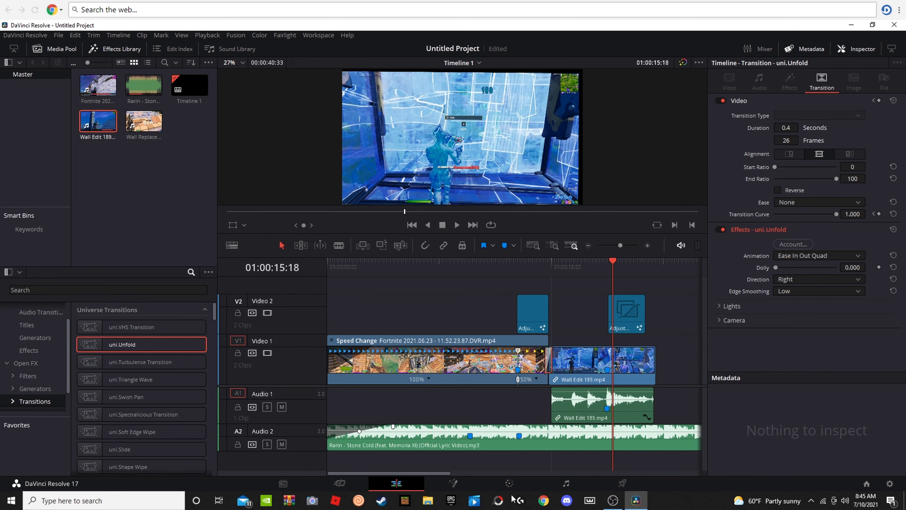
click(613, 500)
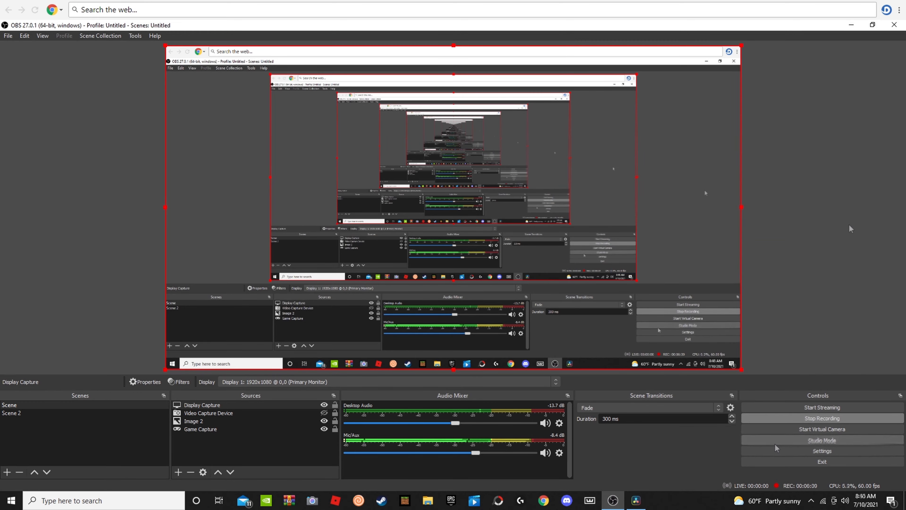
click(850, 27)
Step: Play the cut from Wall Edit 189 to Wall Replace 1 Pump and continue into the adjustment clip over the new clip
drag(573, 267, 411, 308)
key(space)
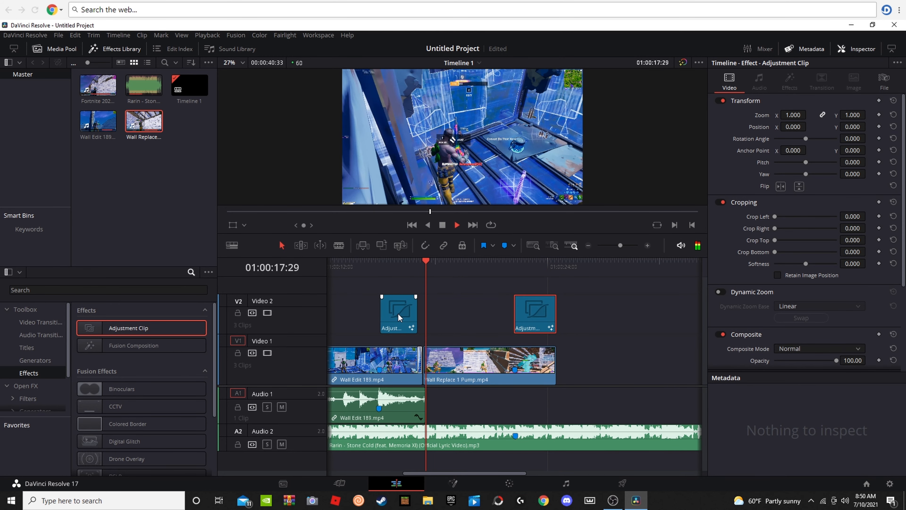
key(space)
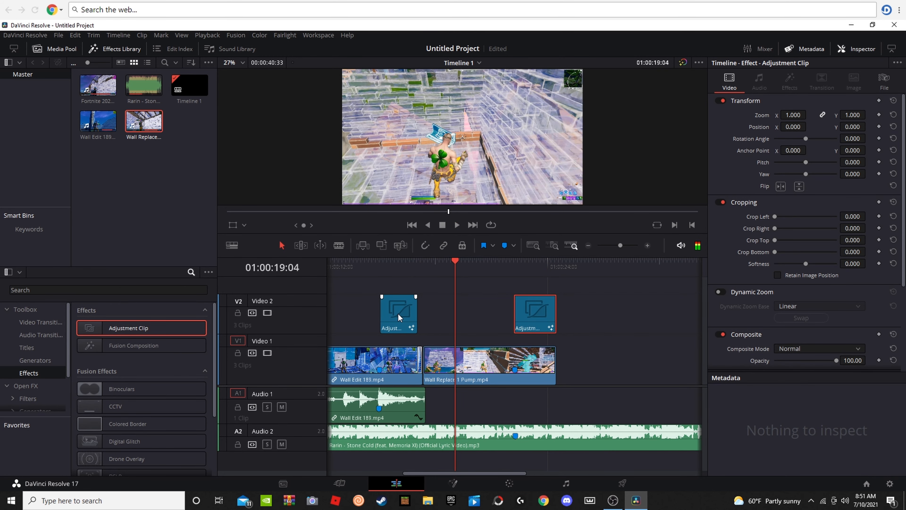
drag(455, 262, 427, 267)
key(space)
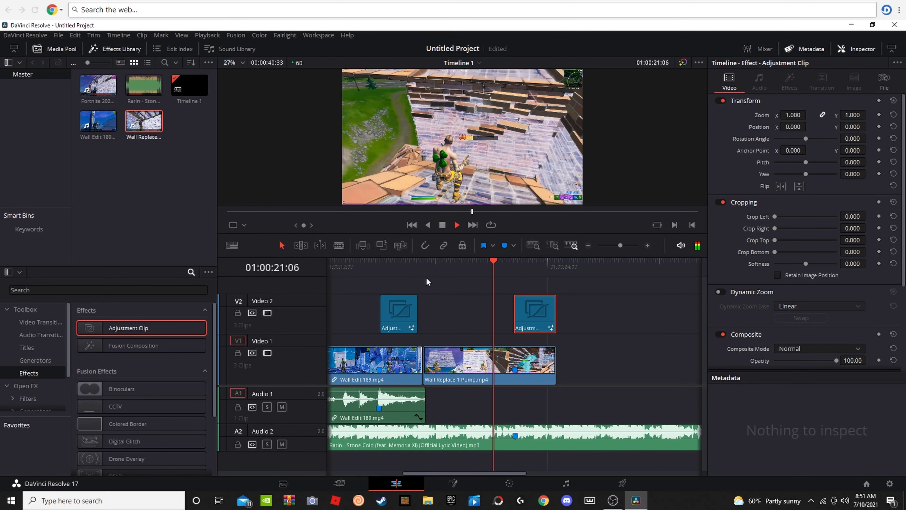
key(space)
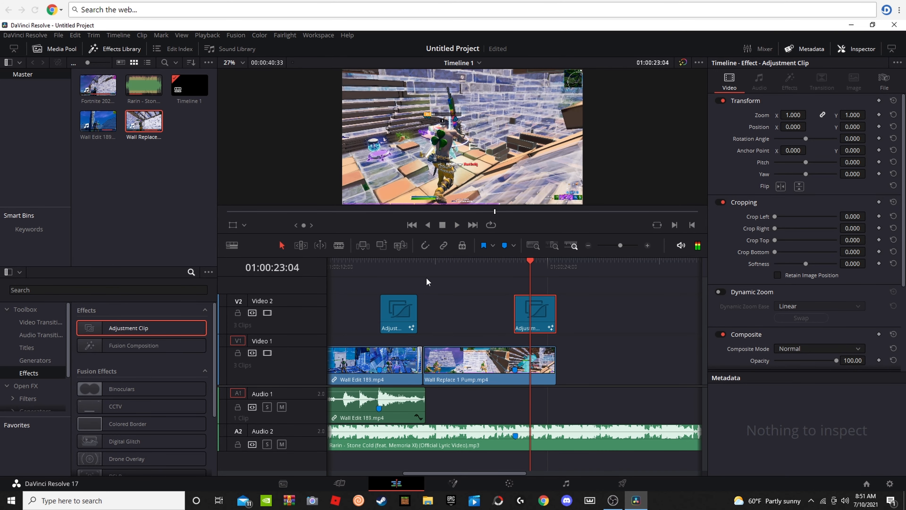
Step: Review the elimination in Wall Replace 1 Pump under its adjustment clip, scrubbing and replaying around 01:00:22:13
drag(520, 267, 518, 272)
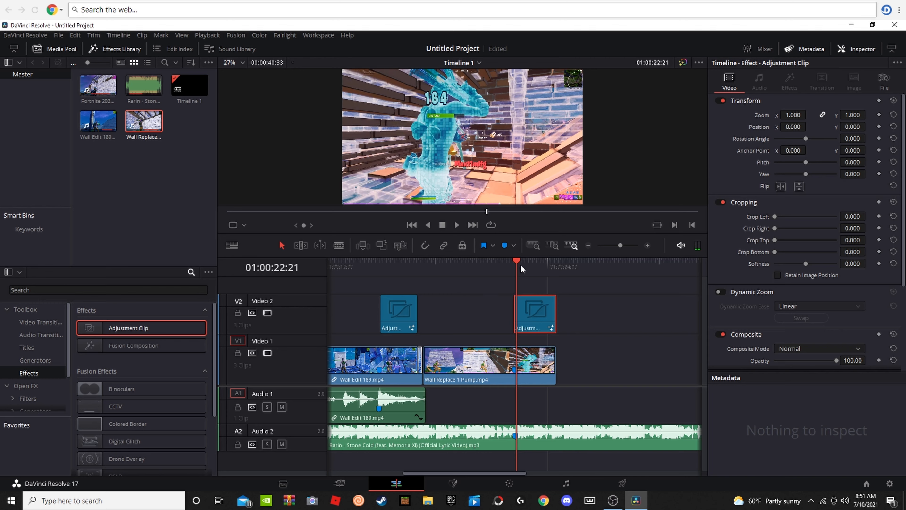
click(514, 268)
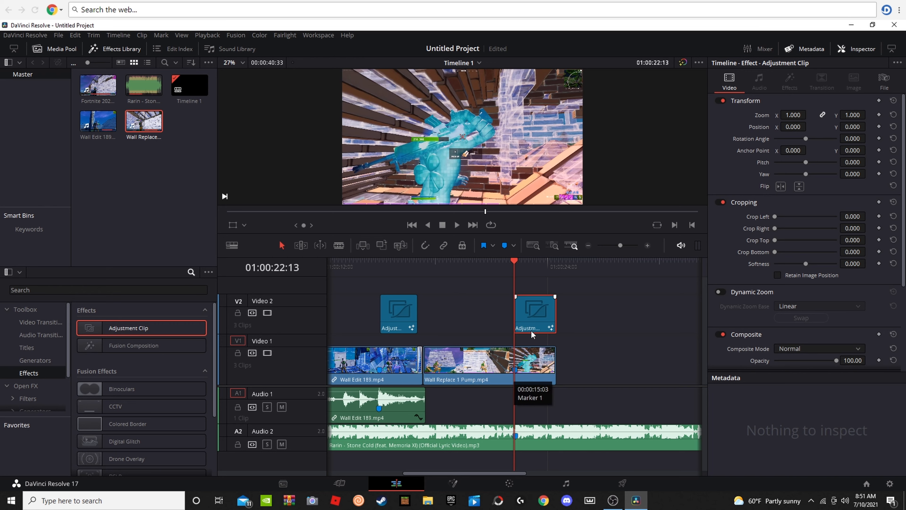
drag(514, 266, 487, 278)
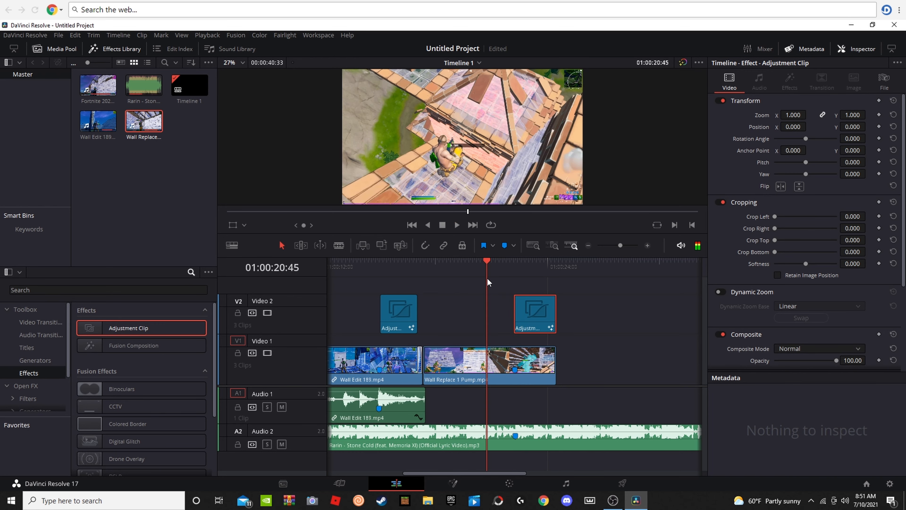
key(space)
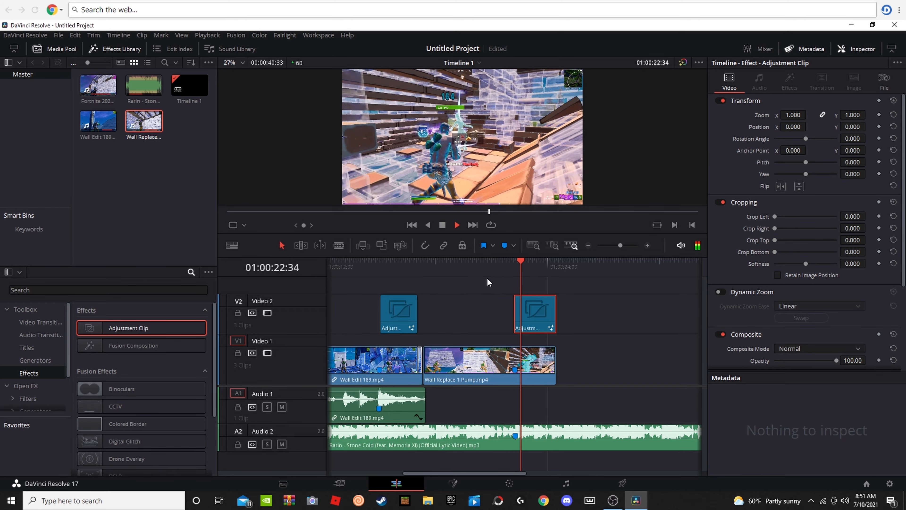
key(space)
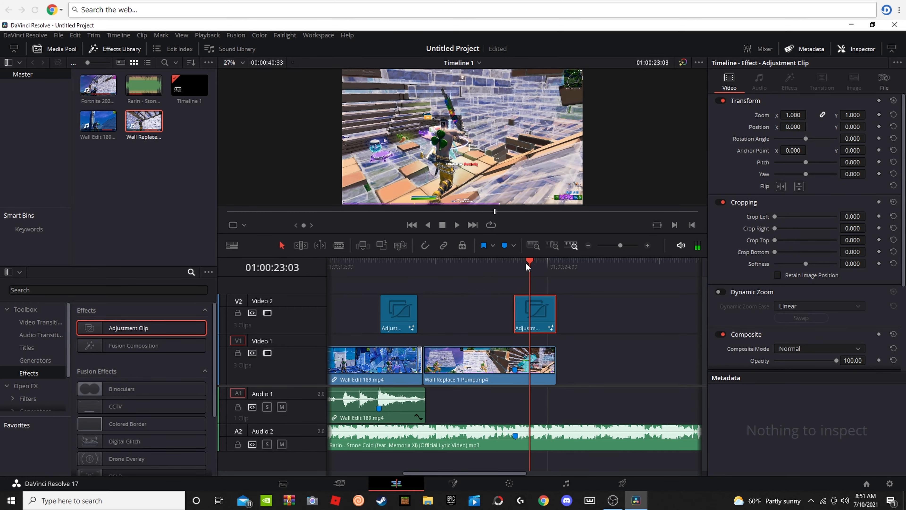
key(space)
click(508, 273)
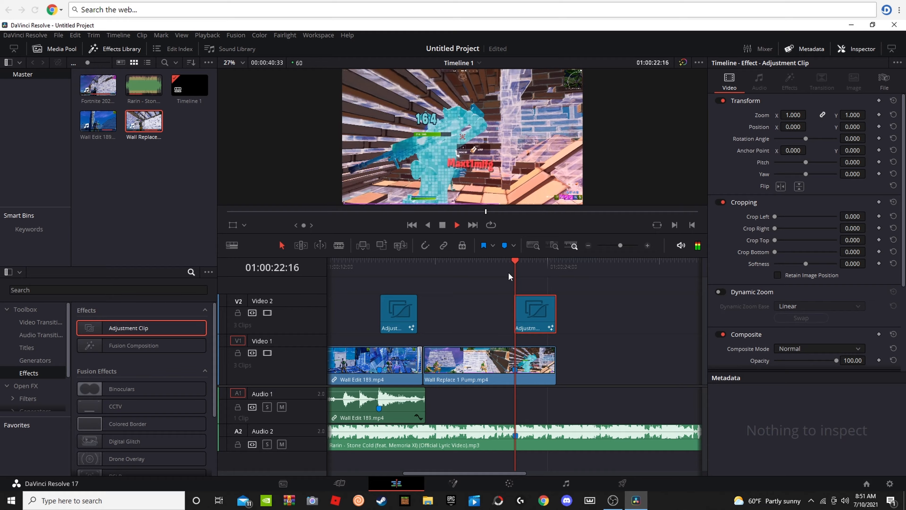
drag(529, 270, 514, 295)
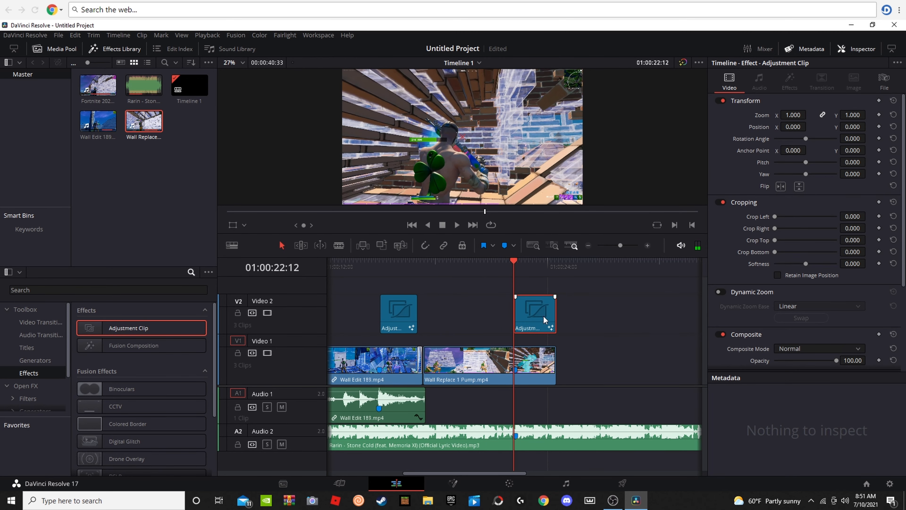
Step: Look up the Glow tool on the Fusion page for Wall Replace 1 Pump and return to the Edit page without adding it
click(454, 484)
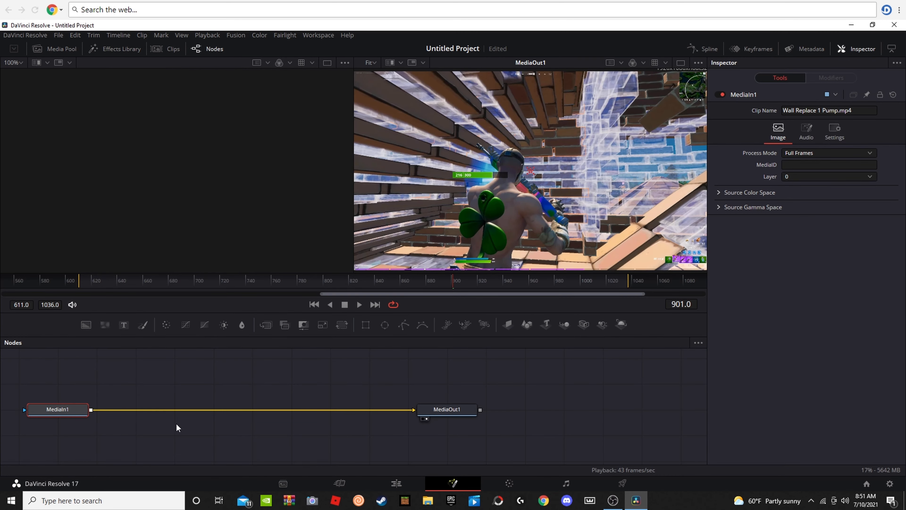
click(396, 483)
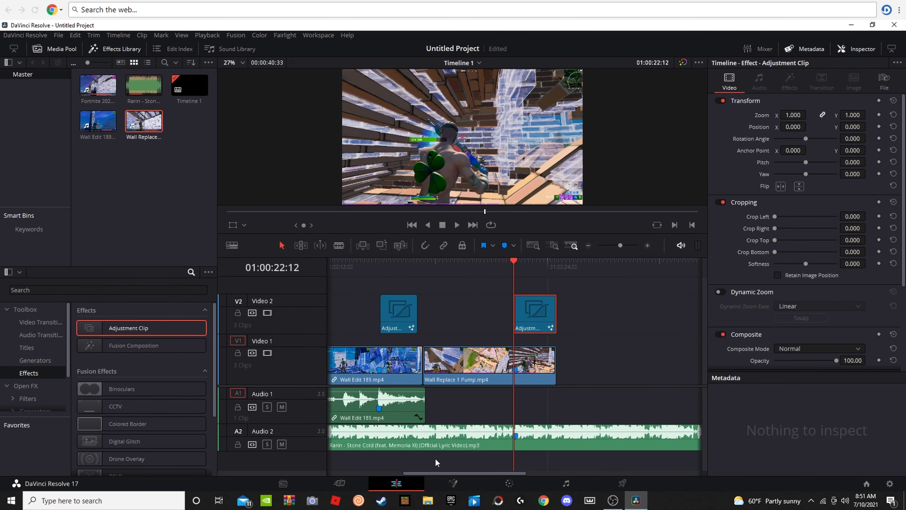
click(453, 483)
key(shift+space)
text(Glow)
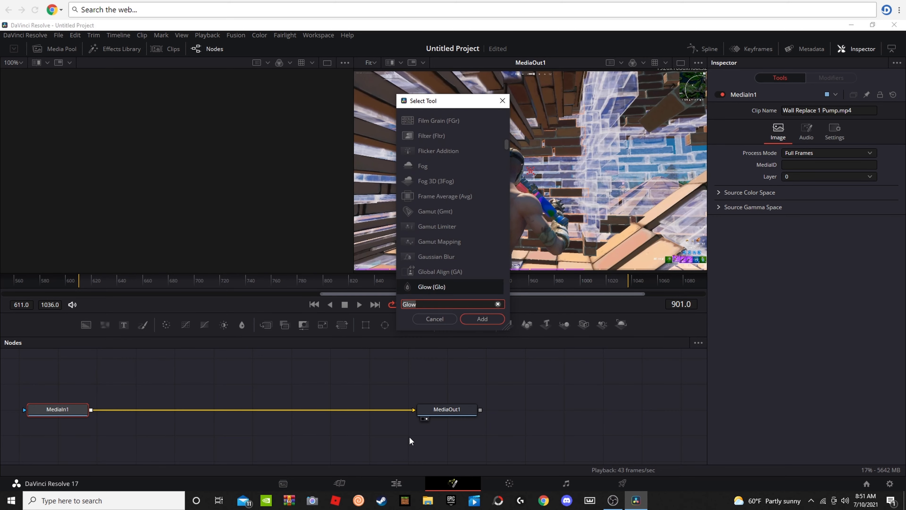
click(502, 100)
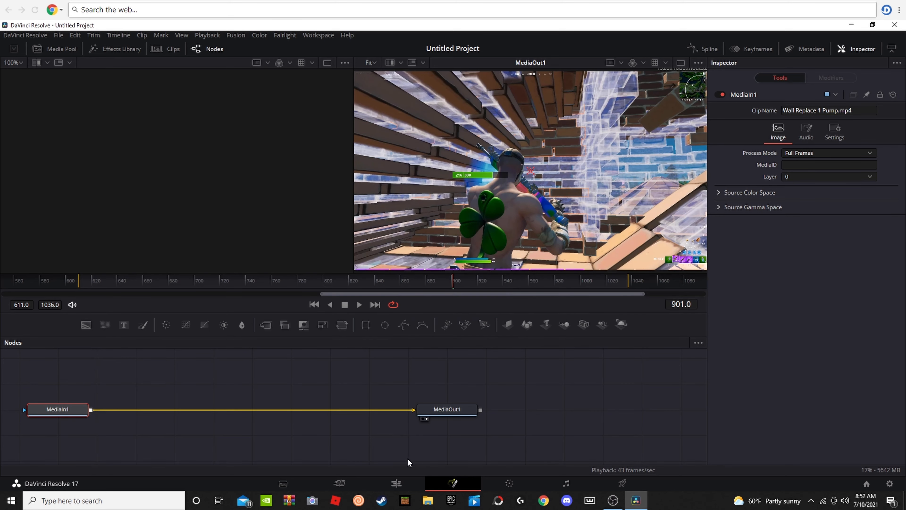
click(412, 486)
Step: Inspect the Image and Audio settings of the MediaIn1 node for Wall Replace 1 Pump in Fusion, and return to the Edit page
mouse_move(518, 278)
mouse_down()
mouse_move(479, 279)
mouse_move(514, 279)
mouse_up()
click(522, 300)
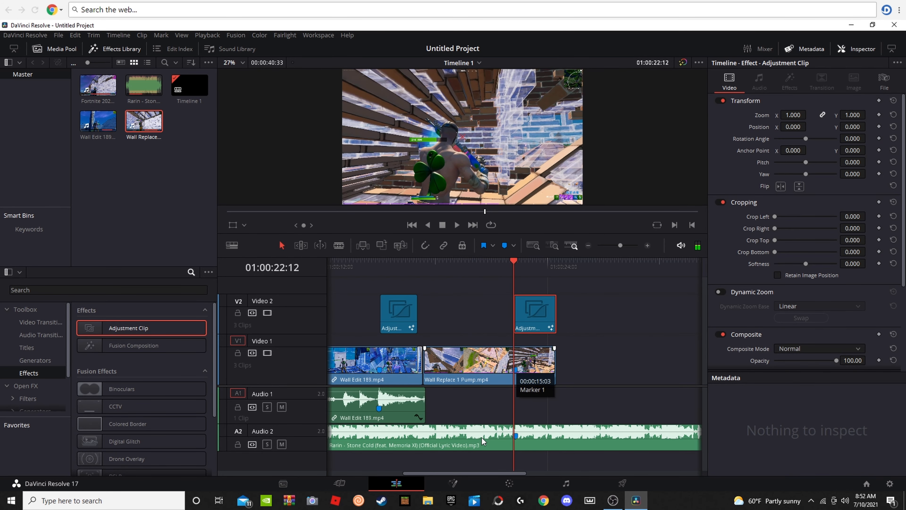
click(453, 483)
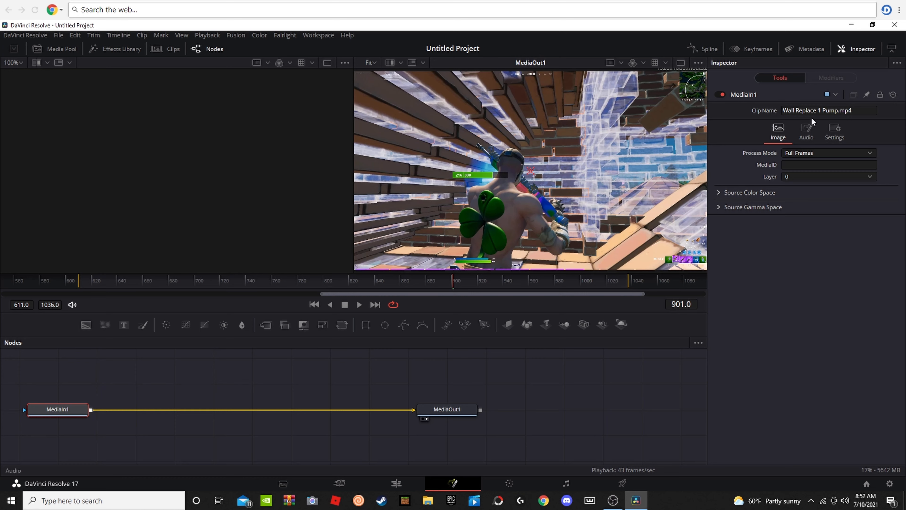
click(806, 132)
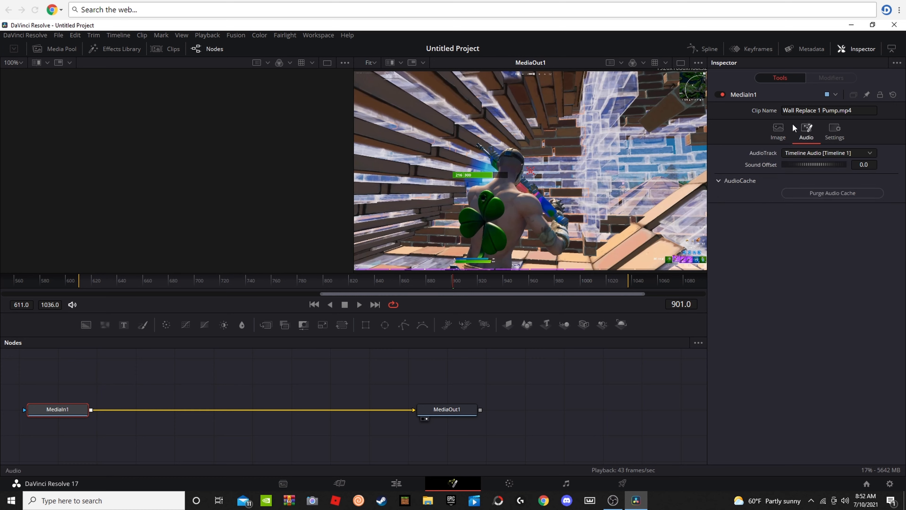
click(778, 132)
click(395, 483)
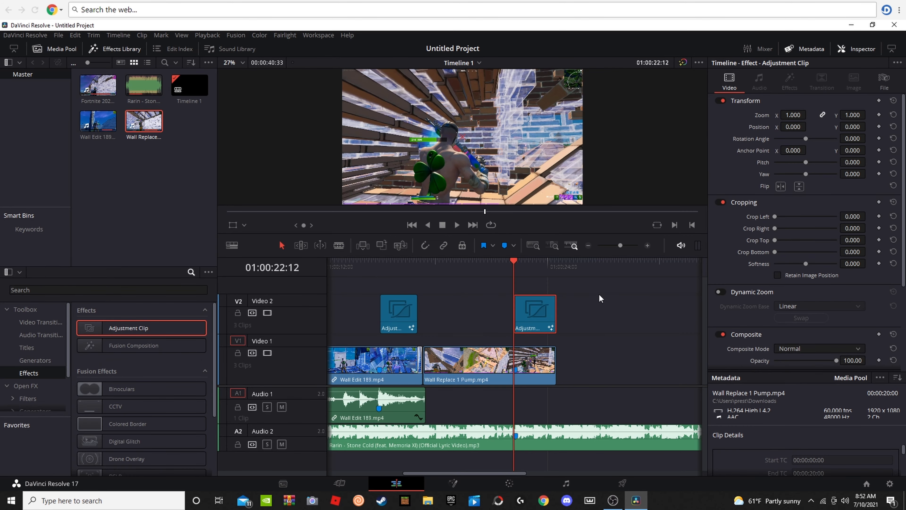
Step: Scrub and replay the first half of the adjustment clip over Wall Replace 1 Pump to check the effects on the elimination
drag(523, 271, 527, 268)
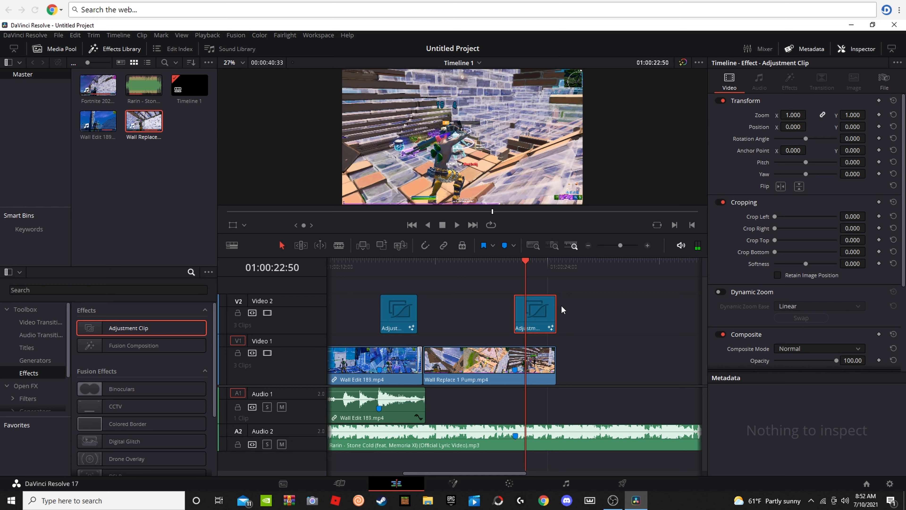
mouse_move(528, 269)
mouse_down()
mouse_move(512, 270)
mouse_move(528, 280)
mouse_up()
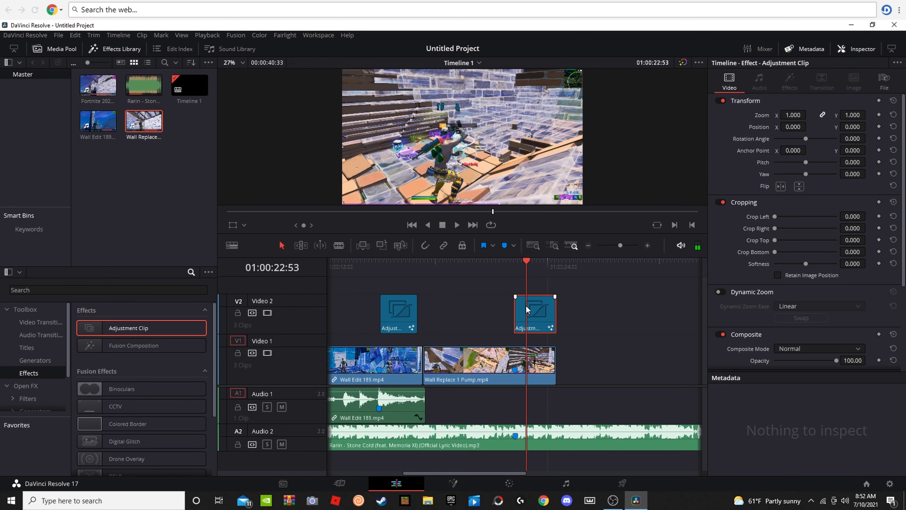
click(518, 274)
key(space)
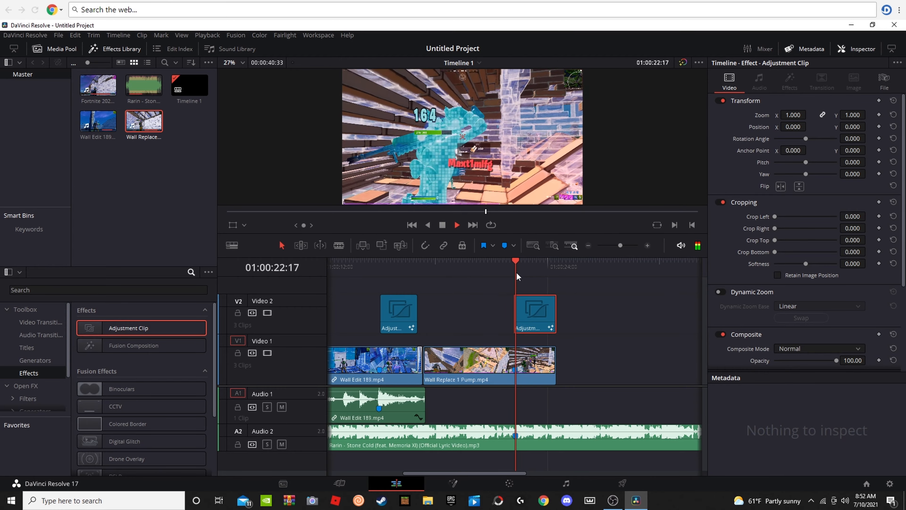
key(space)
drag(539, 268, 507, 278)
key(space)
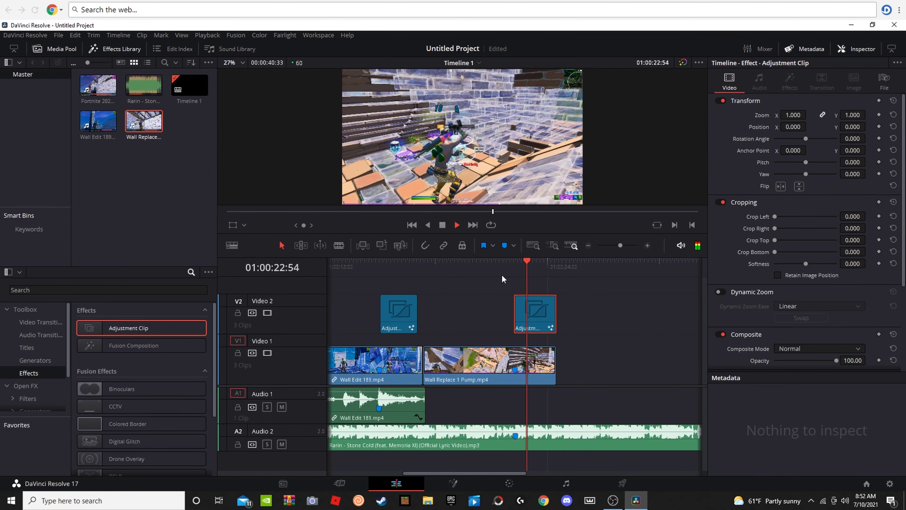
key(space)
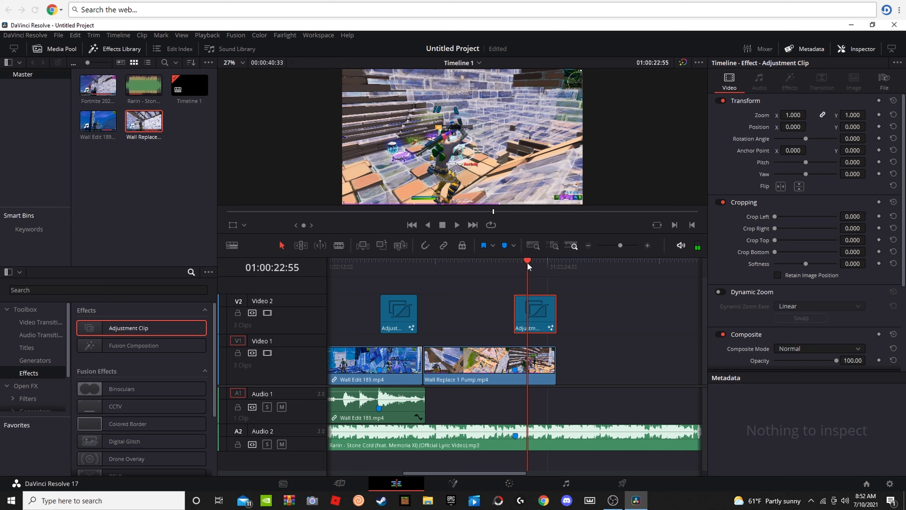
drag(526, 269, 514, 267)
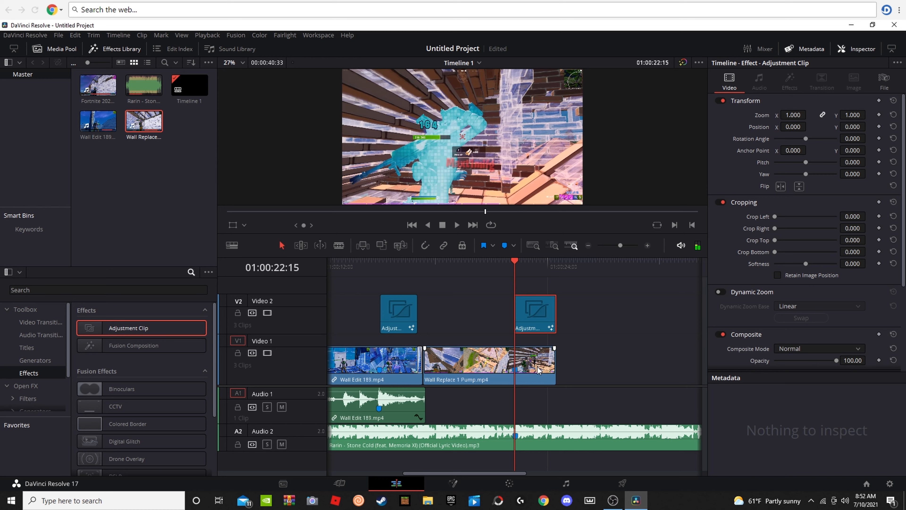
Step: View the clip options of Wall Replace 1 Pump, dismiss them, and place the playhead at 01:00:22:13
right_click(519, 369)
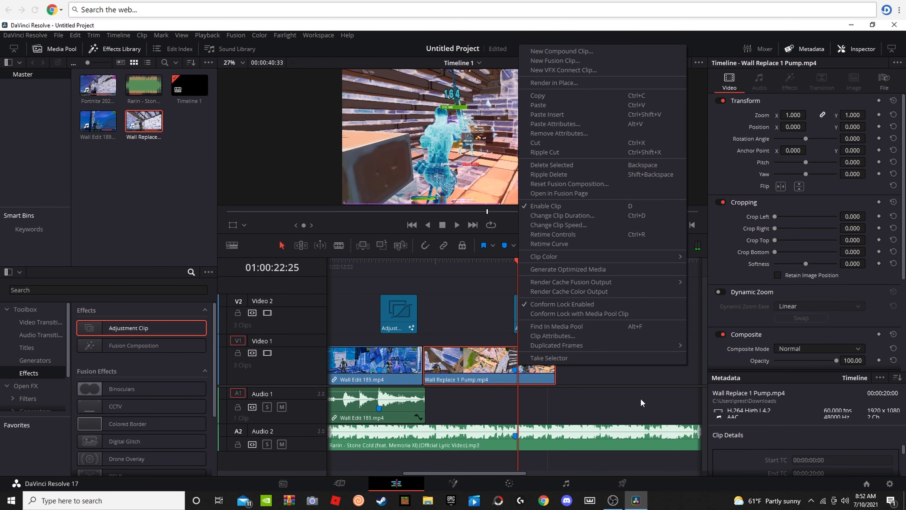
click(627, 402)
click(516, 266)
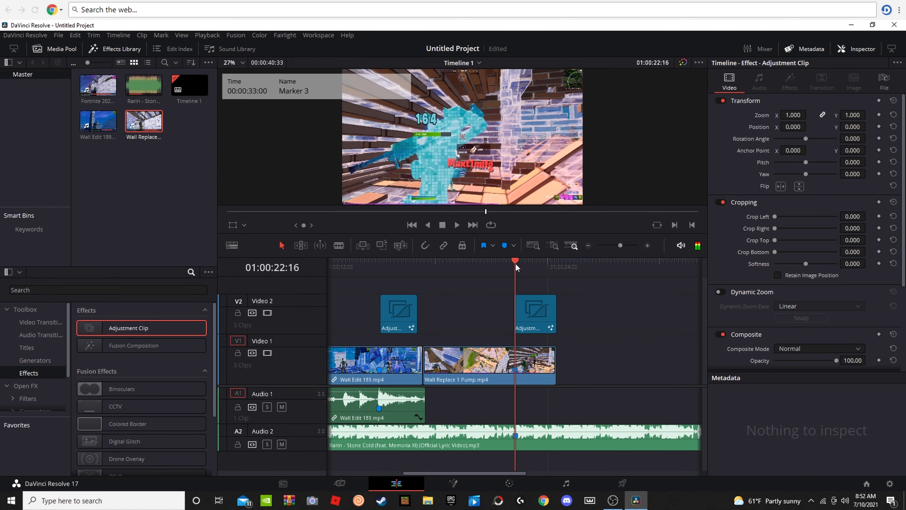
mouse_move(516, 267)
mouse_down()
mouse_move(508, 266)
mouse_move(538, 266)
mouse_move(504, 266)
mouse_move(515, 279)
mouse_up()
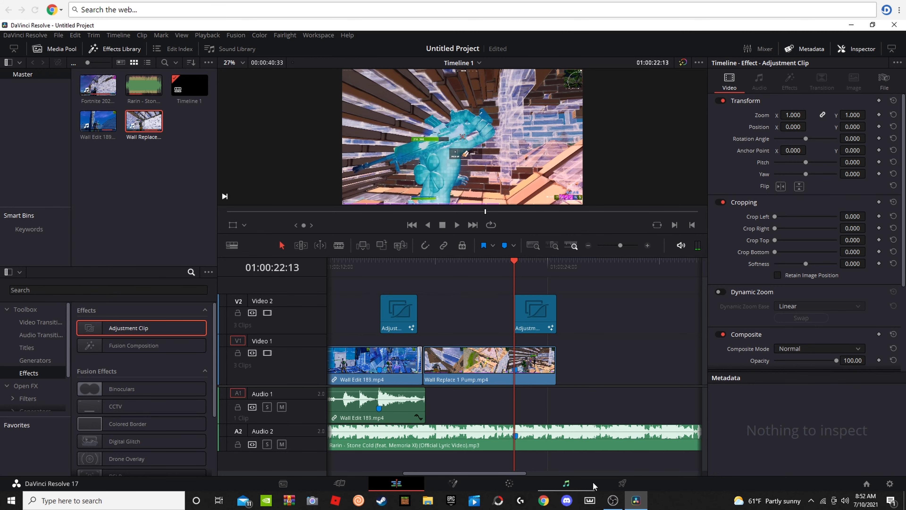
Step: Switch to the Deliver page and move the playhead to the start of the timeline at 01:00:00:00
click(622, 482)
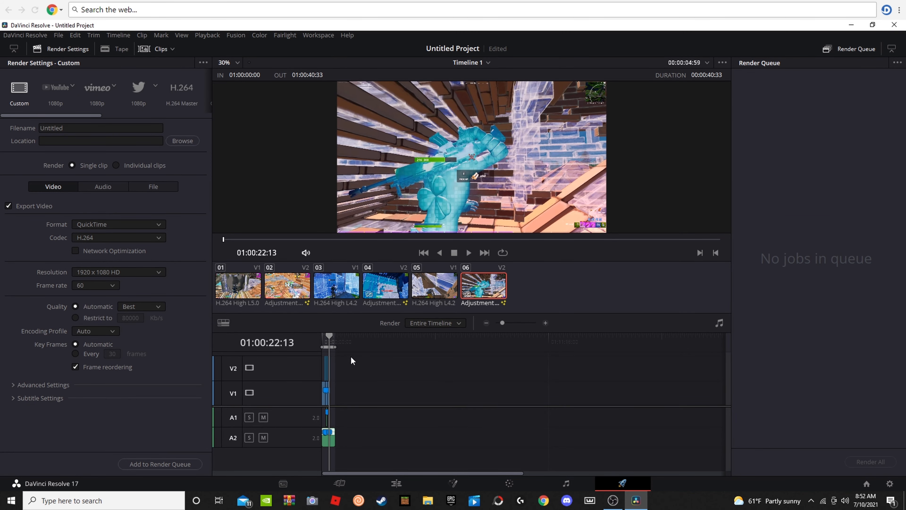
drag(328, 344, 317, 339)
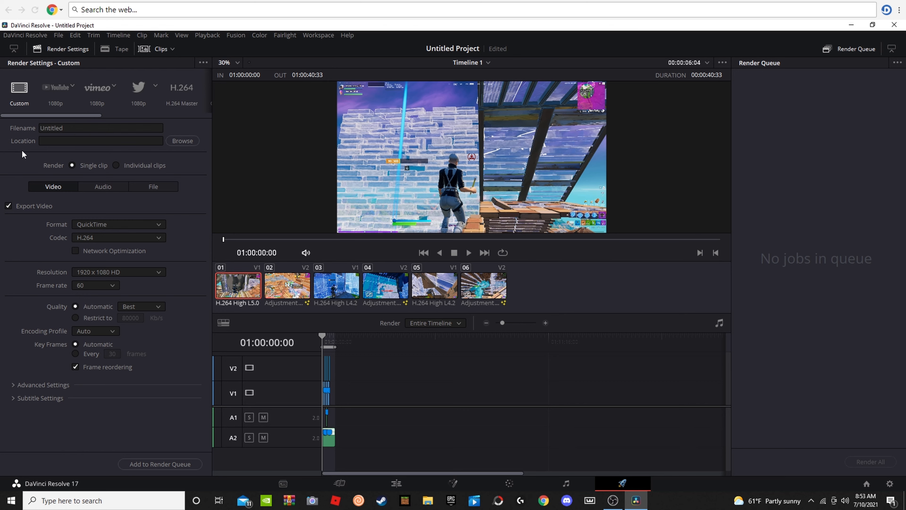
Step: Replace the render filename with montag
click(49, 129)
key(BackSpace)
key(BackSpace)
key(BackSpace)
key(BackSpace)
key(BackSpace)
key(BackSpace)
key(BackSpace)
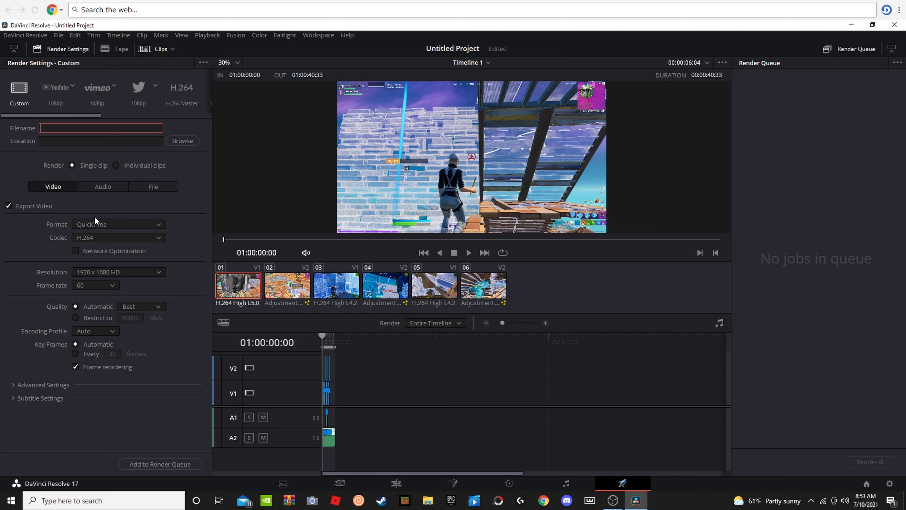
text(montag)
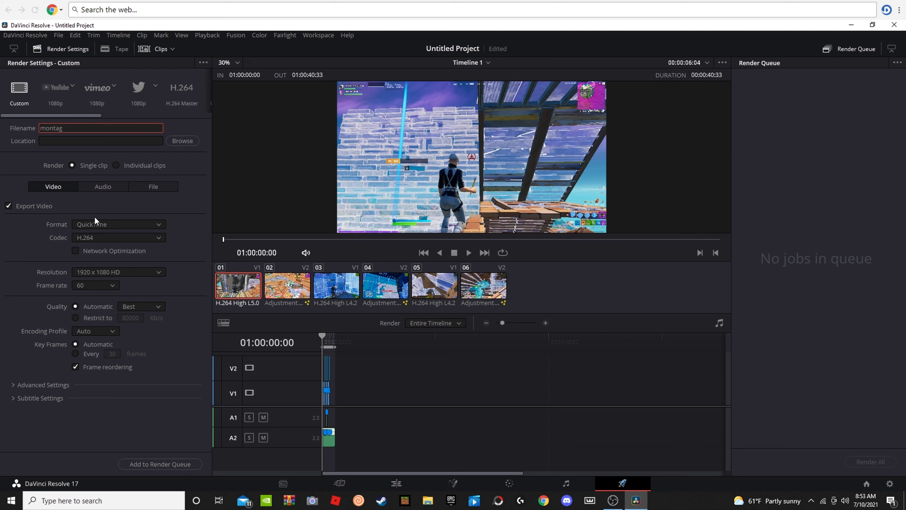